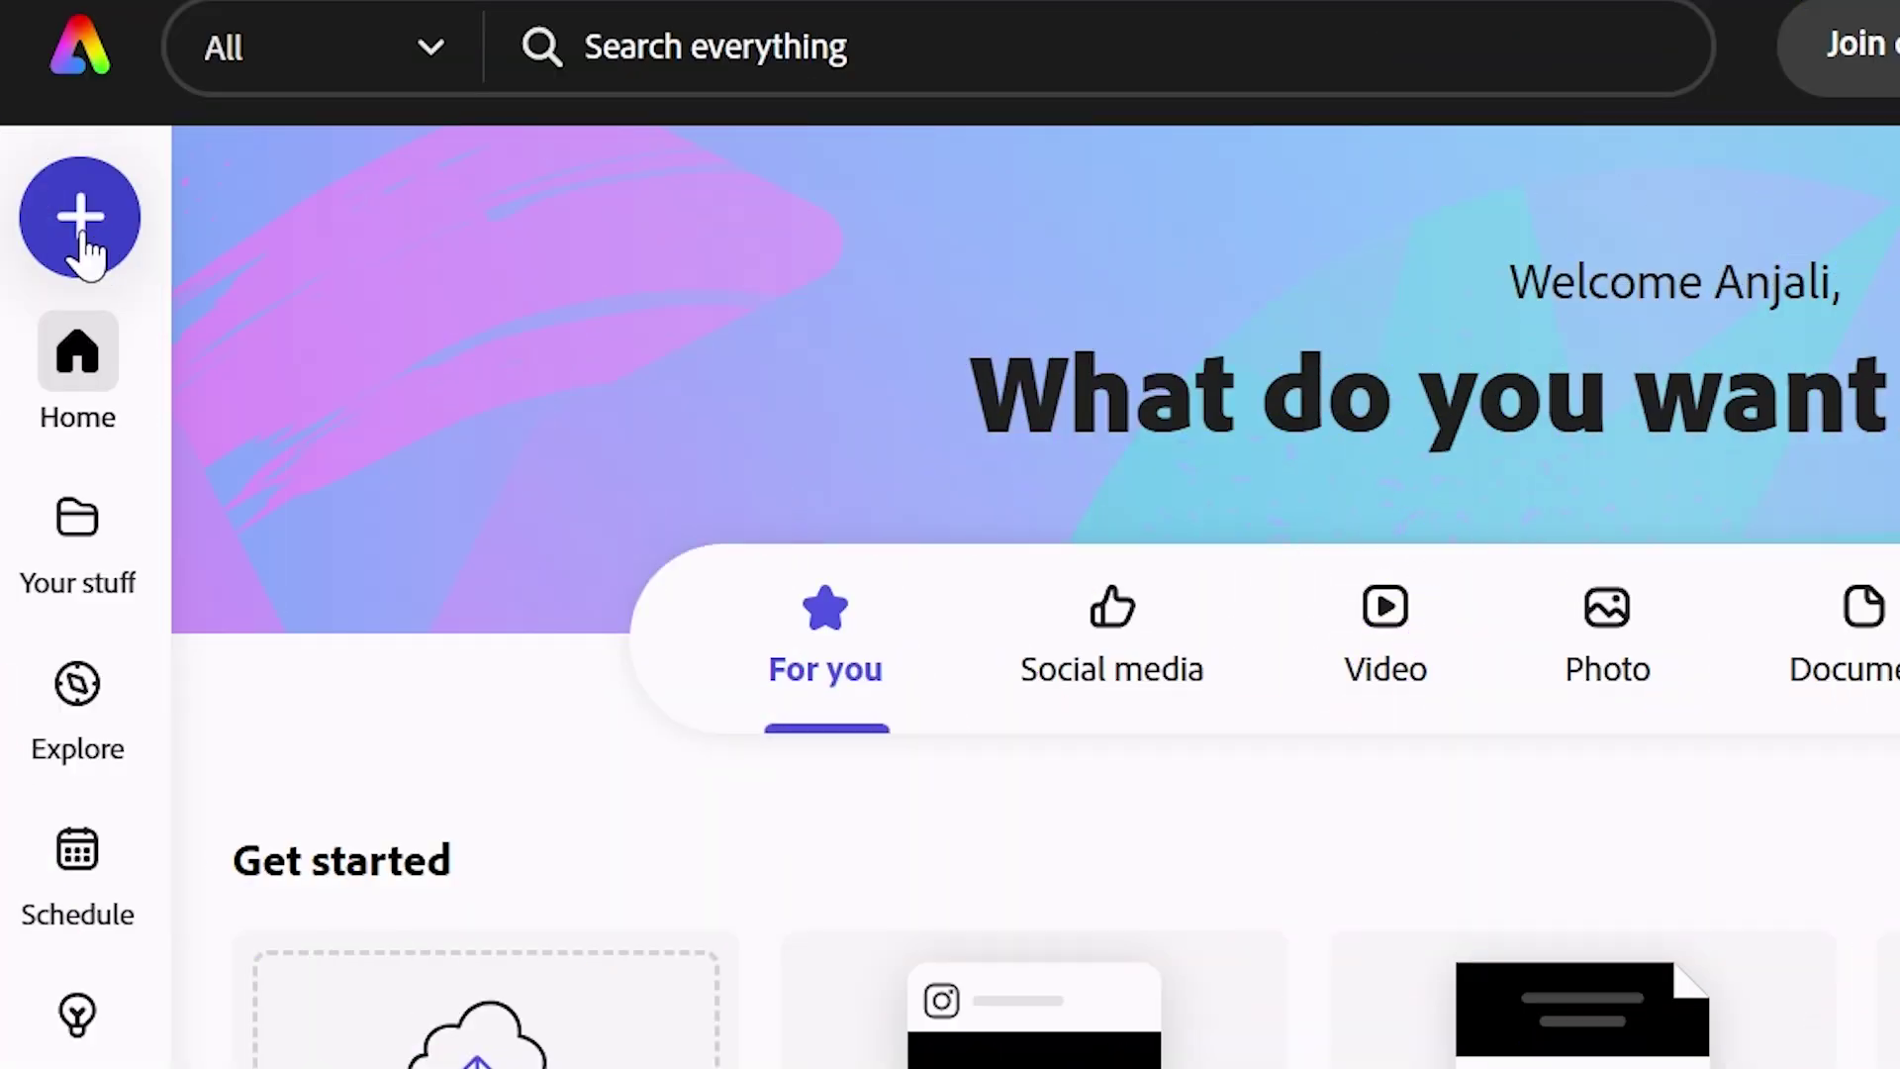
Step: Bring up the new-design sizes and scroll to the 1080 x 1080 px Instagram square post
click(84, 223)
scroll(376, 1009, down, 2)
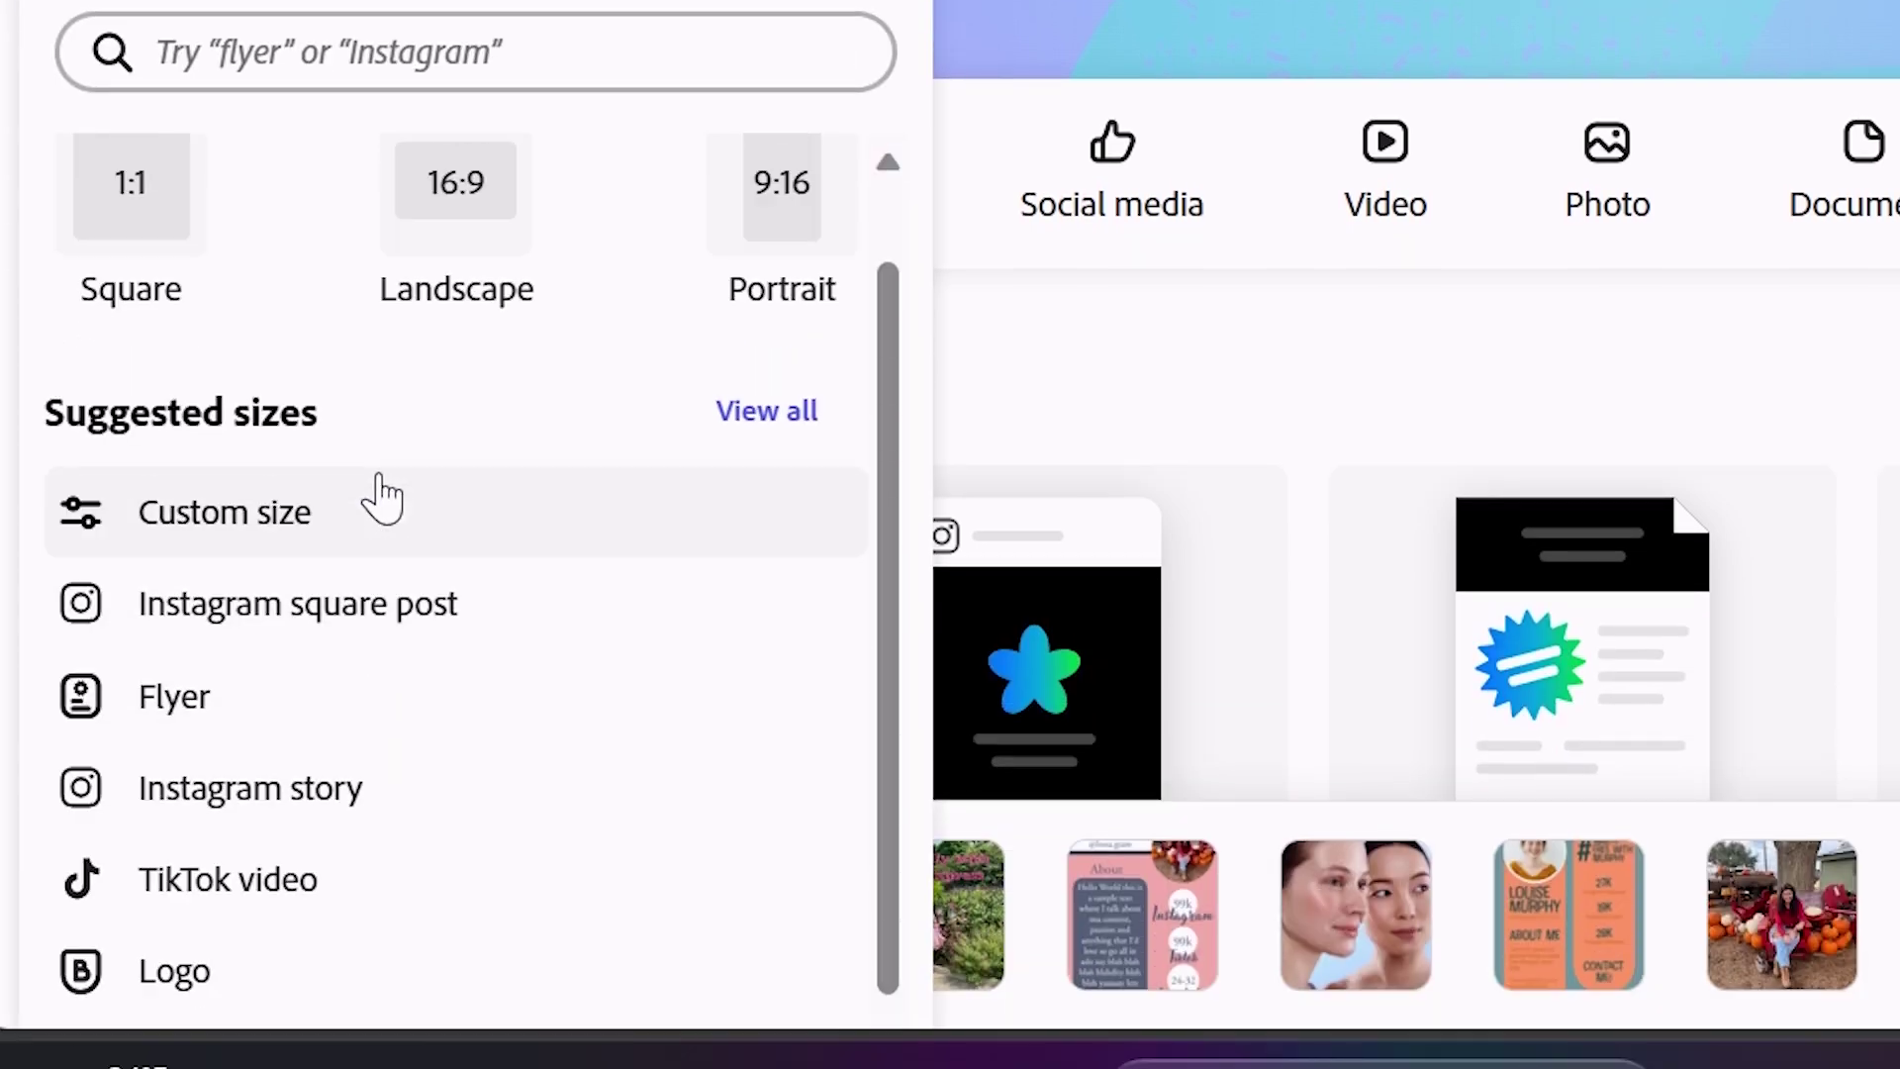
scroll(381, 500, up, 1)
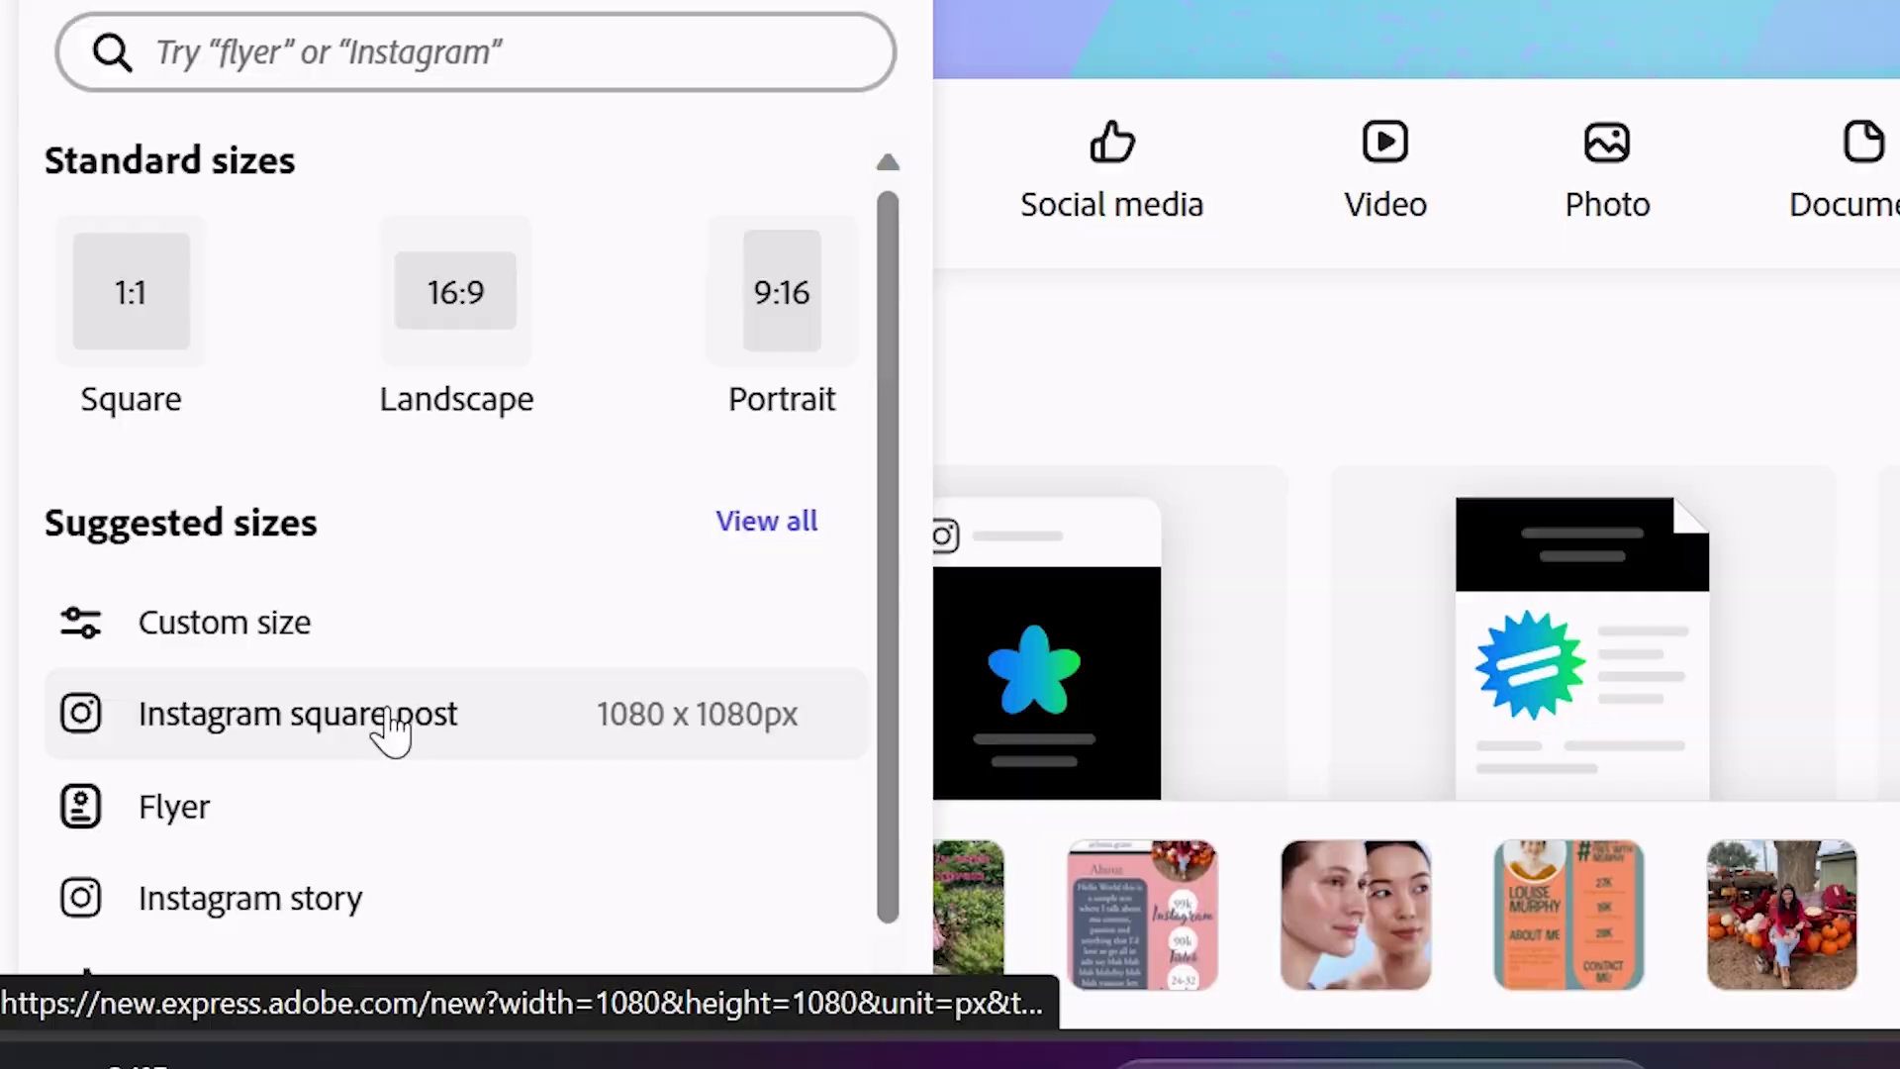
Step: Start an Instagram square post and drag the butterfly museum photo onto its page
click(390, 729)
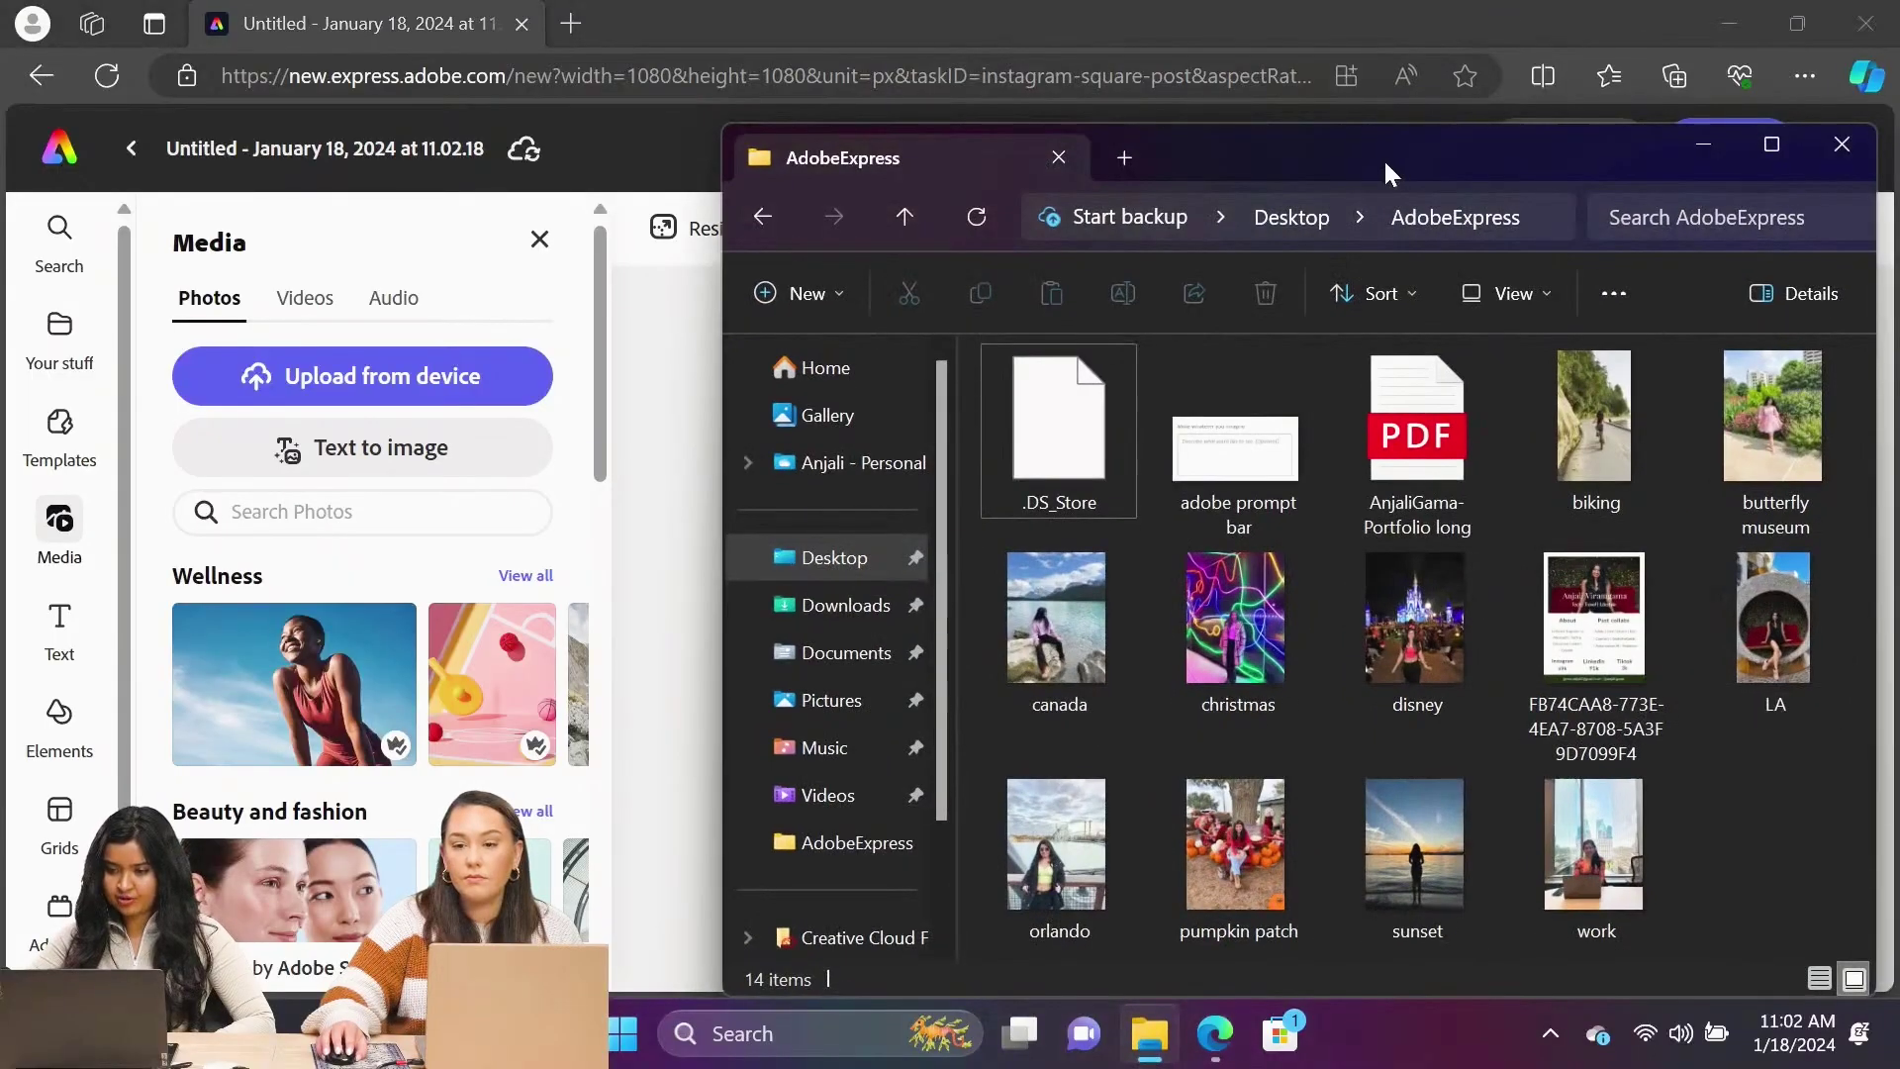
drag(1385, 173, 419, 94)
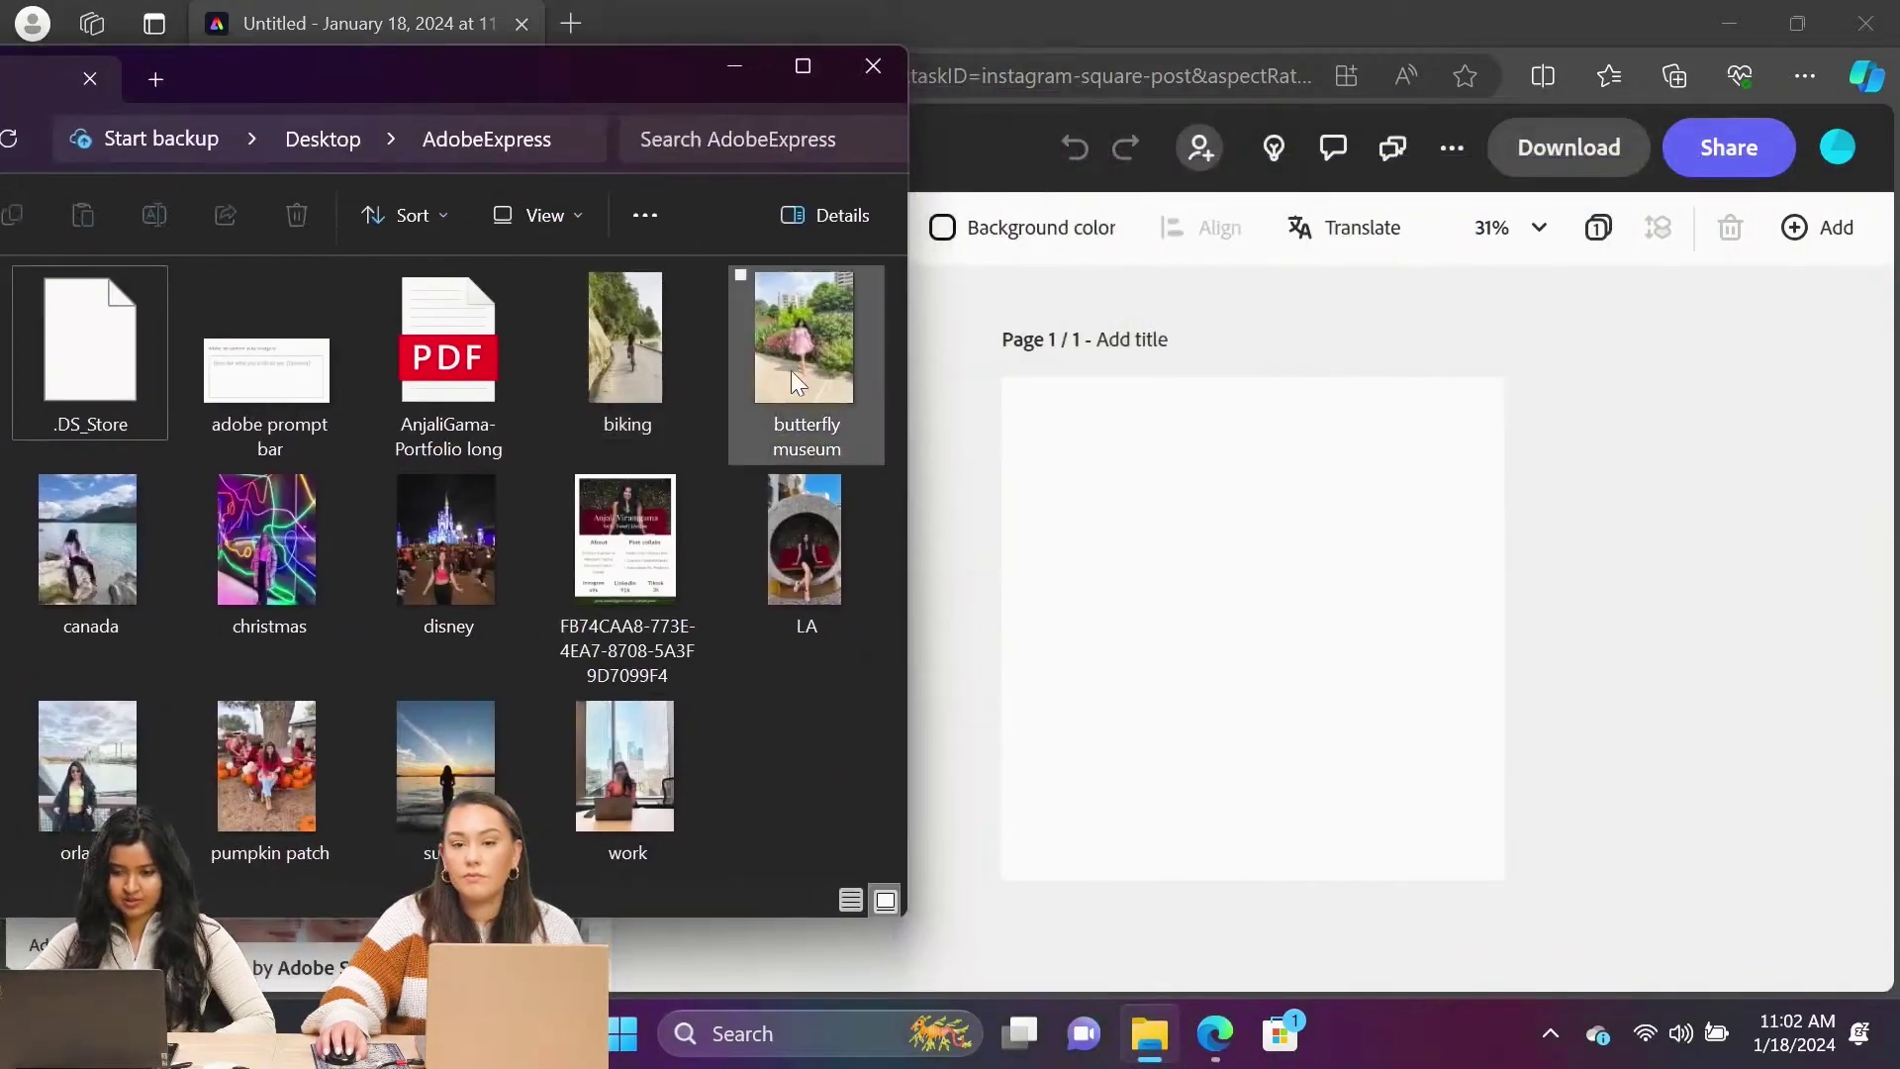
drag(792, 370, 1210, 688)
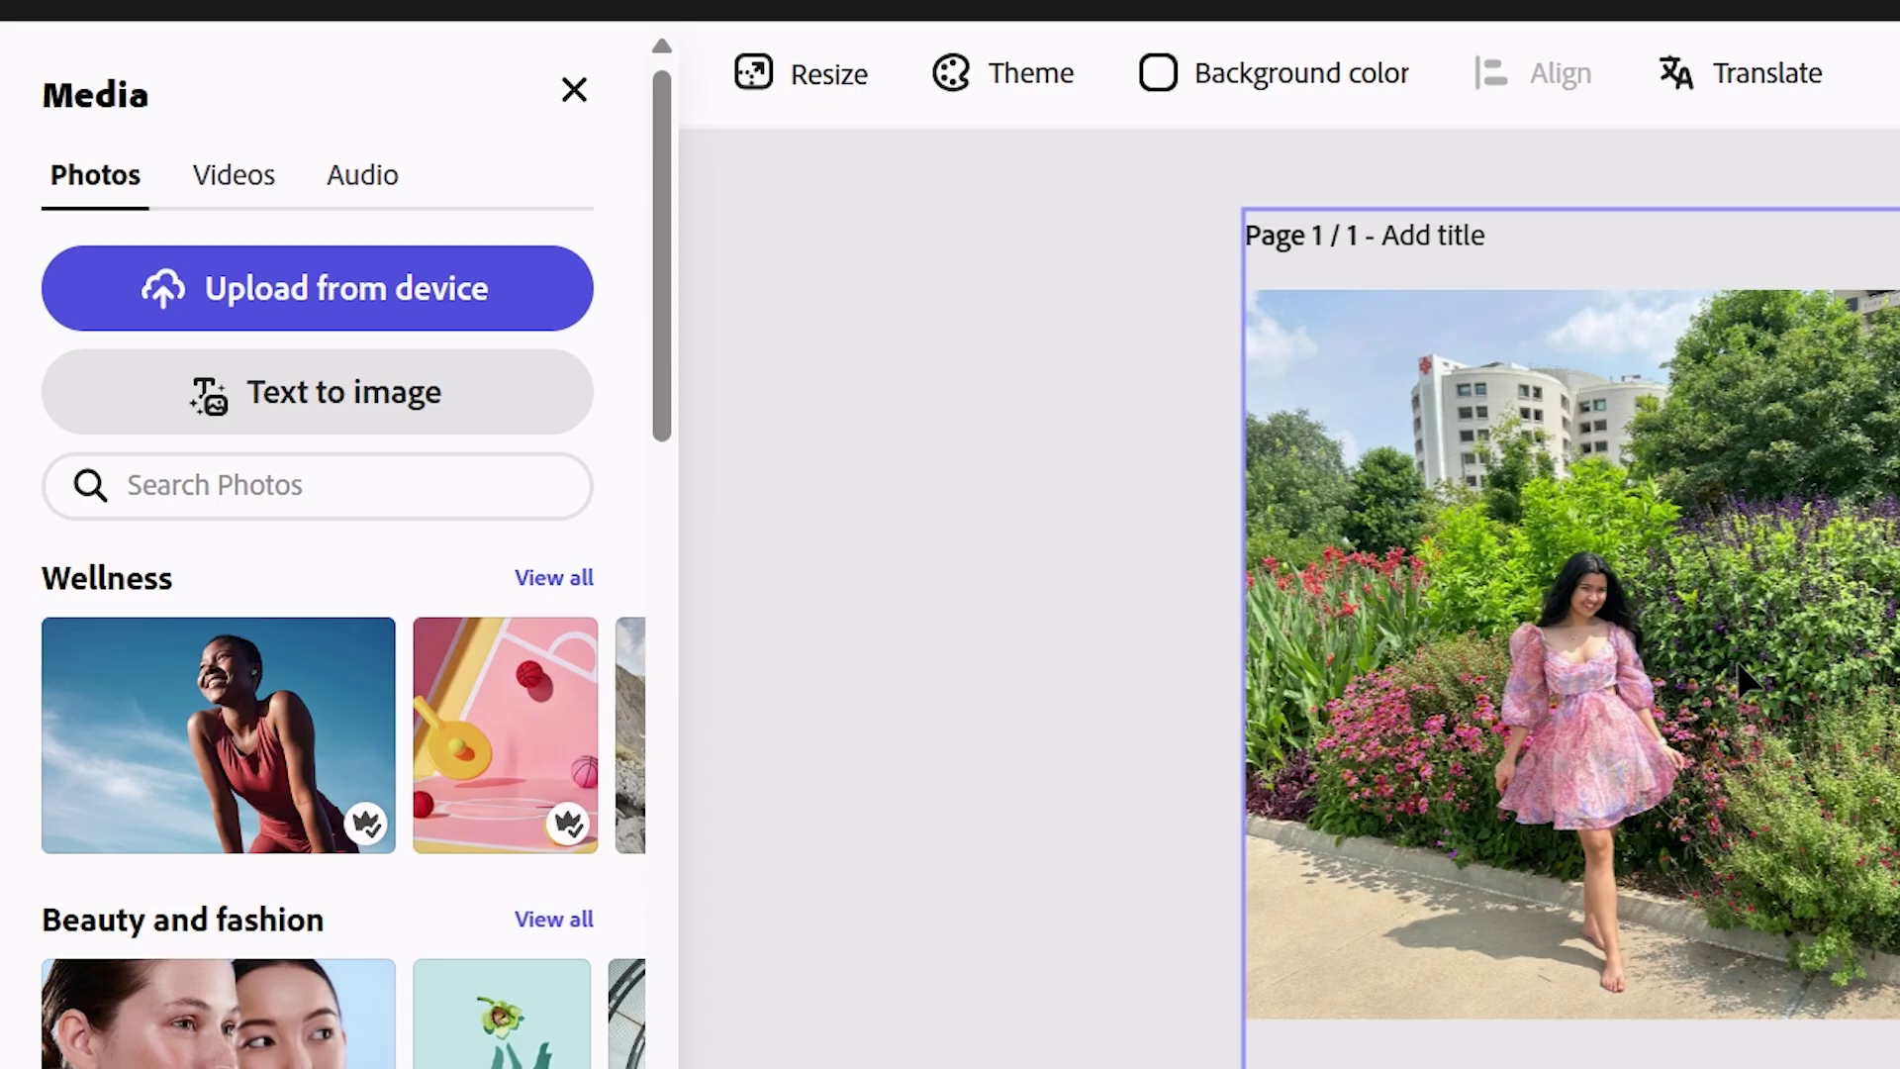
Step: Select the photo and start a Generative fill to replace the white building
click(1744, 677)
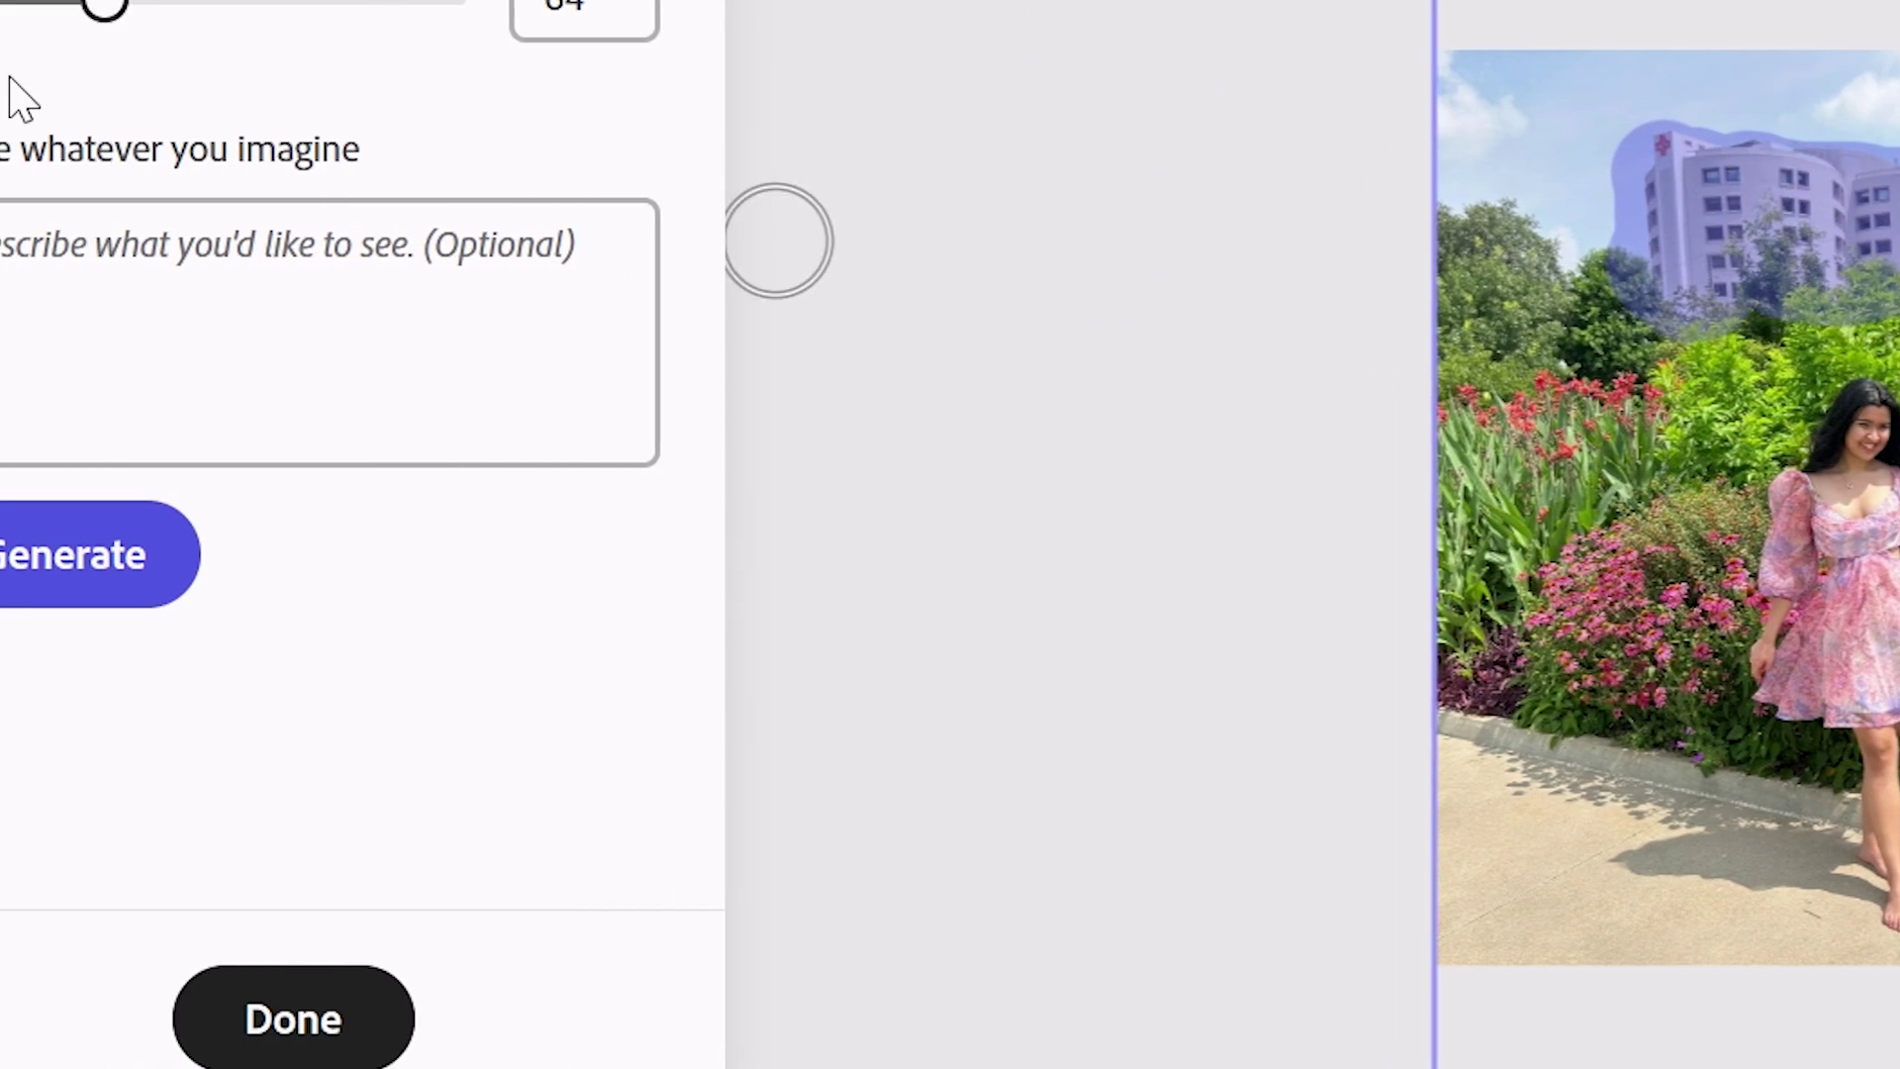
click(302, 213)
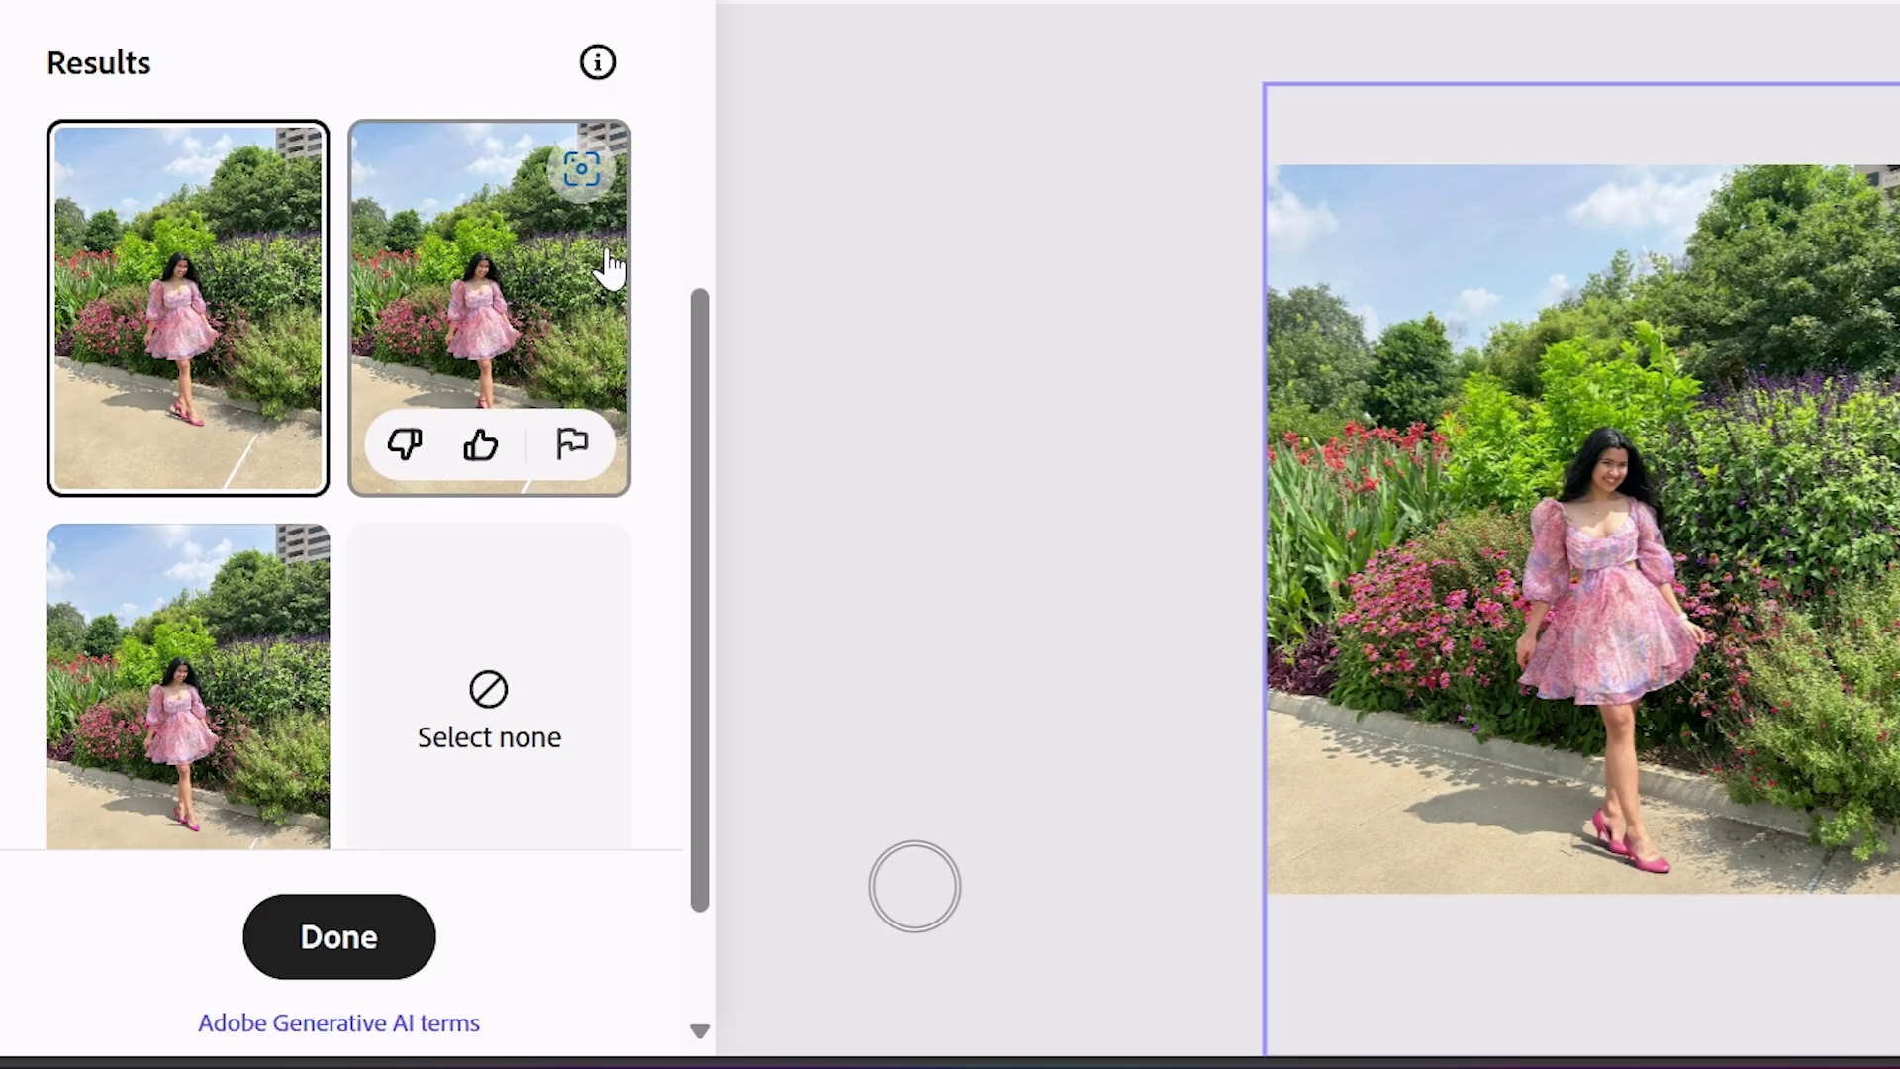
Step: Keep the second background result, then regenerate the dress and pick the second black variant
click(567, 259)
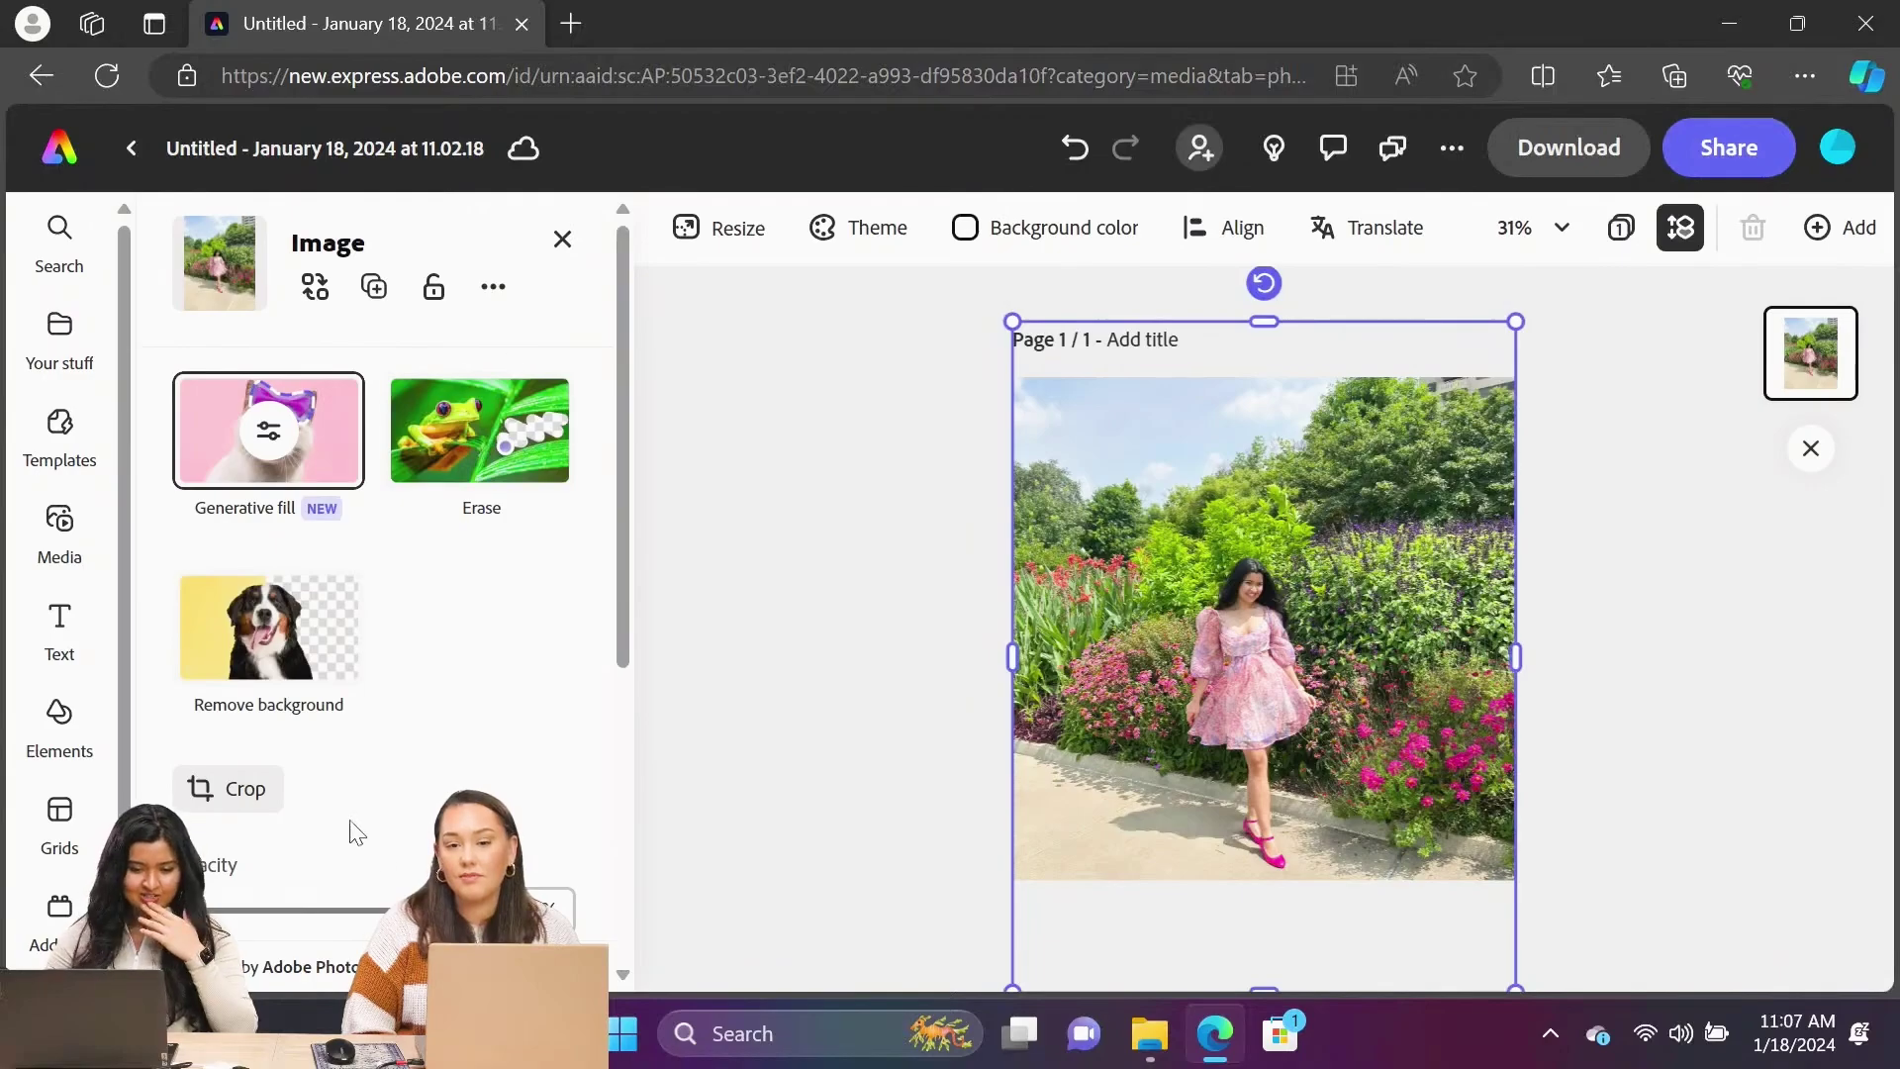
click(310, 435)
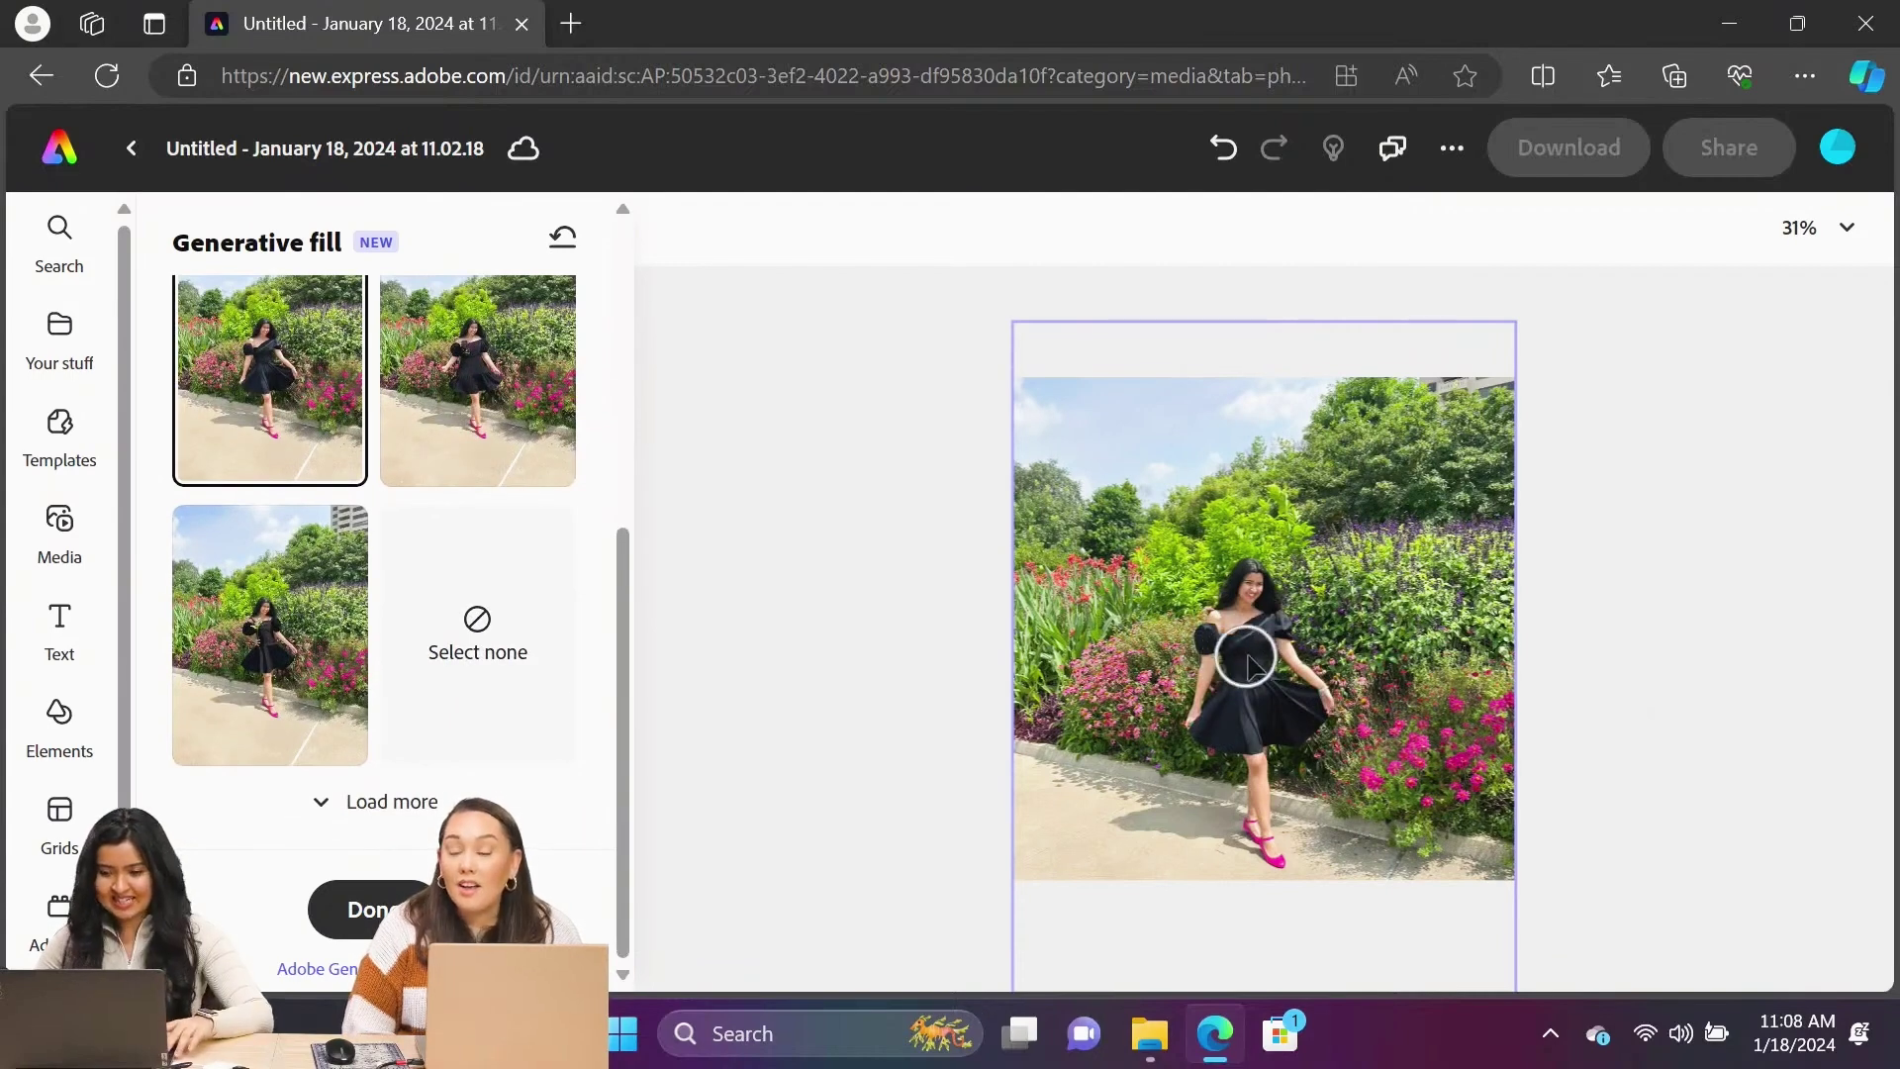
scroll(1246, 657, up, 5)
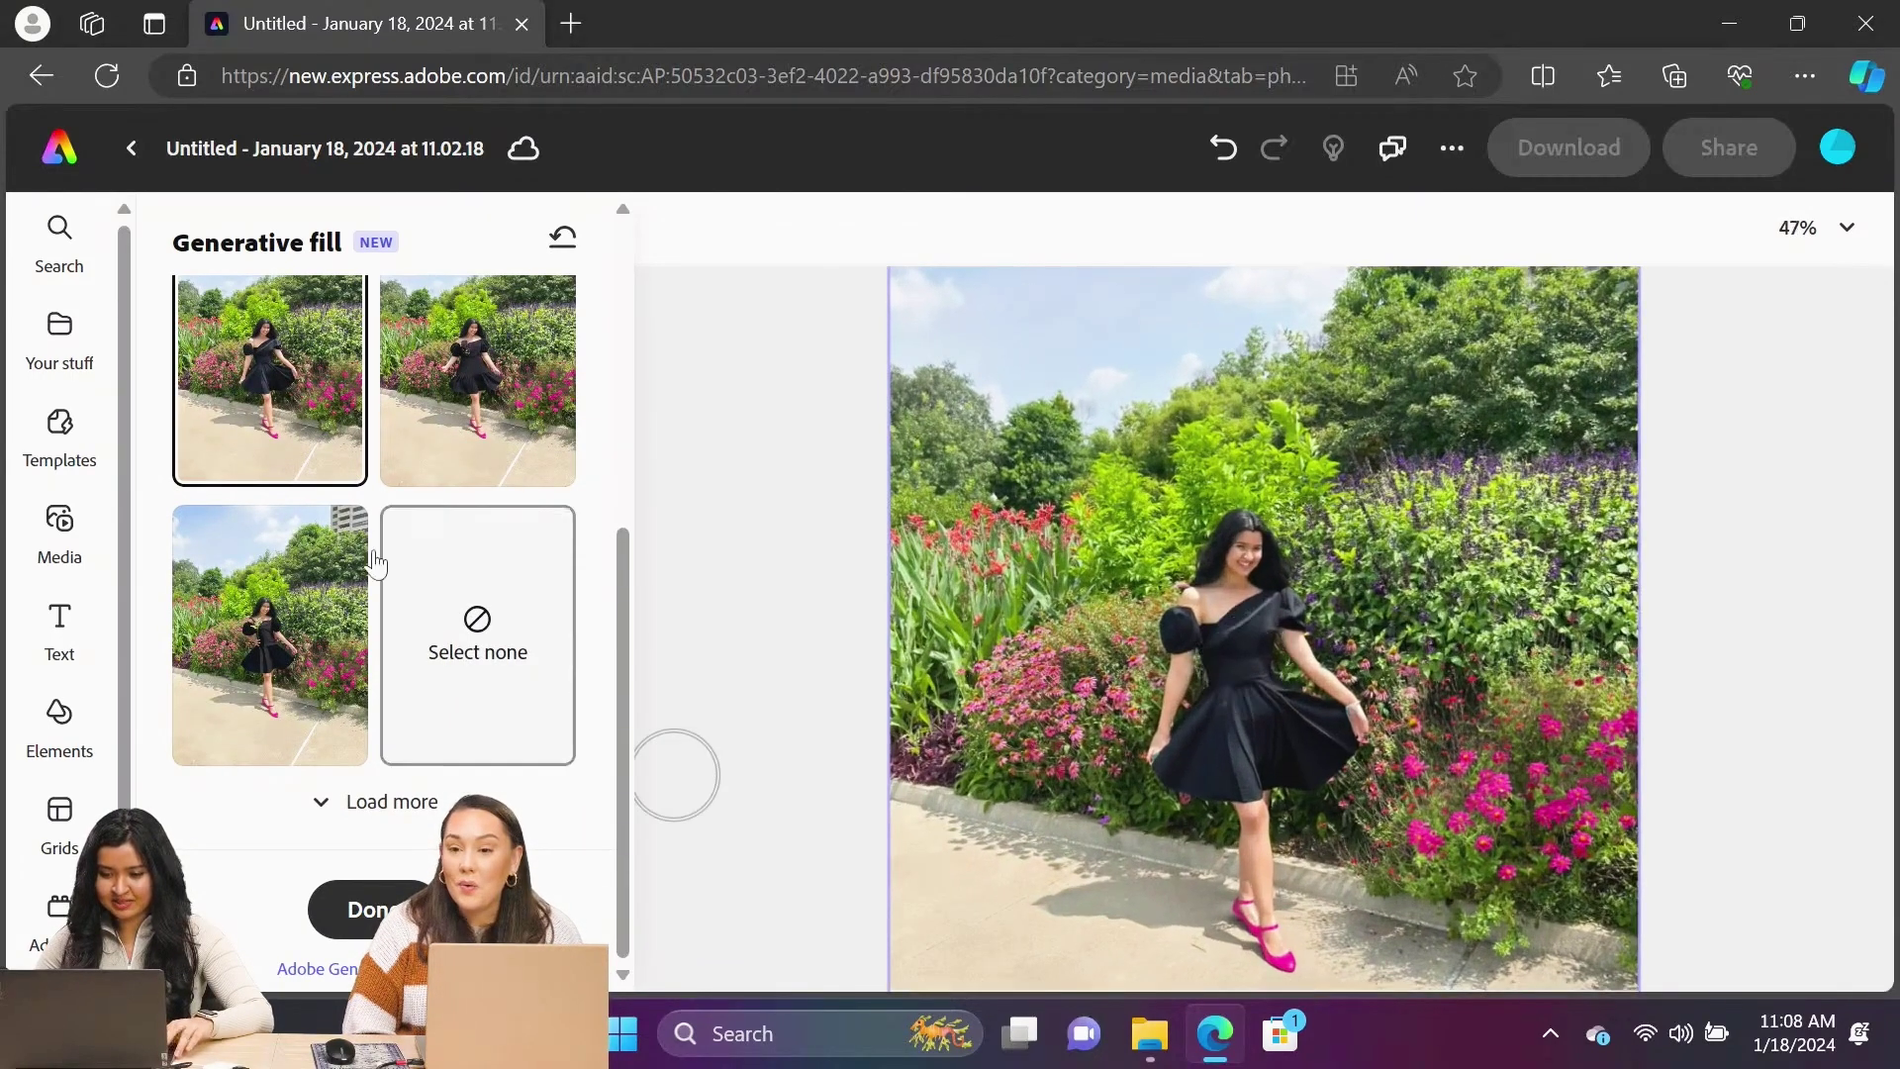
click(463, 406)
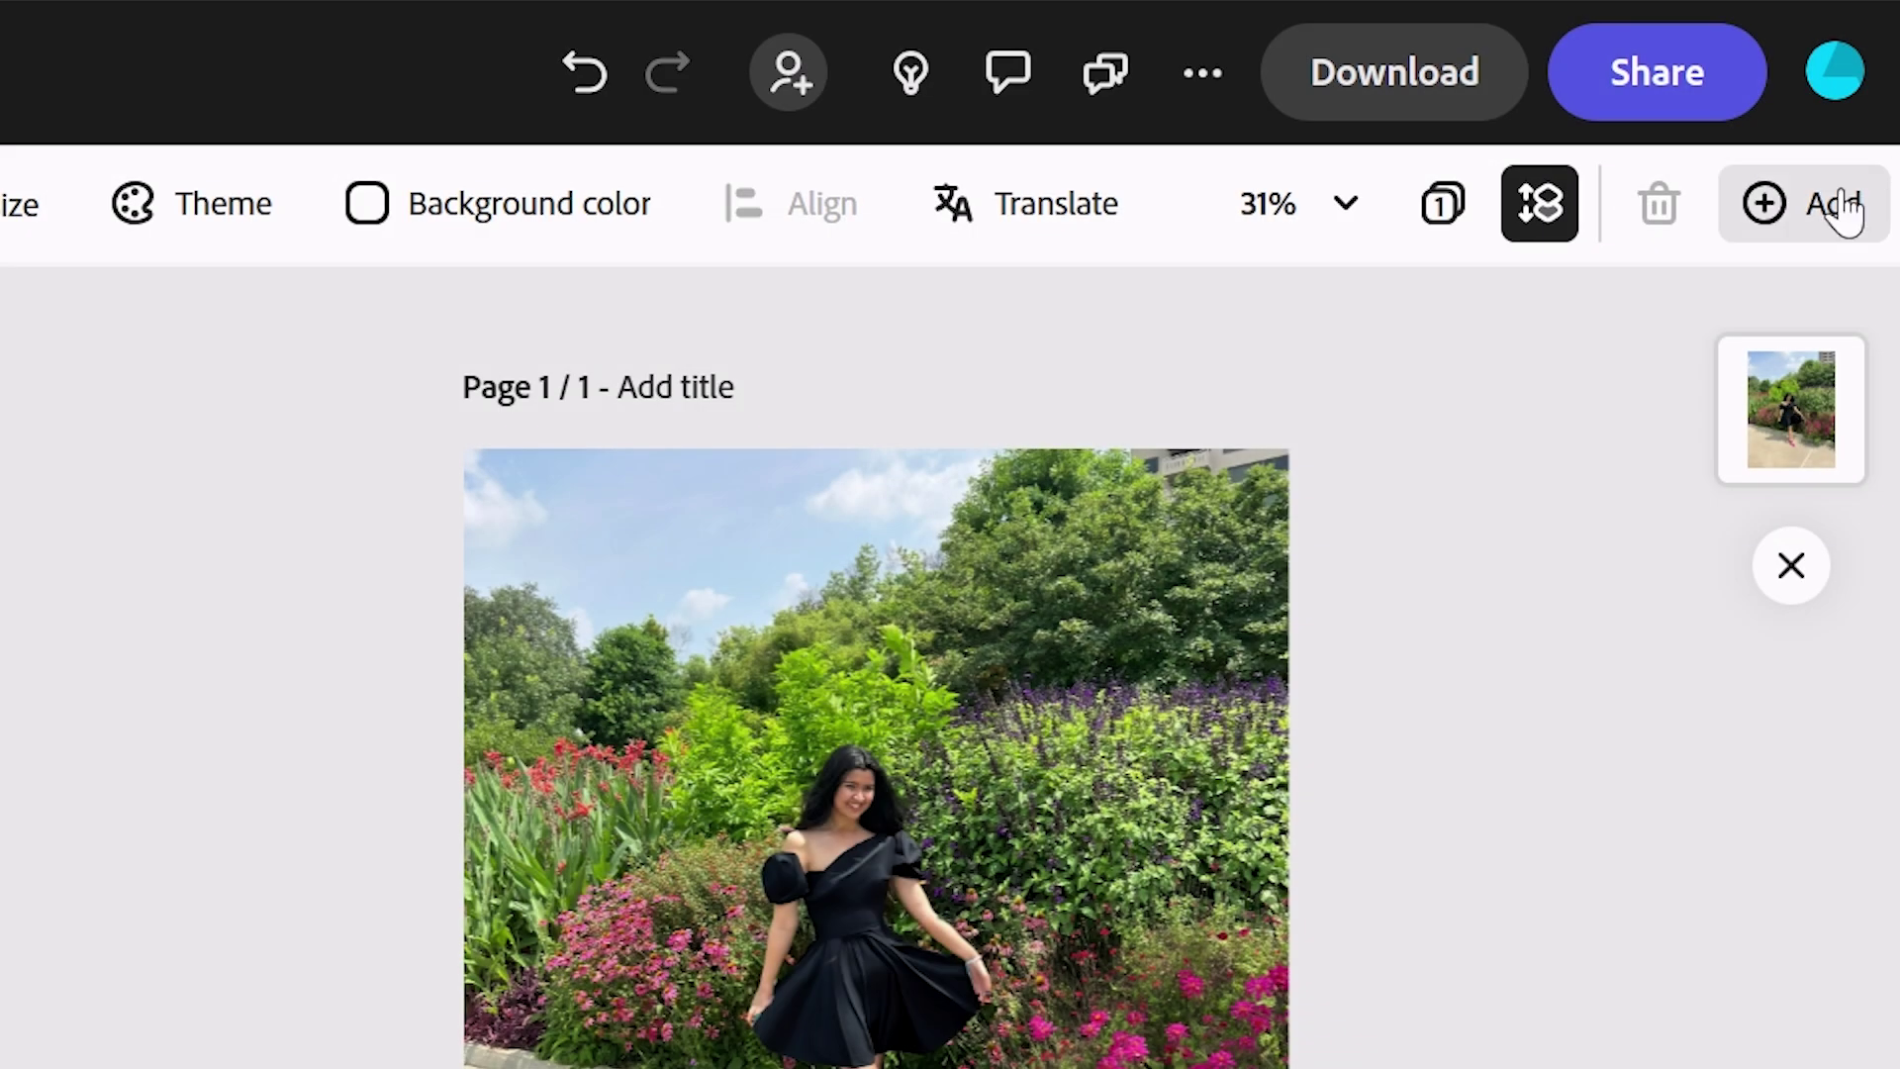
Step: Add a second same-size page and drop a default text box onto page 1
click(1843, 208)
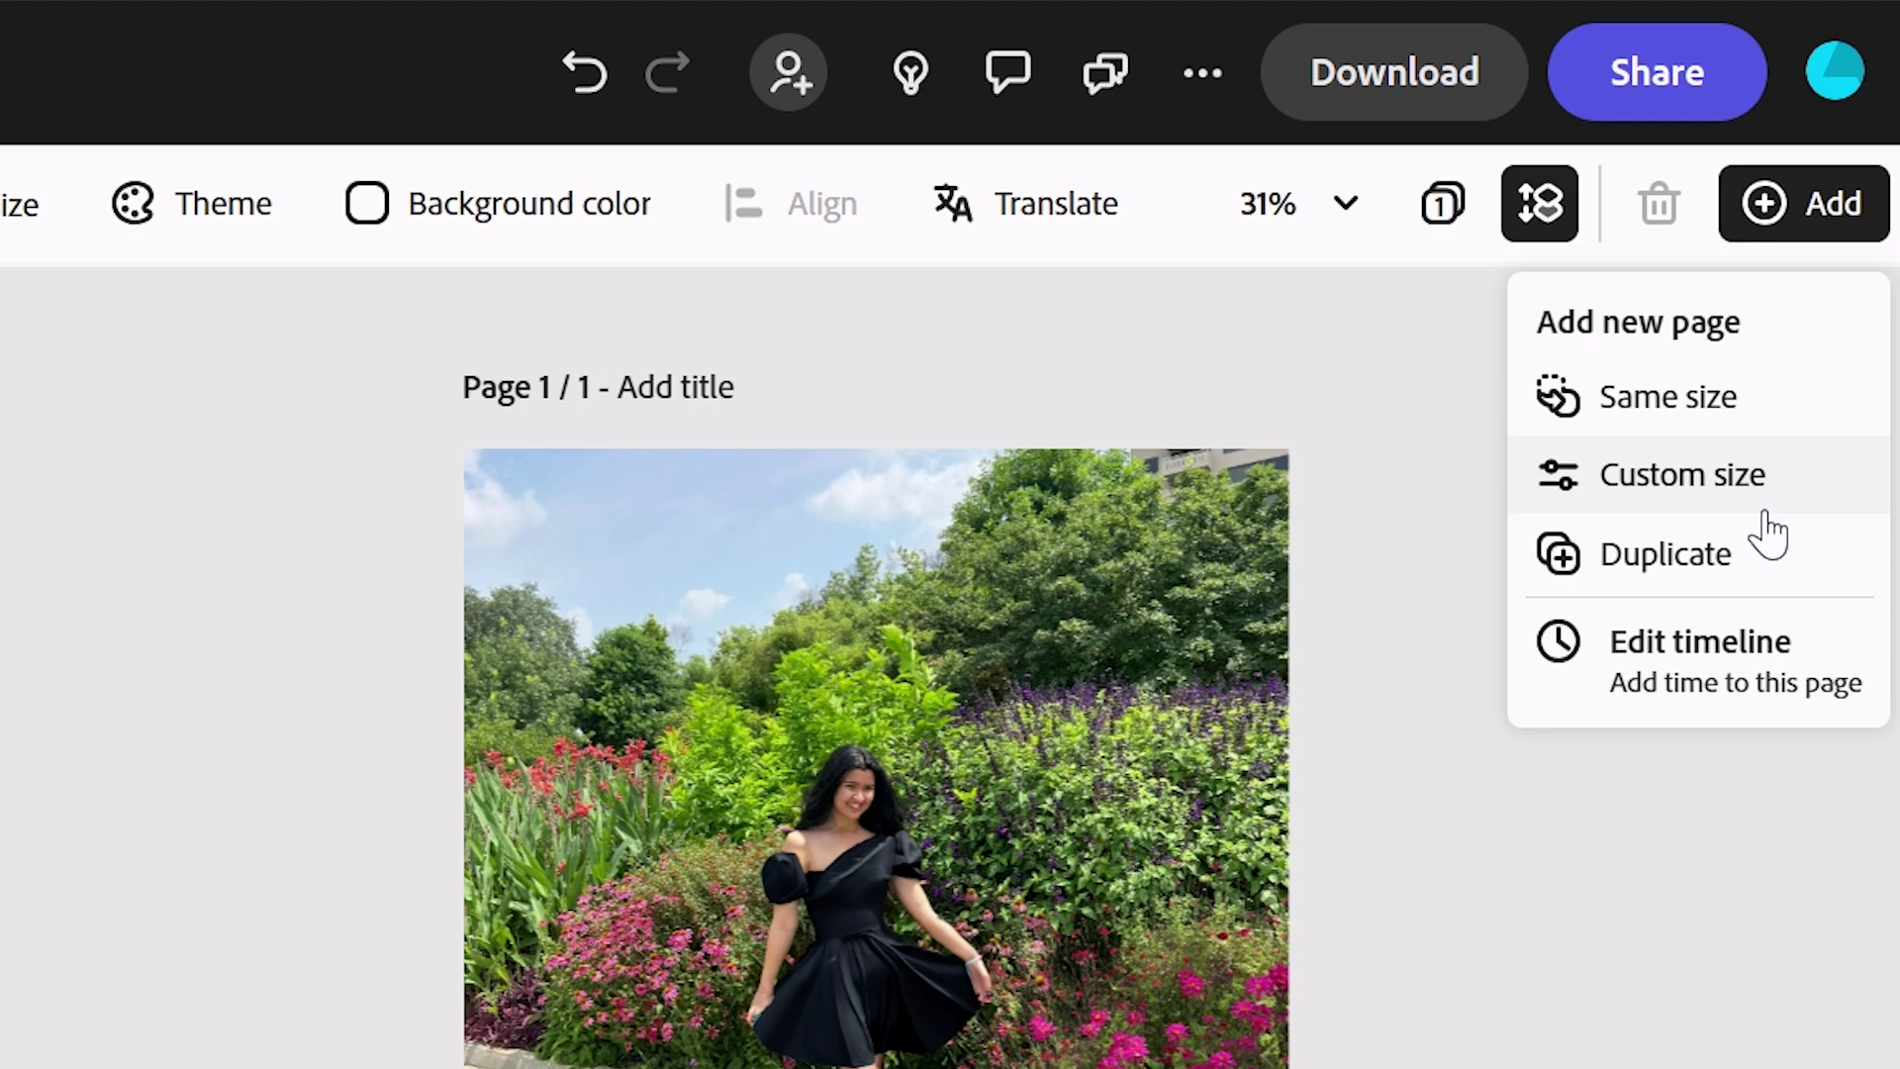
click(1768, 425)
click(191, 445)
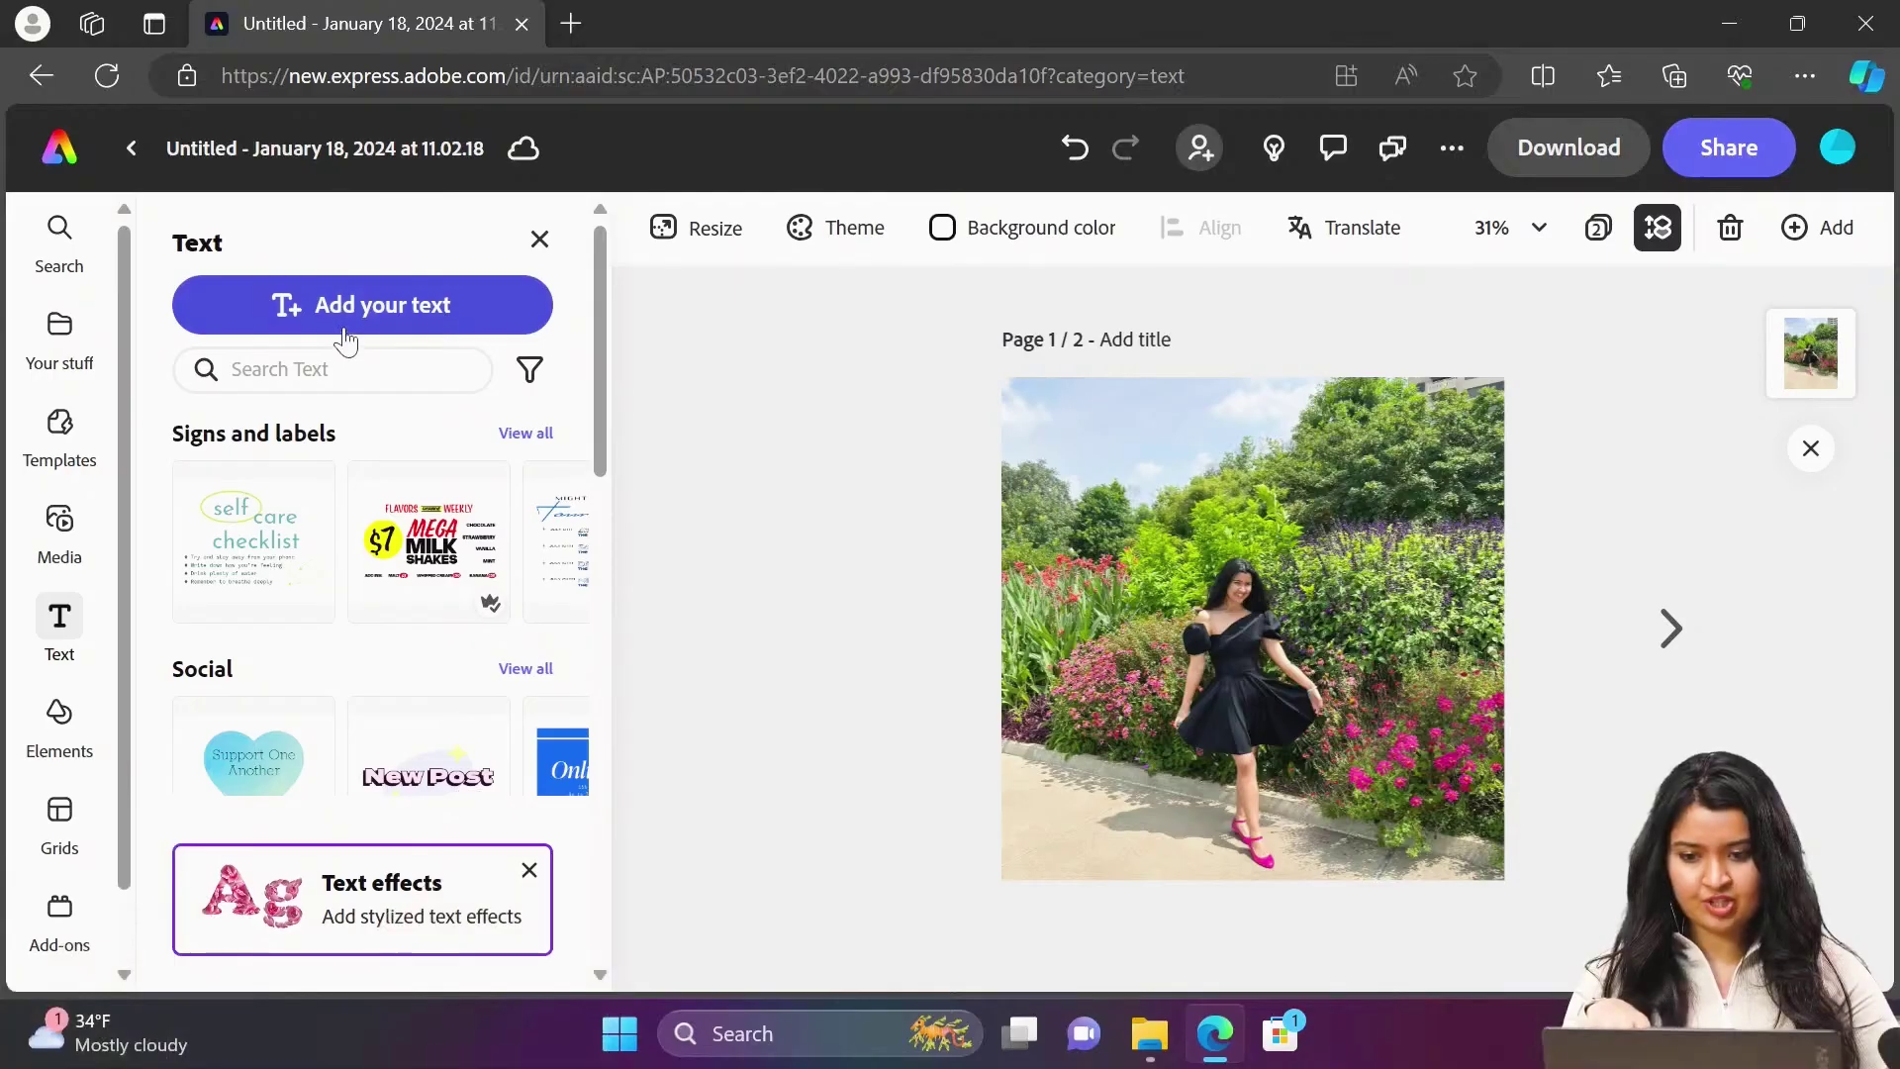
click(344, 327)
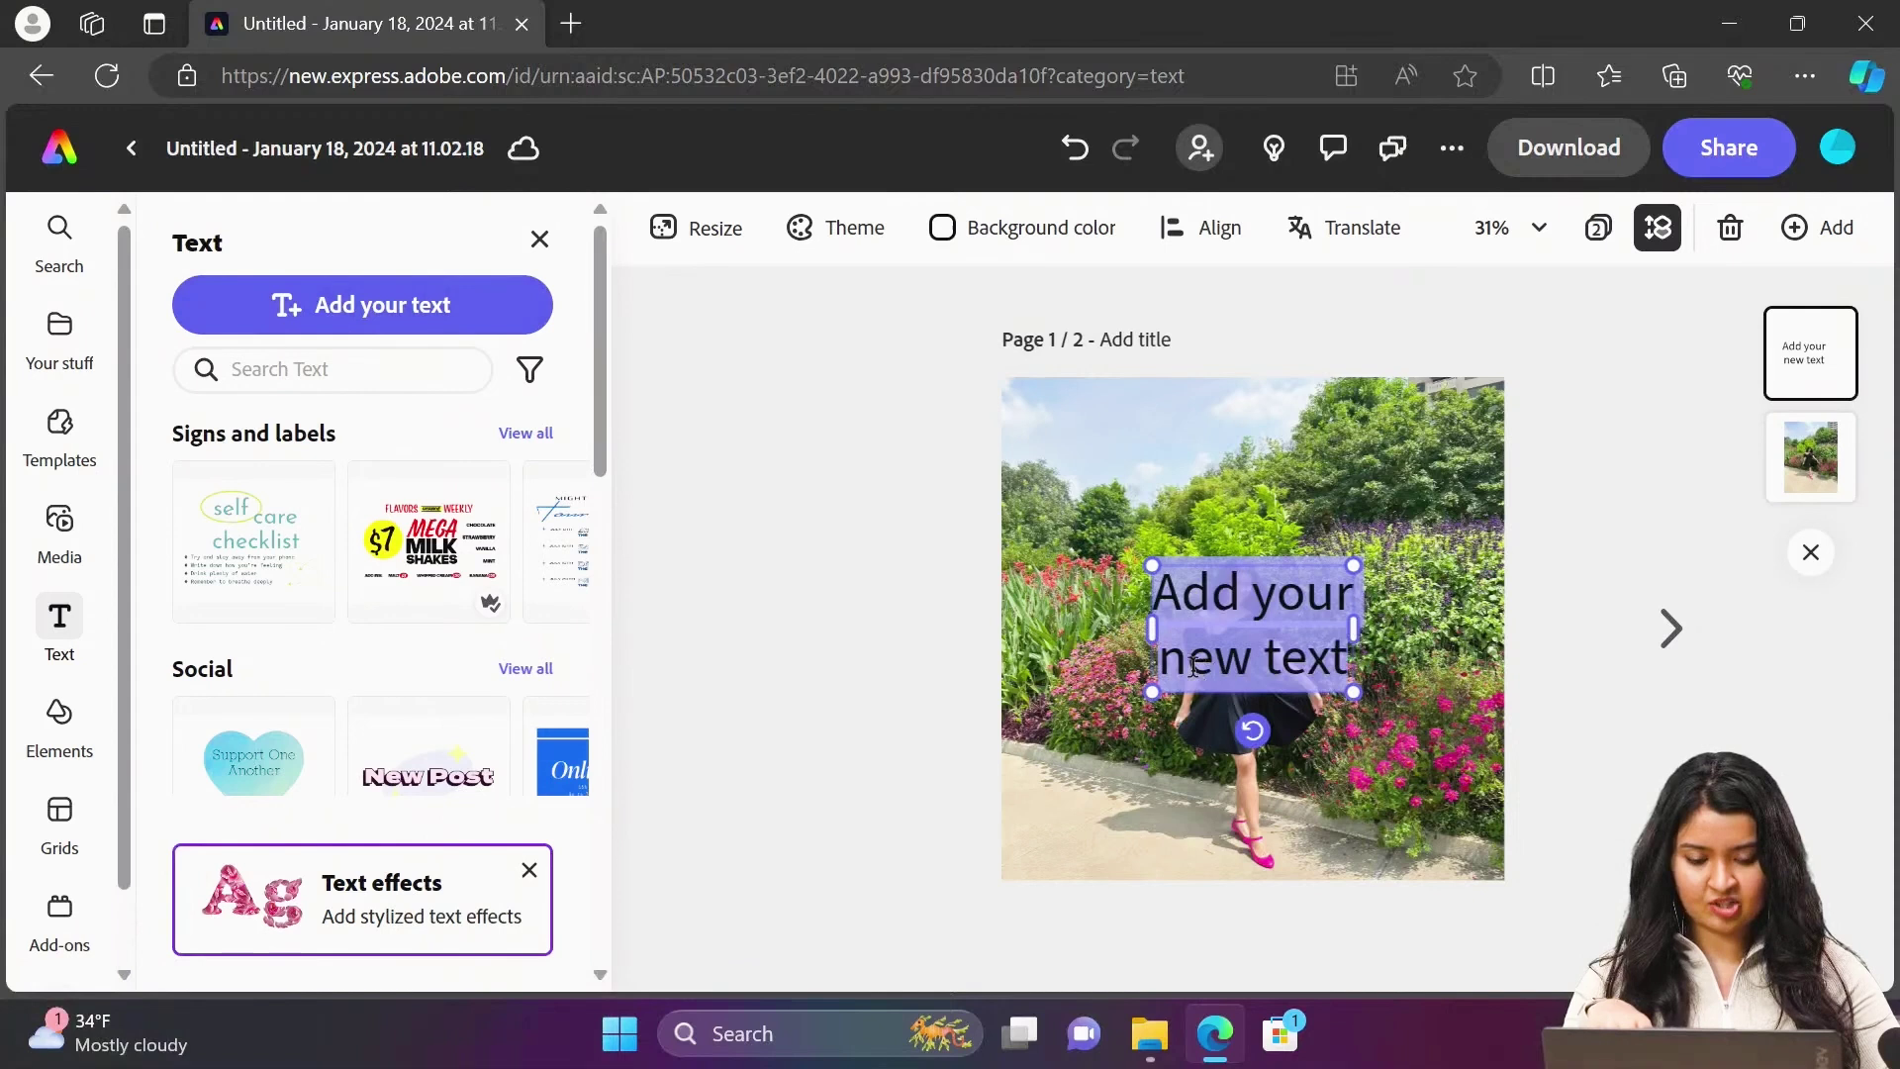
Step: Replace the placeholder with the title and give it a petal-style 'butterflies' generated text effect
key(Delete)
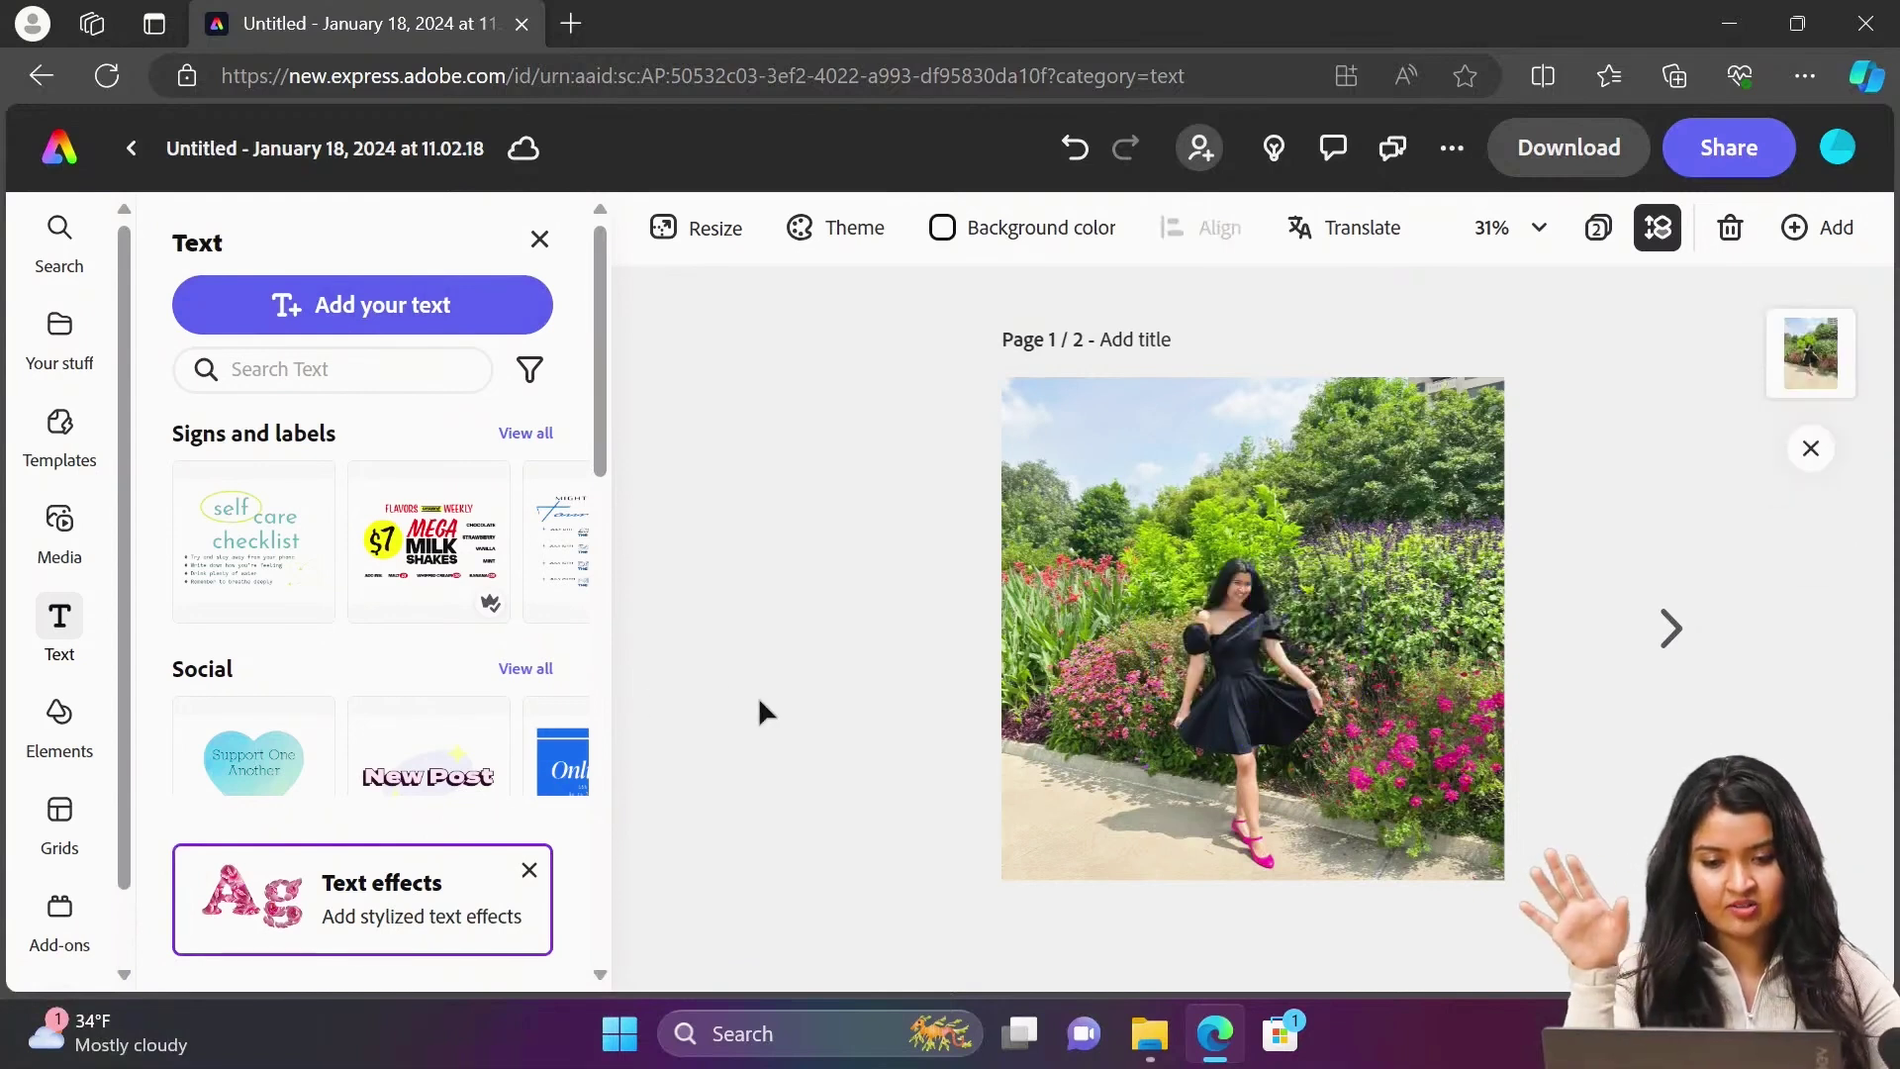
click(340, 913)
scroll(387, 657, down, 5)
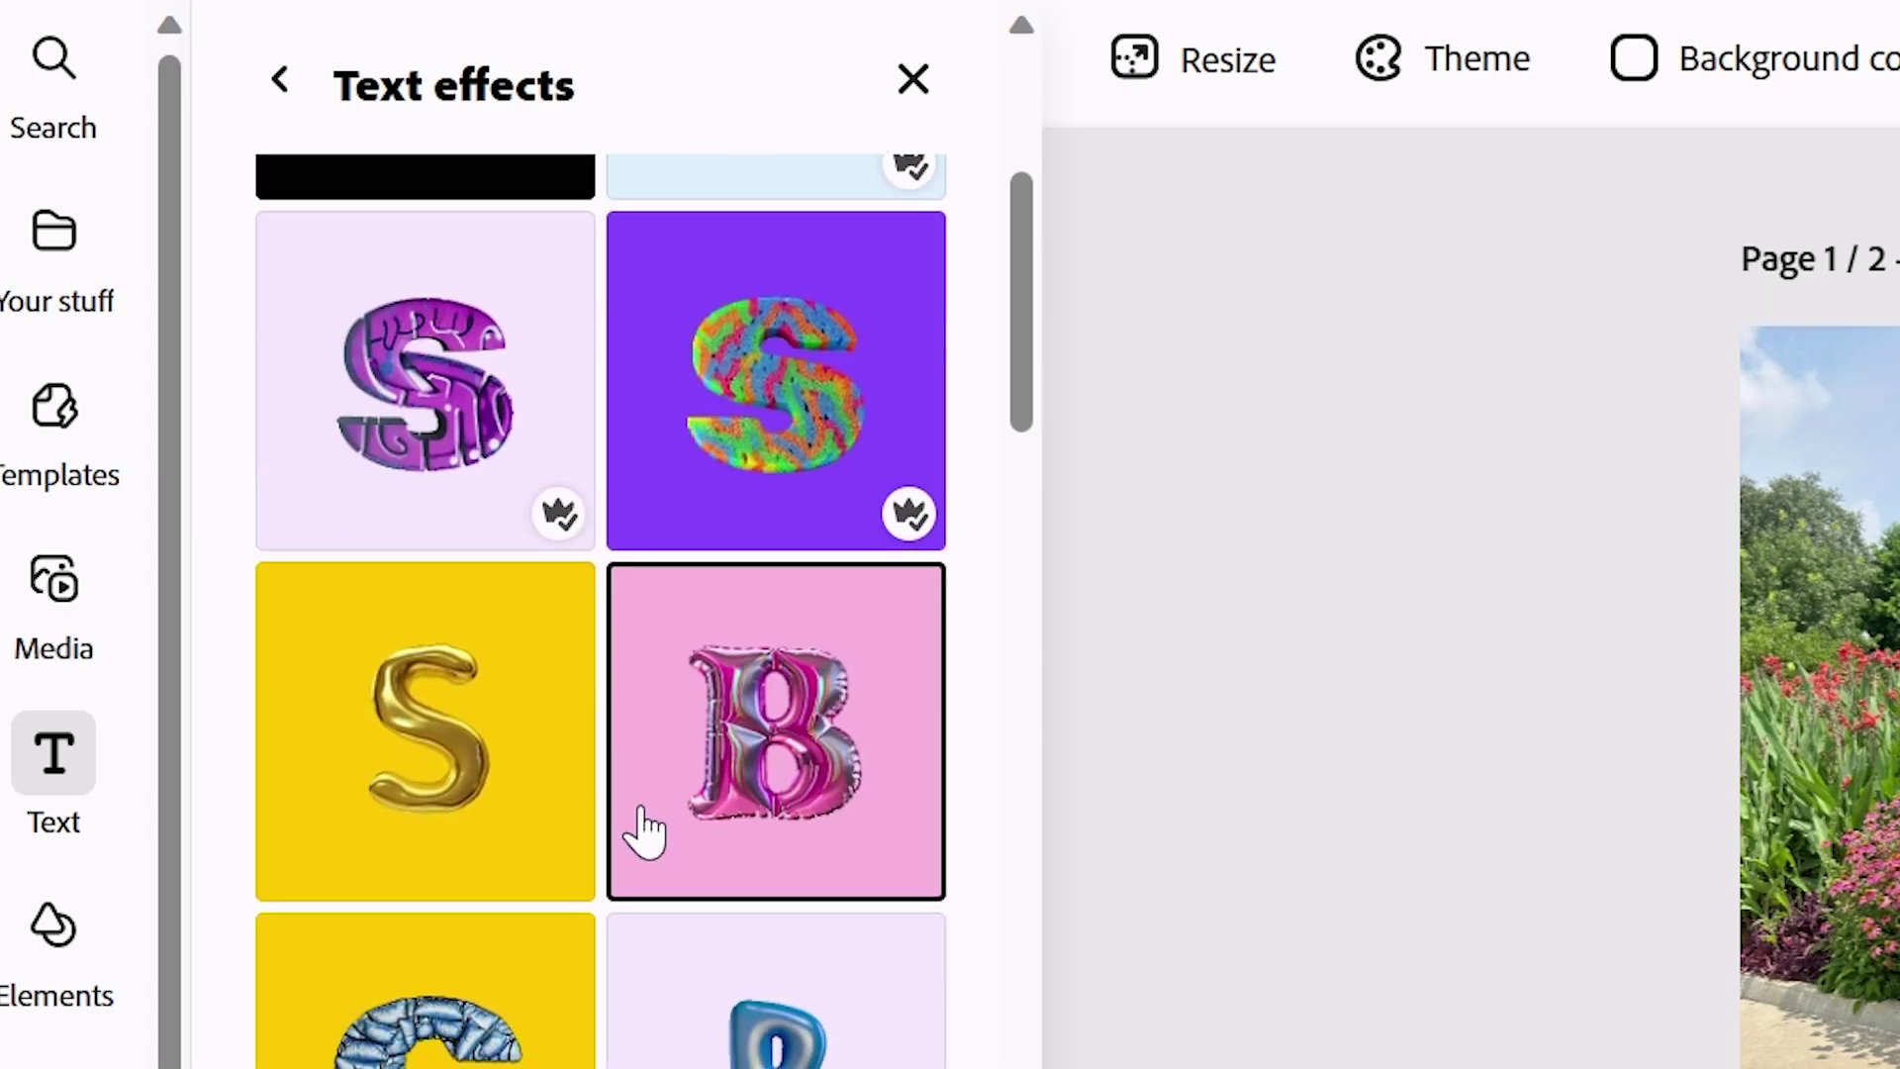
scroll(638, 829, down, 10)
scroll(604, 831, up, 5)
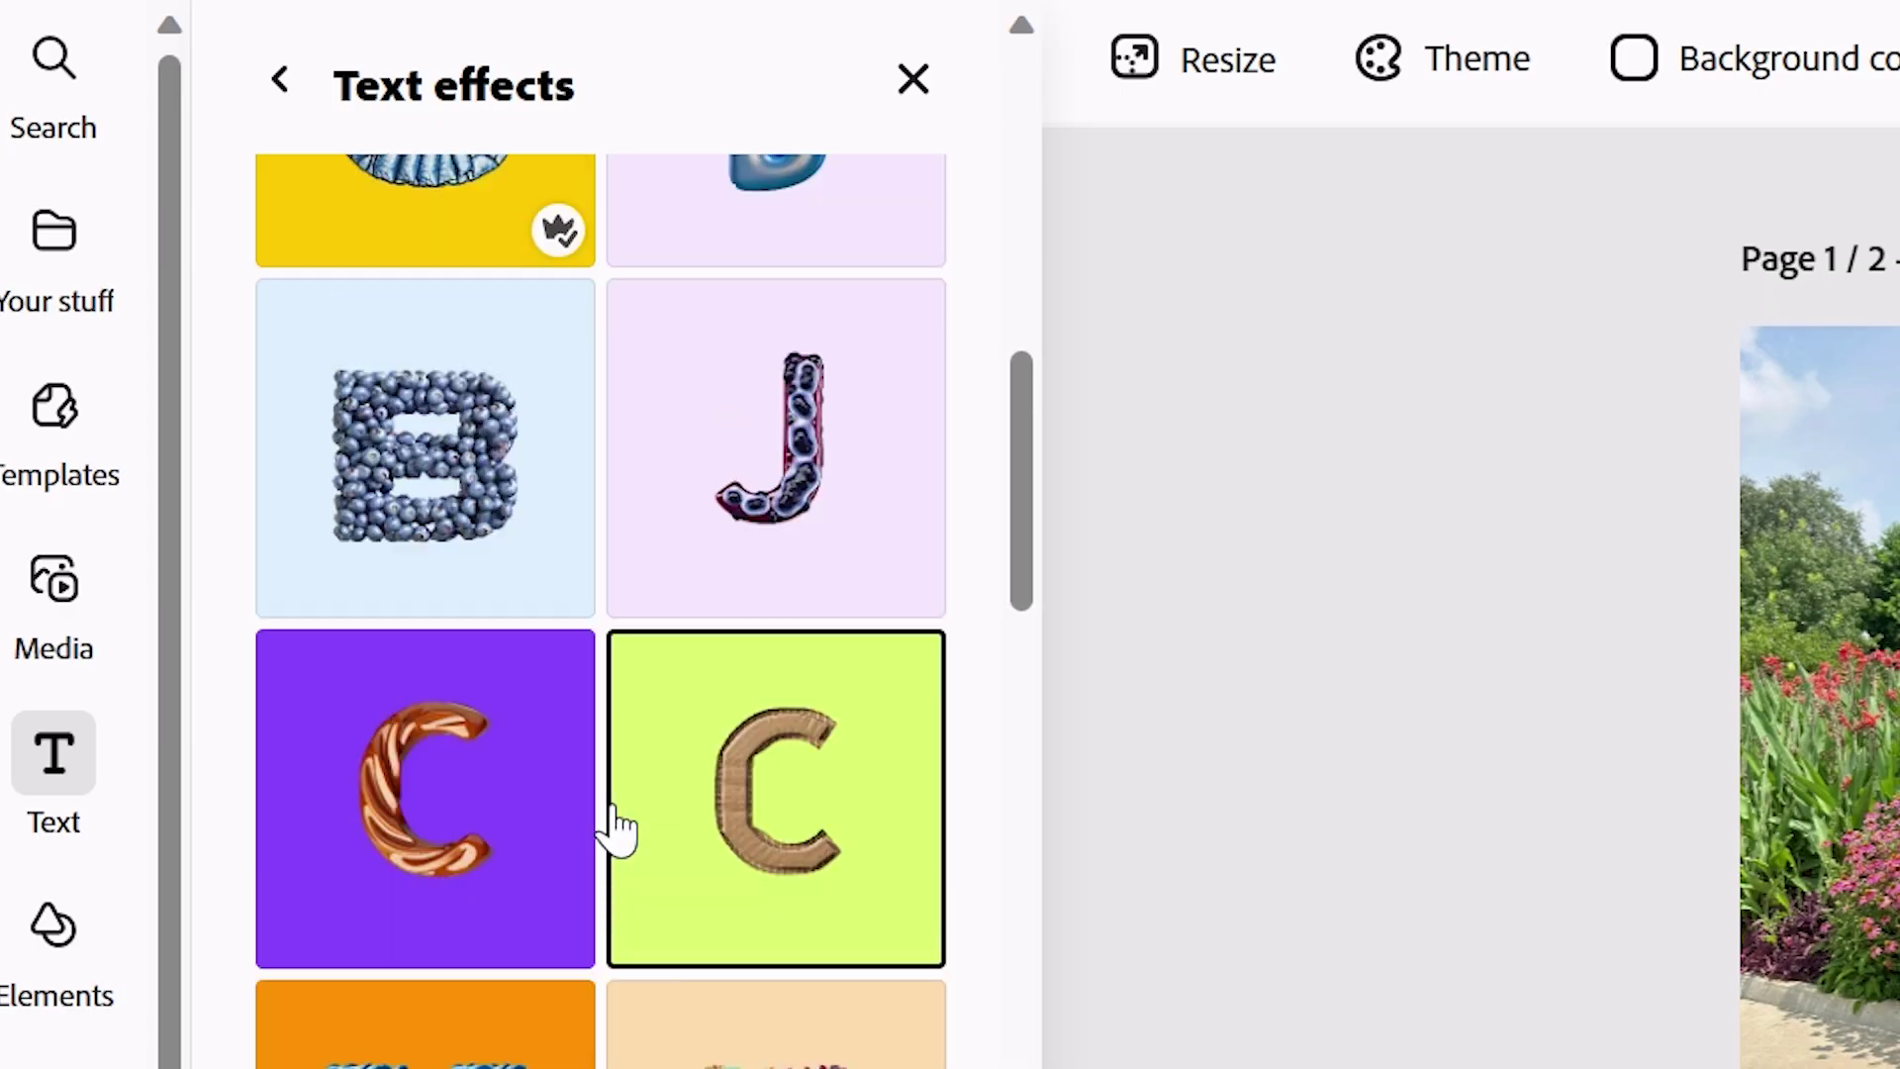
scroll(612, 819, up, 5)
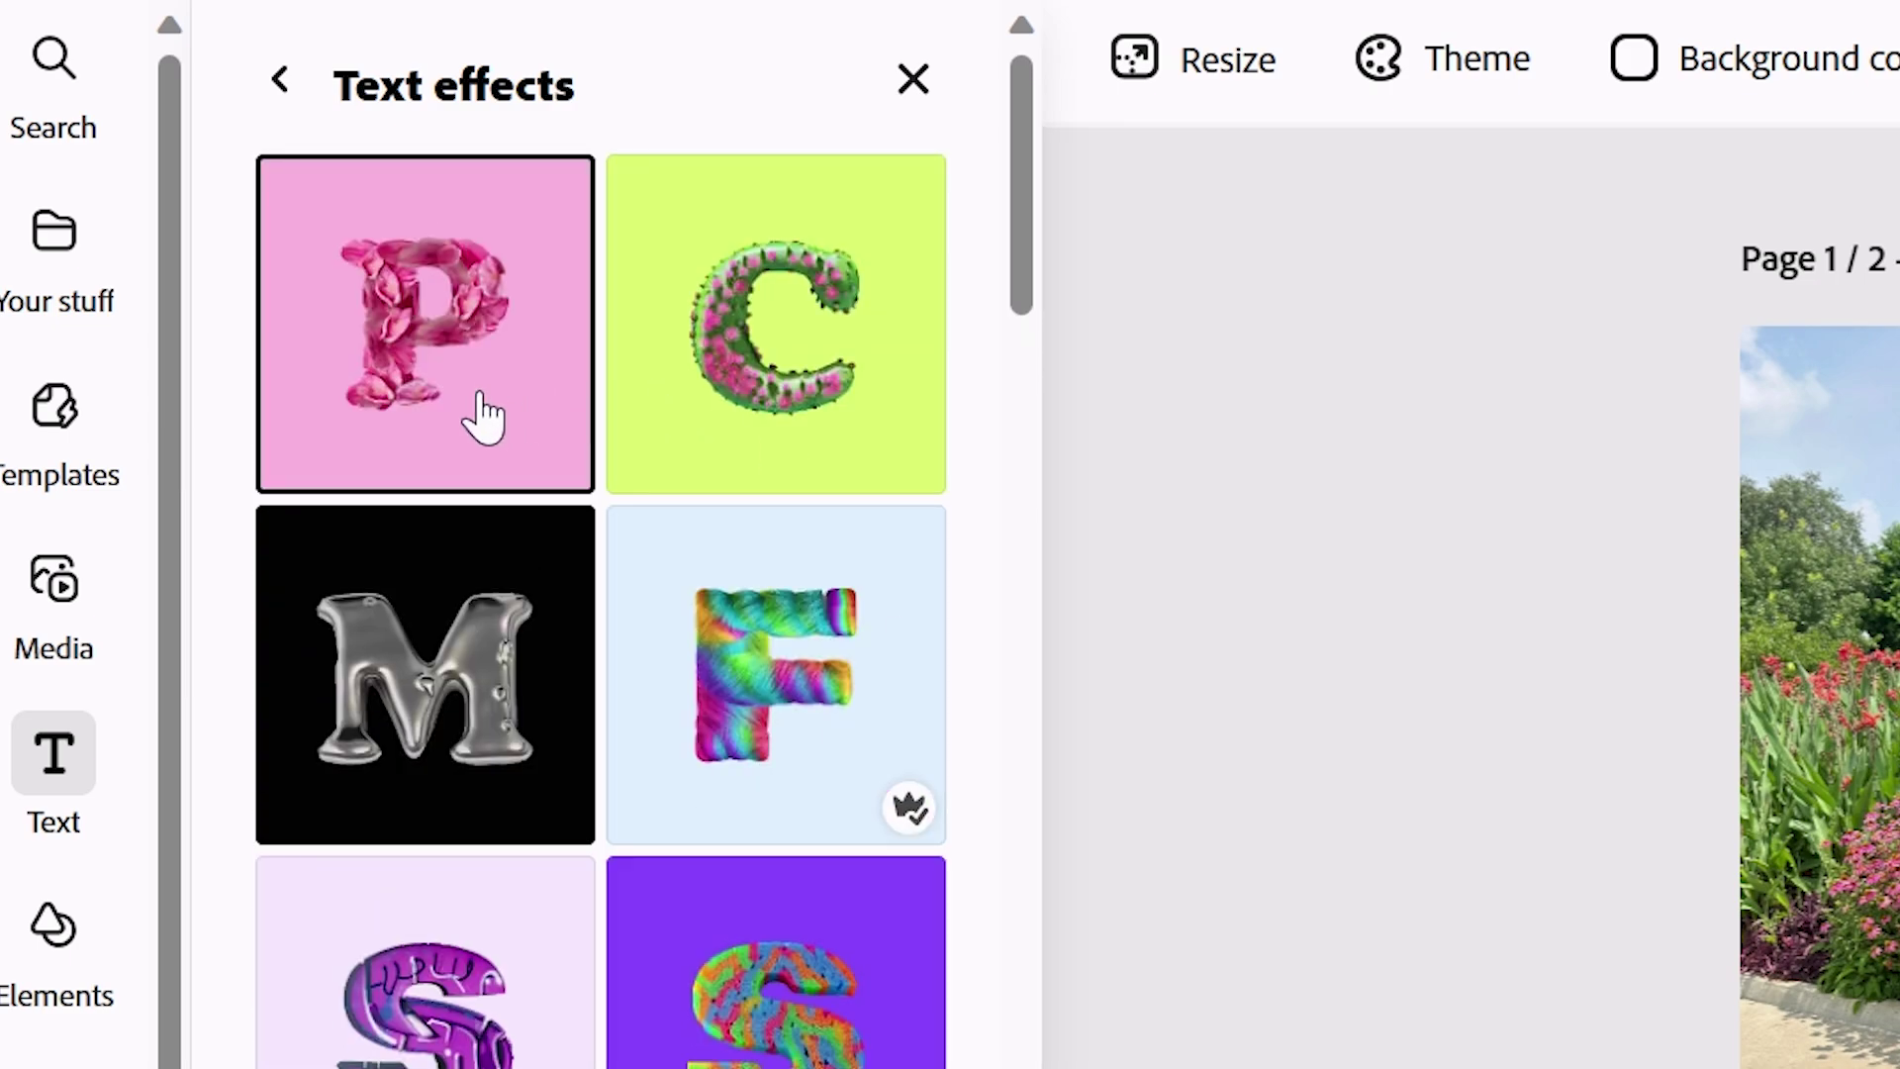
click(484, 416)
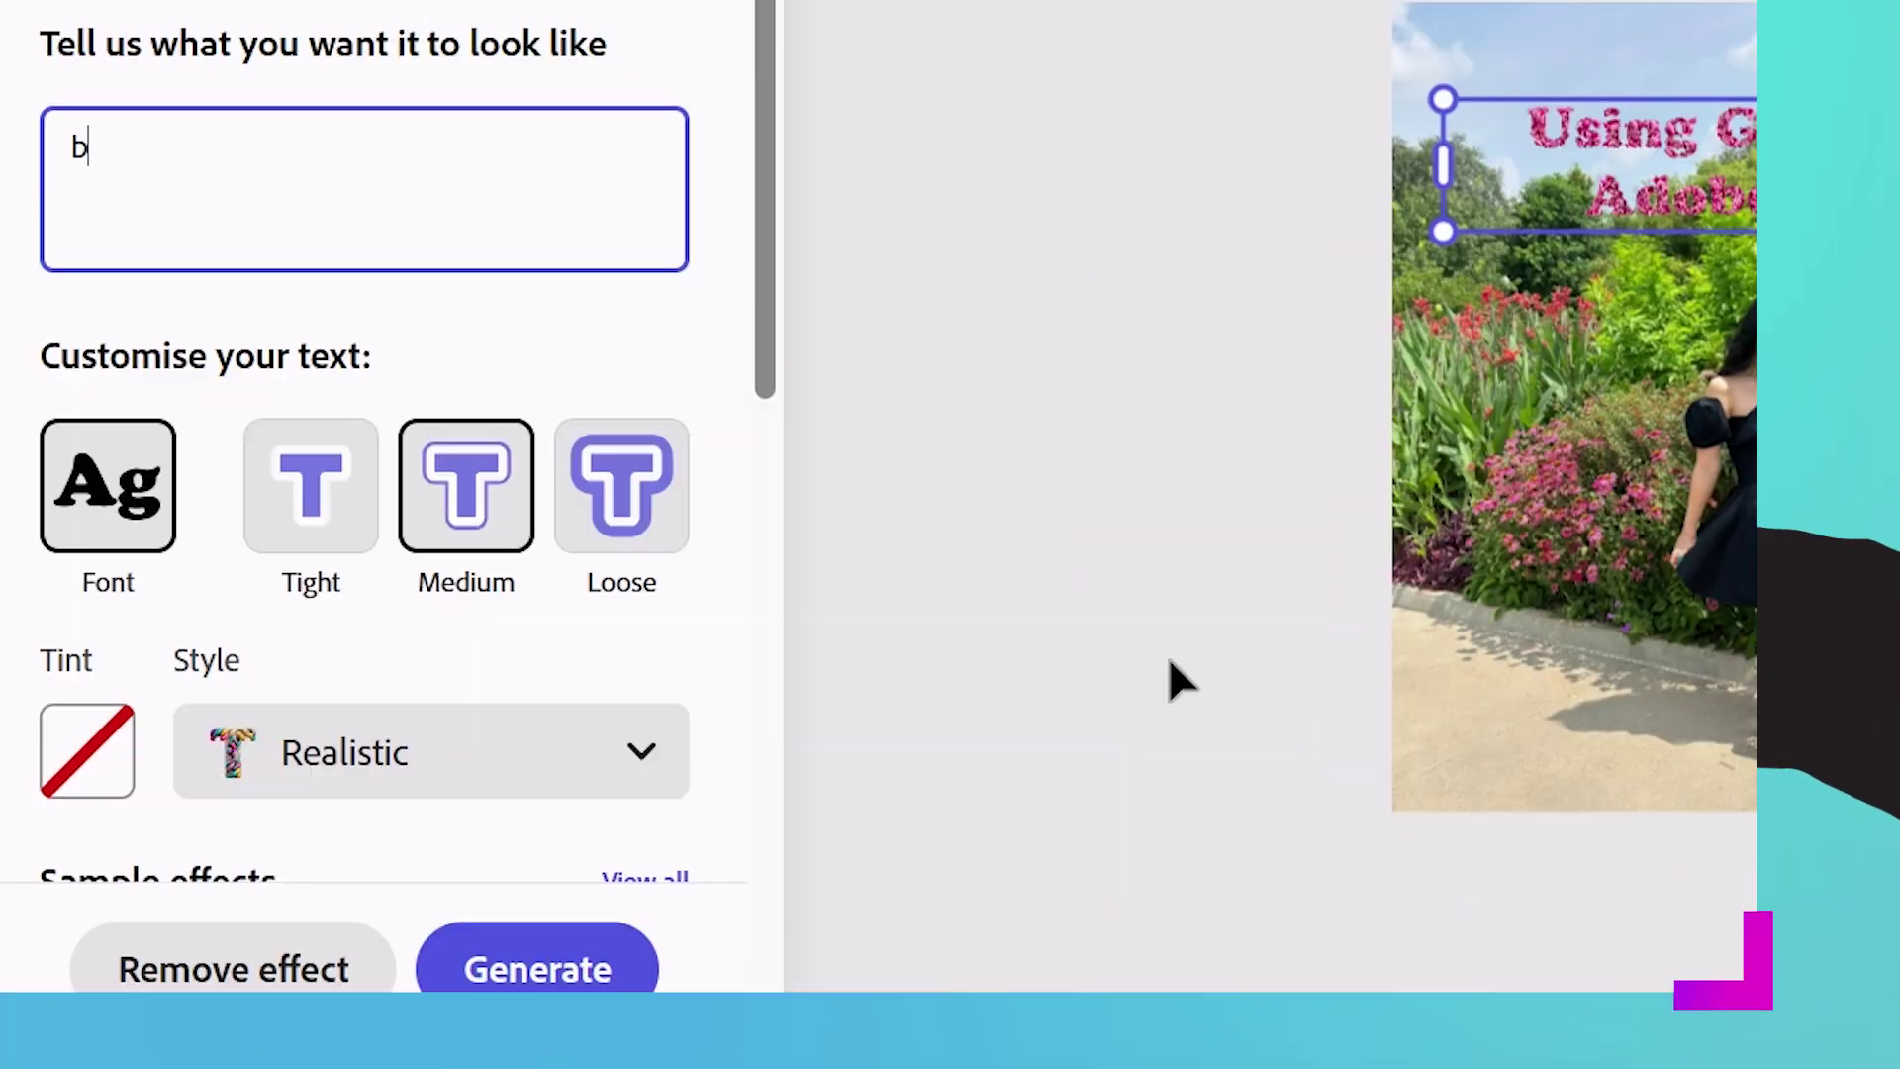
text(utterflies)
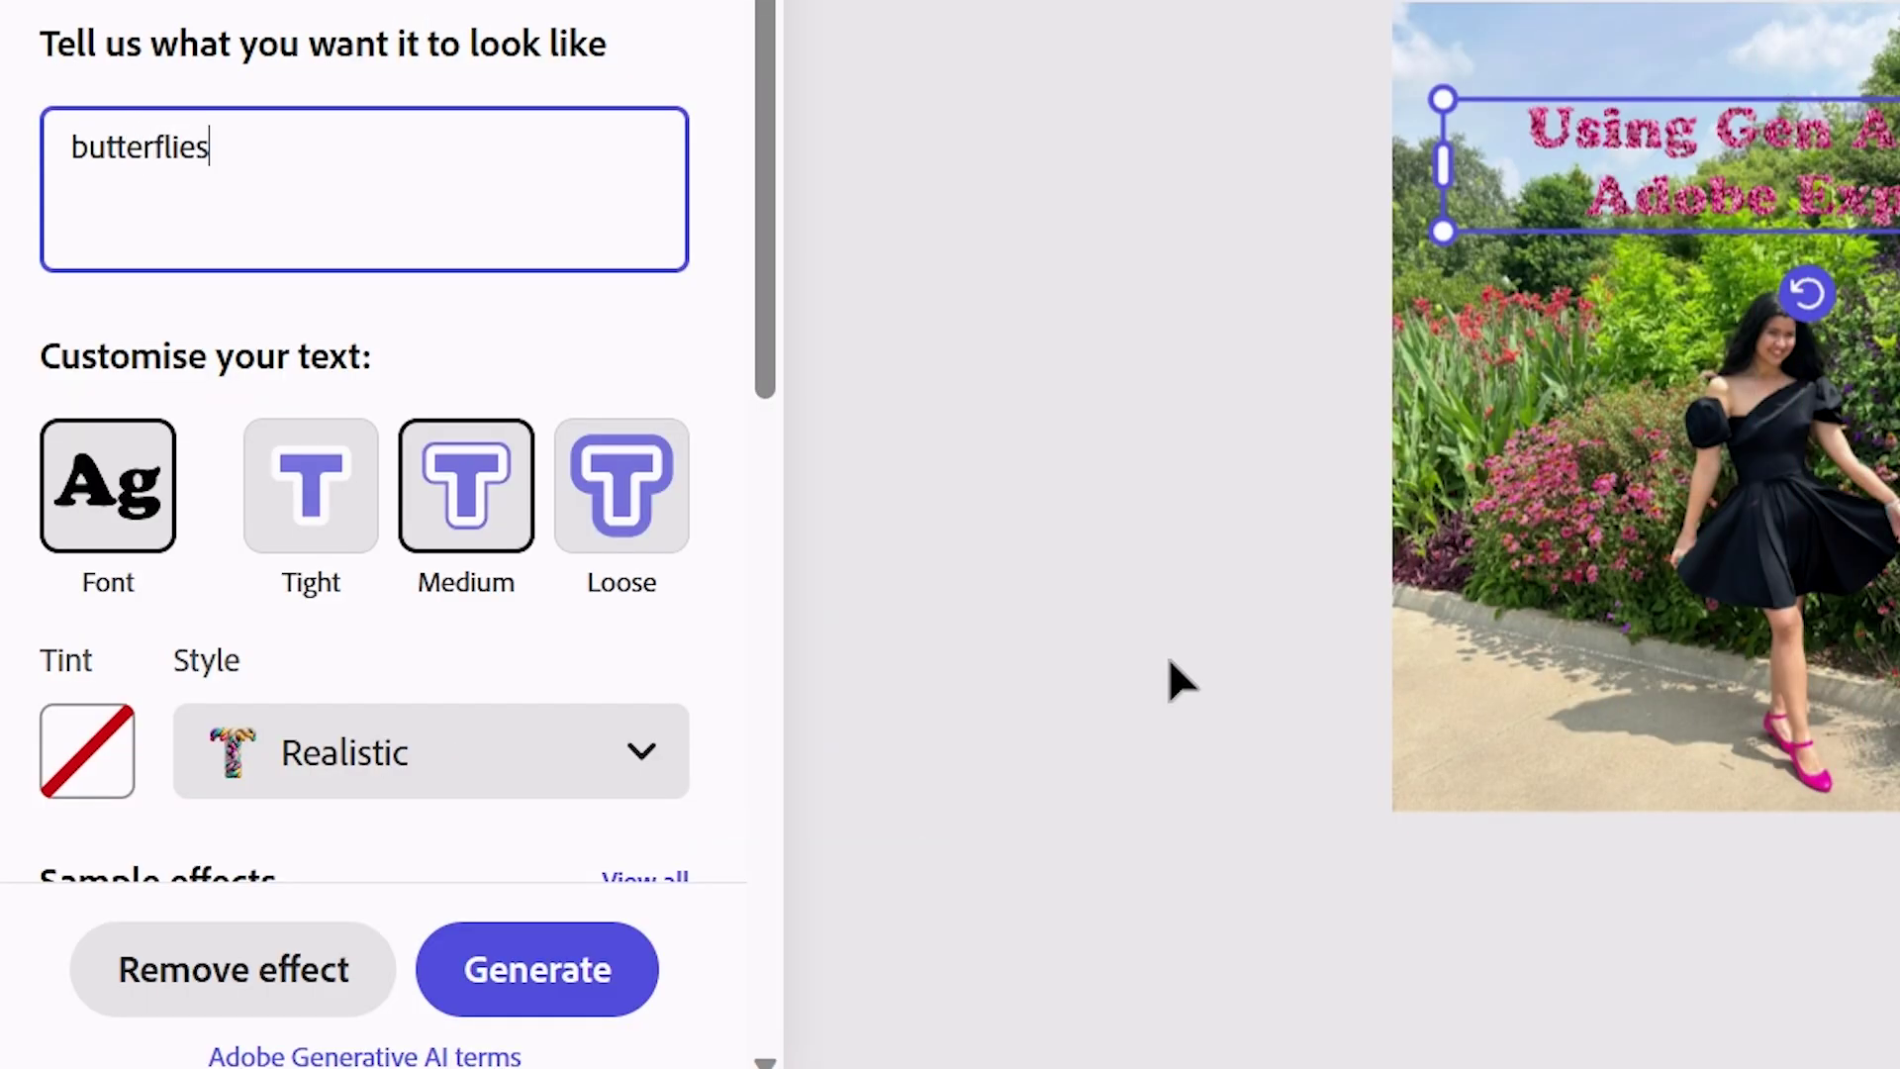
click(543, 965)
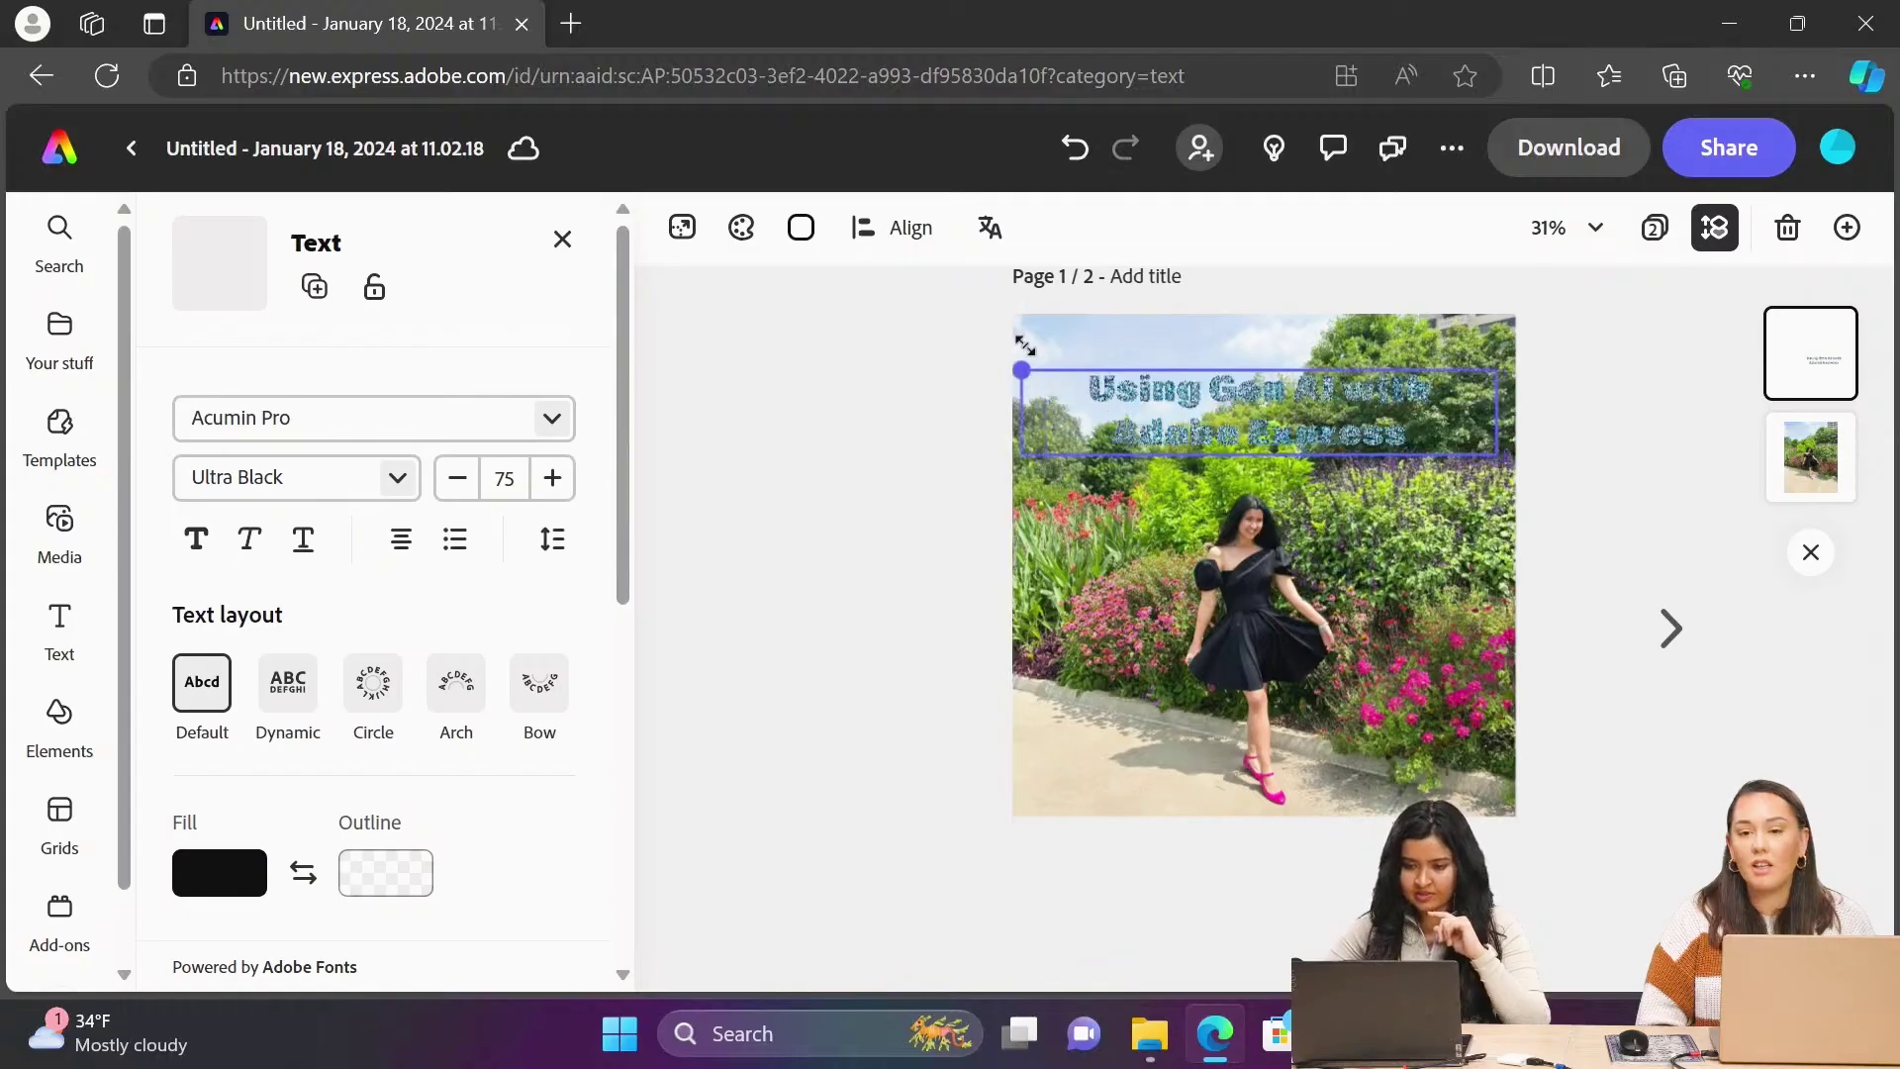
Step: Raise and enlarge the title, add a light outline, and browse its entrance animations
drag(1263, 394, 1260, 355)
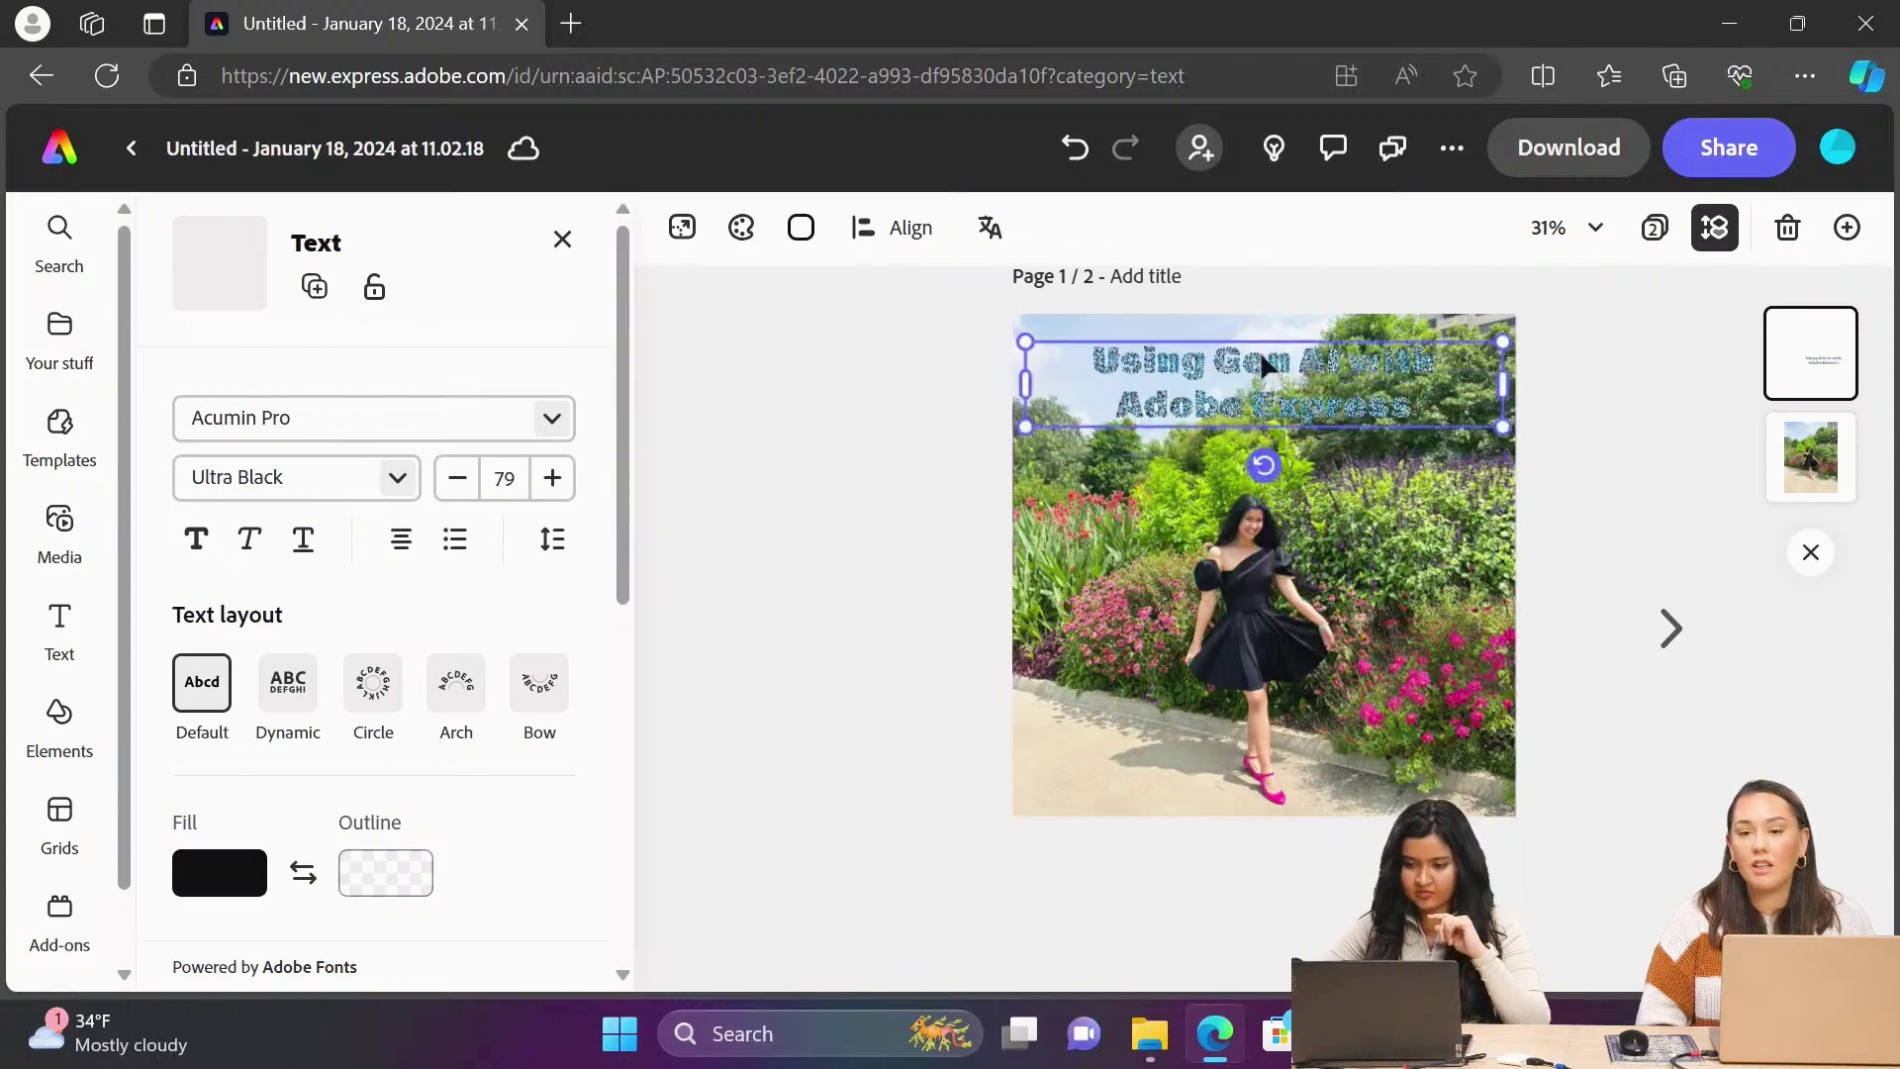
click(552, 479)
scroll(453, 590, down, 5)
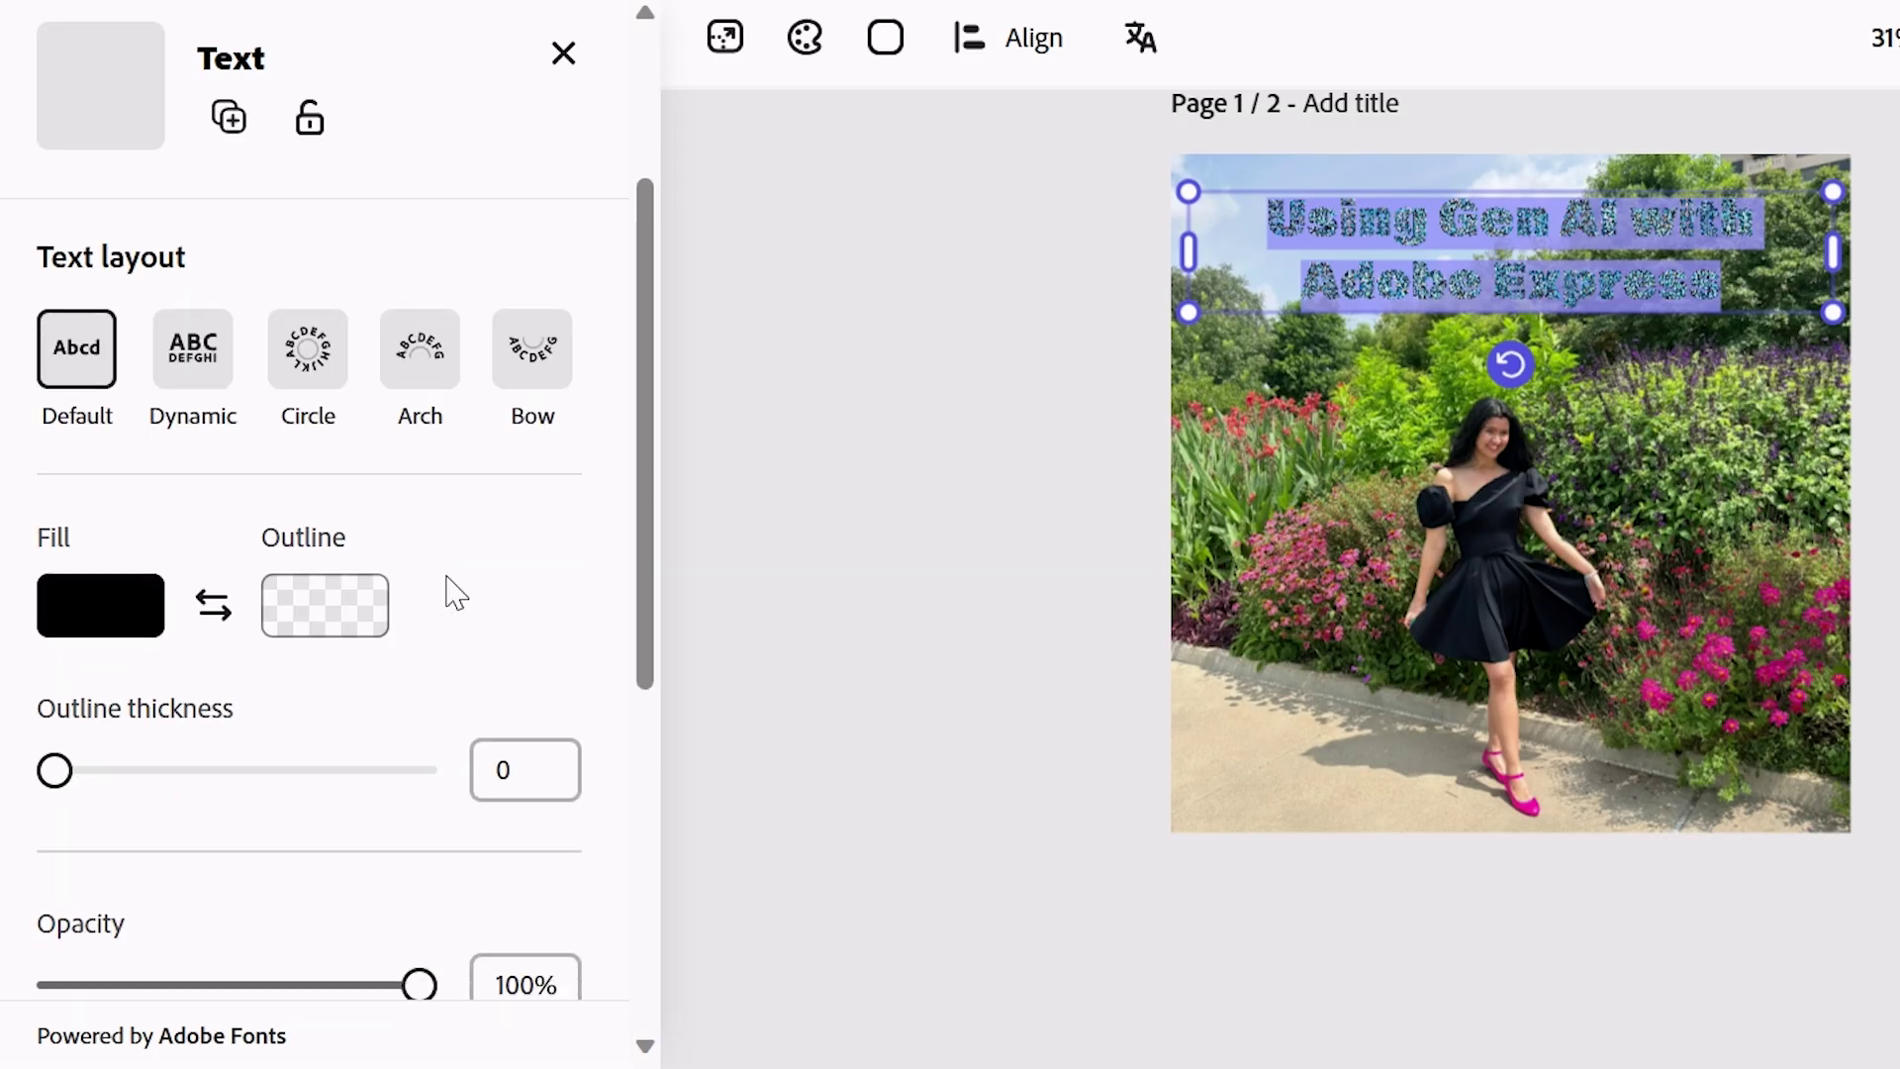
click(352, 432)
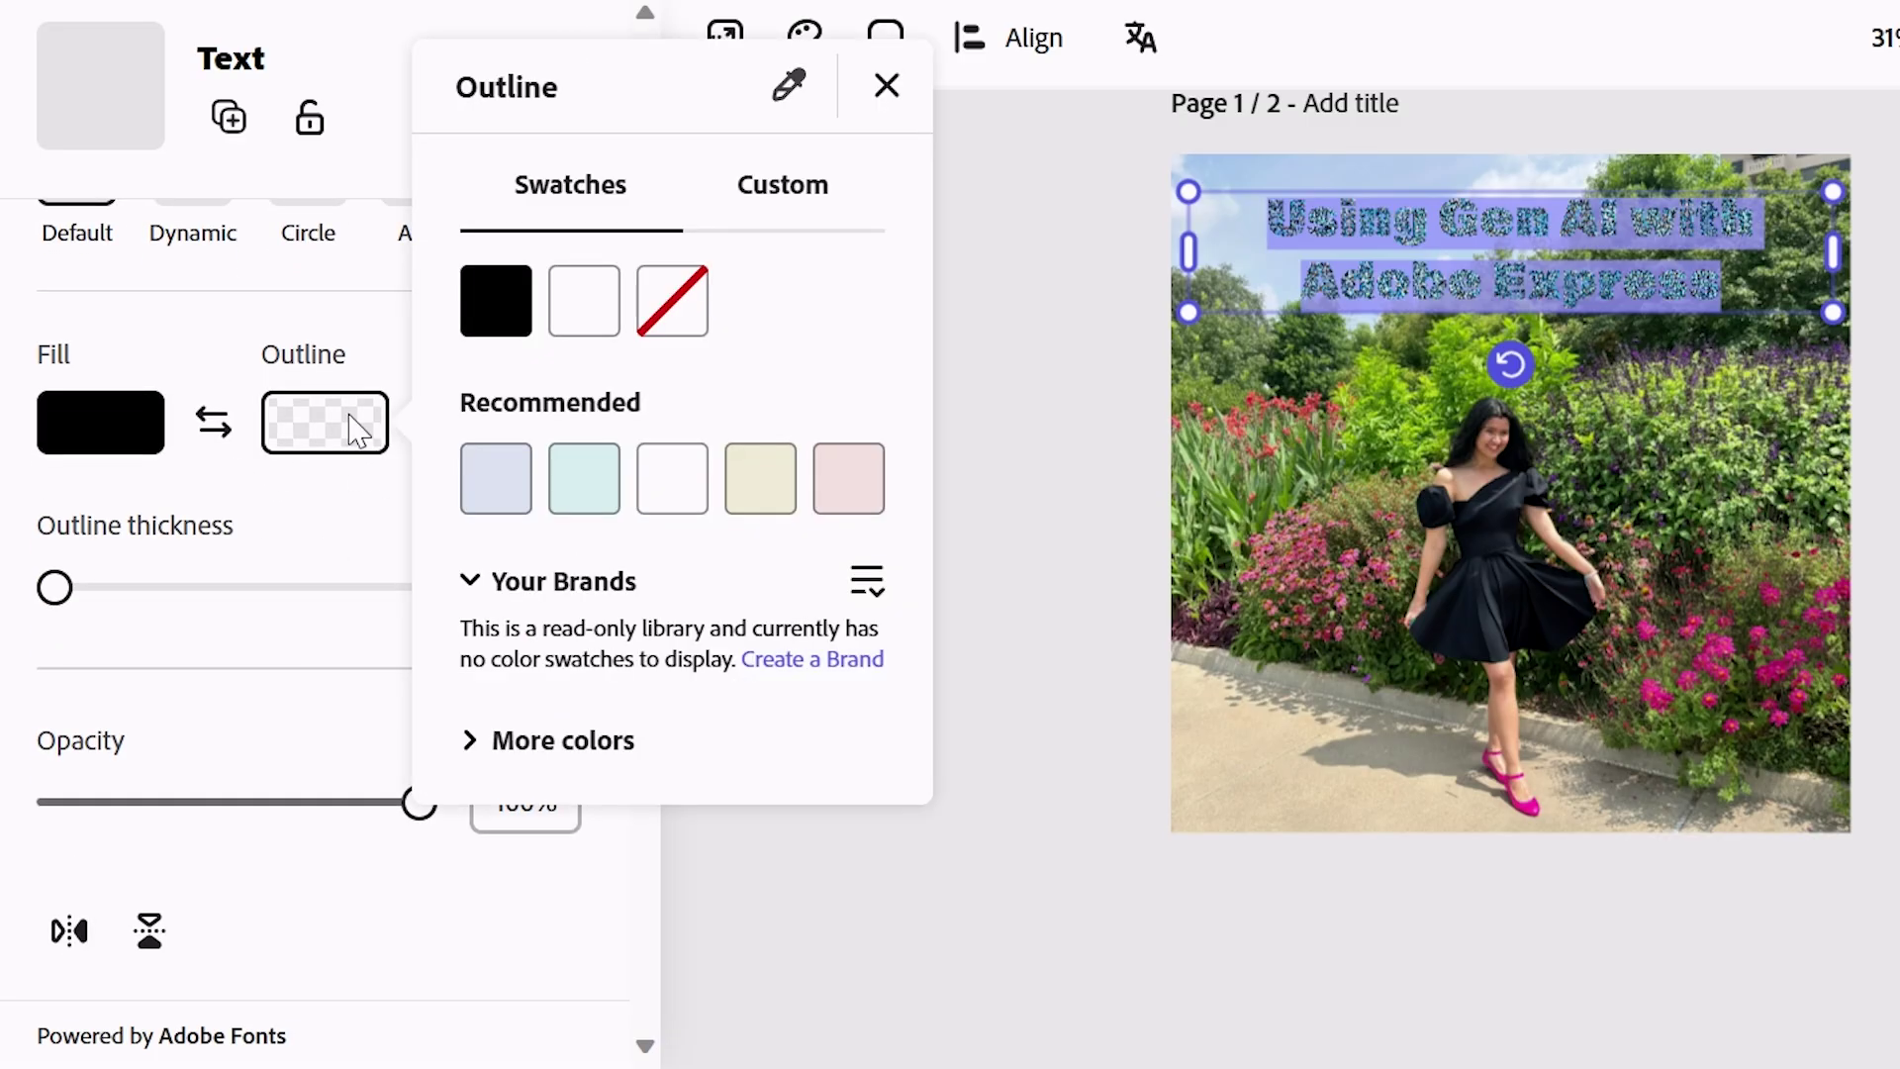
scroll(425, 479, down, 4)
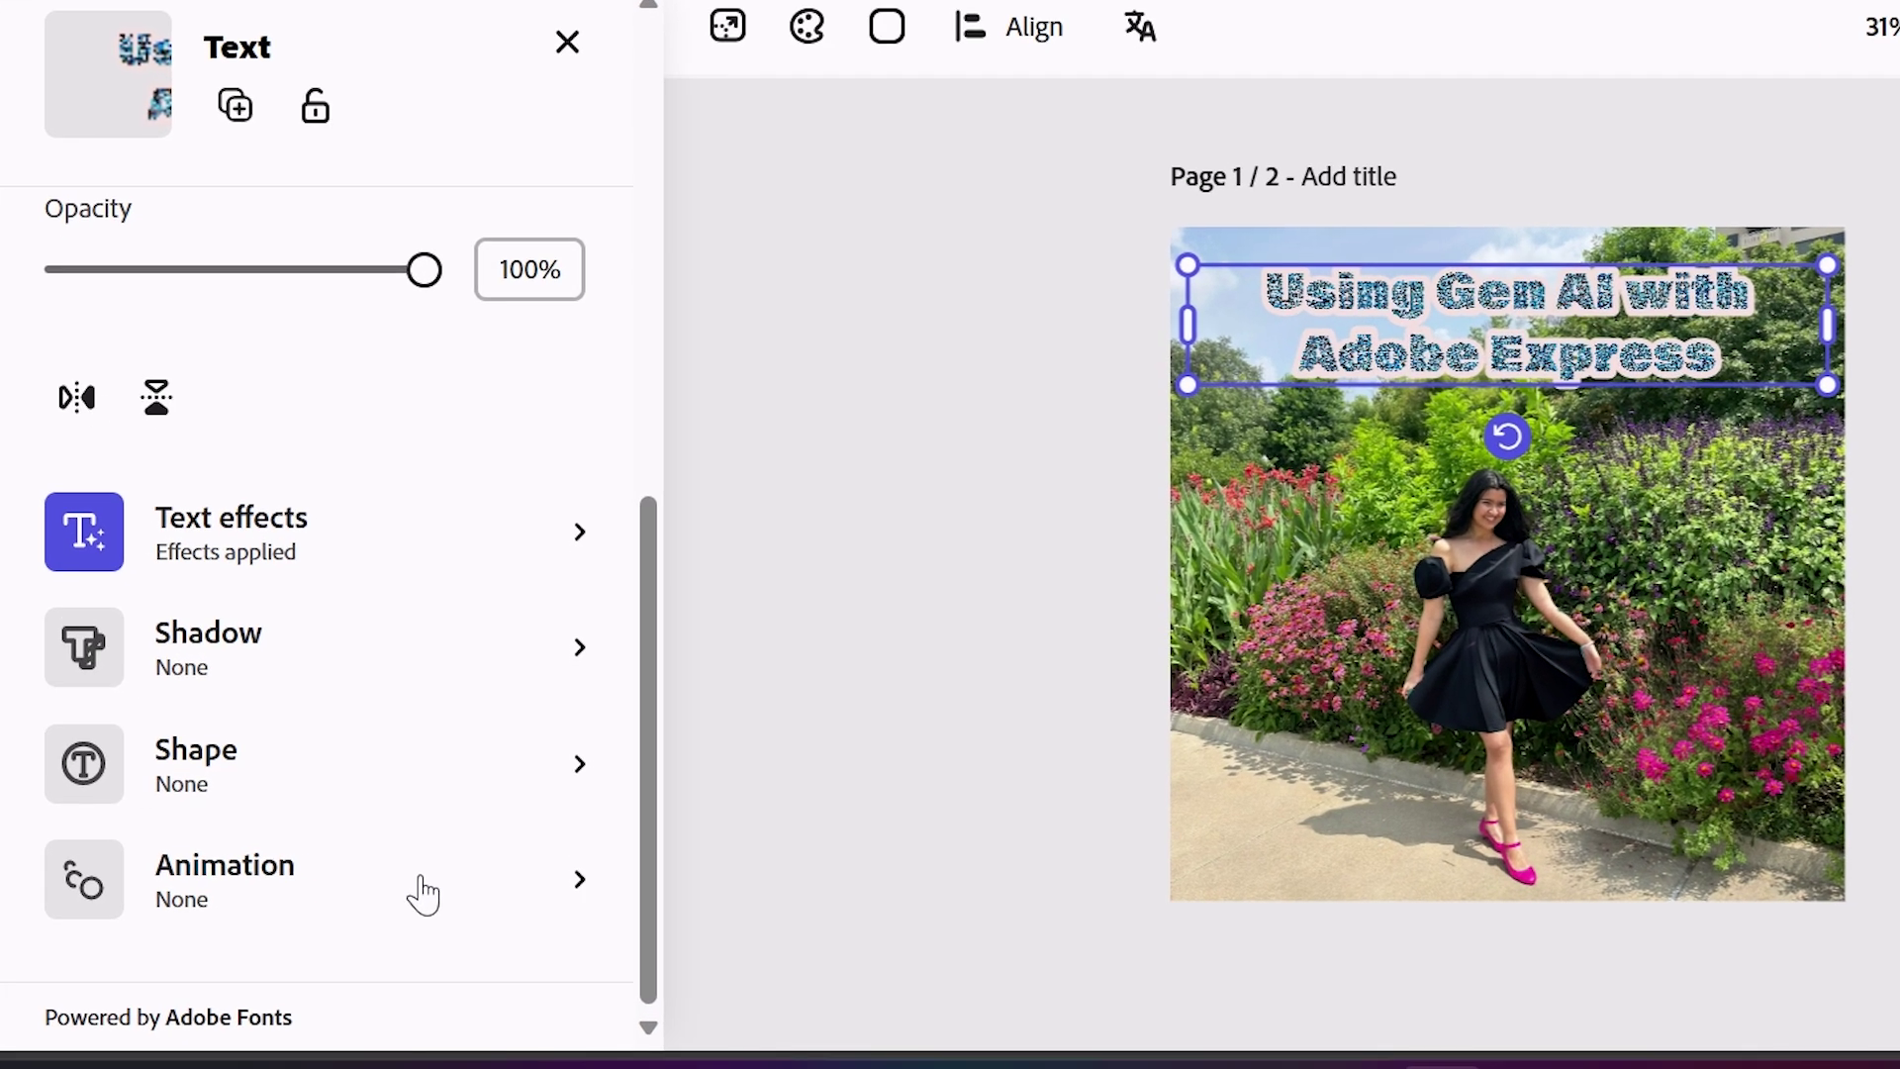
click(455, 875)
click(182, 268)
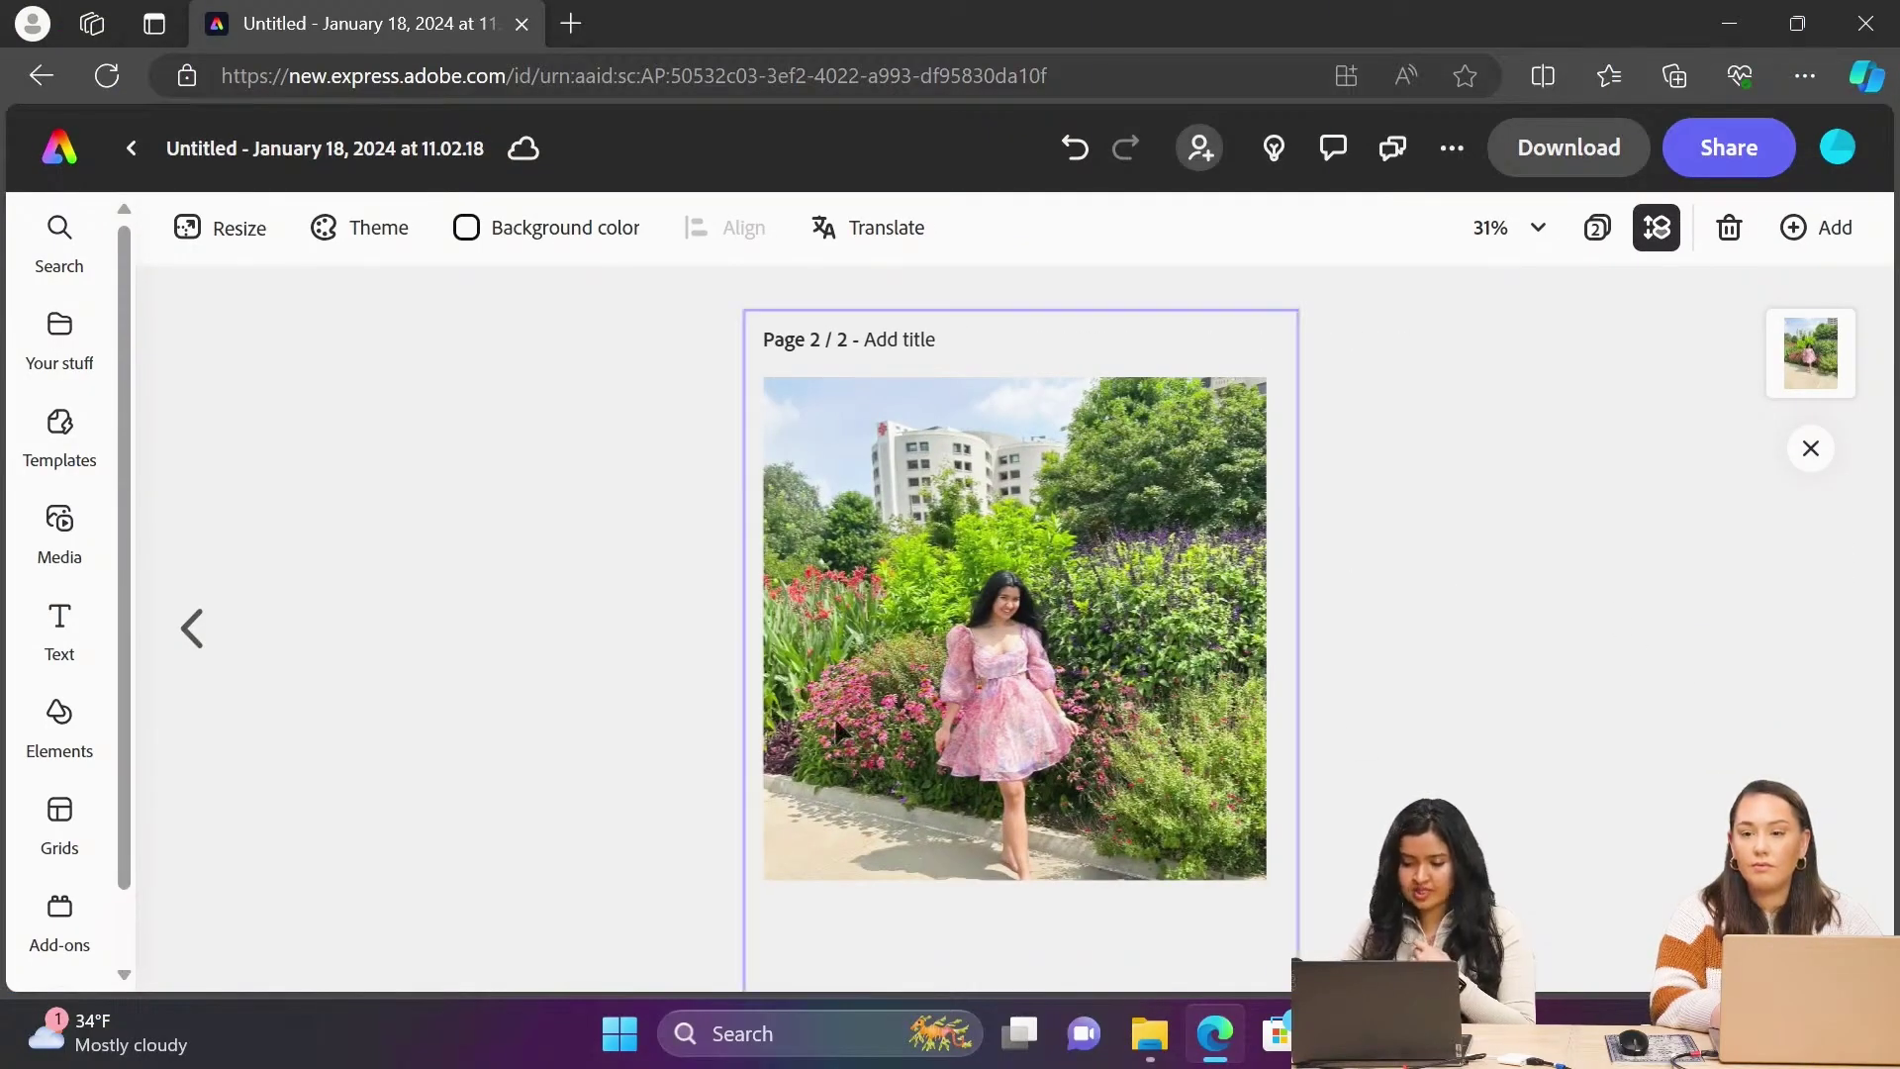
Step: Caption page 2 'Select part of the phto you are interested in editing' in a headline style on a rounded magenta pill
click(930, 697)
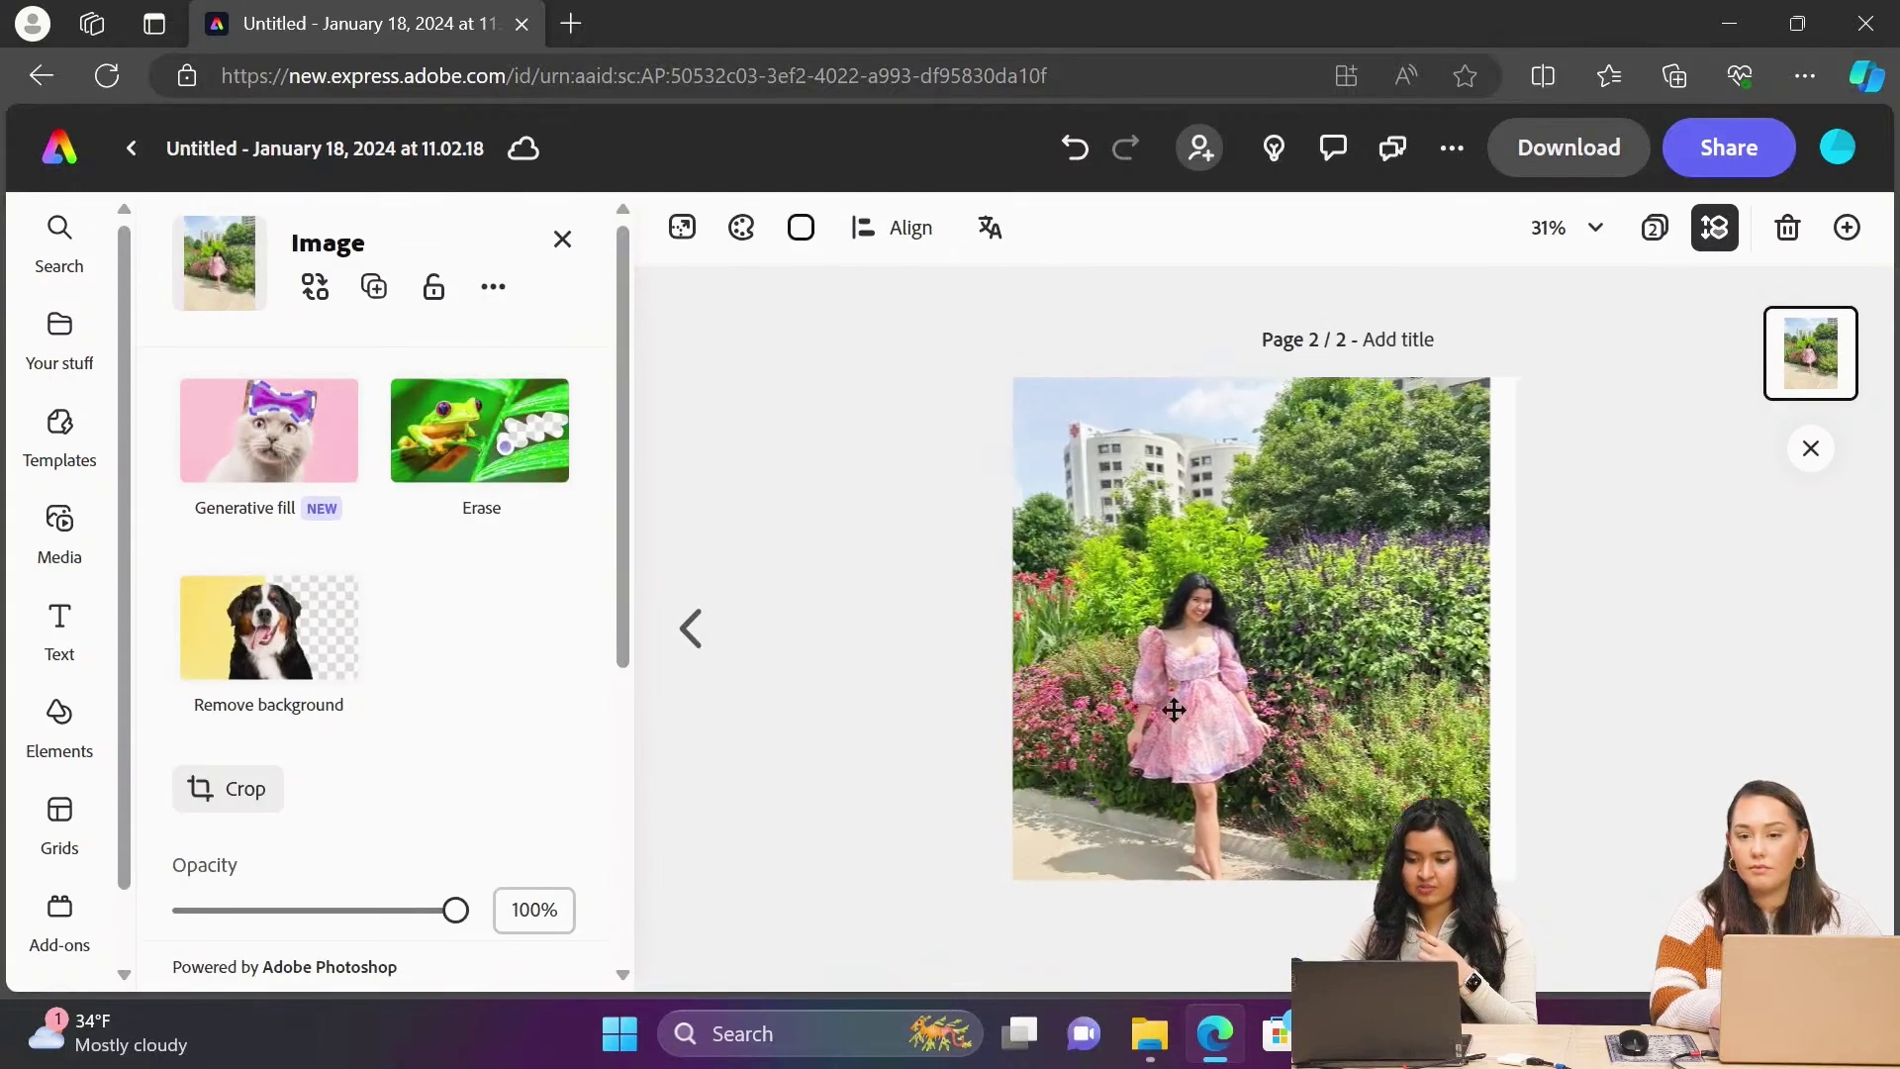
click(1646, 666)
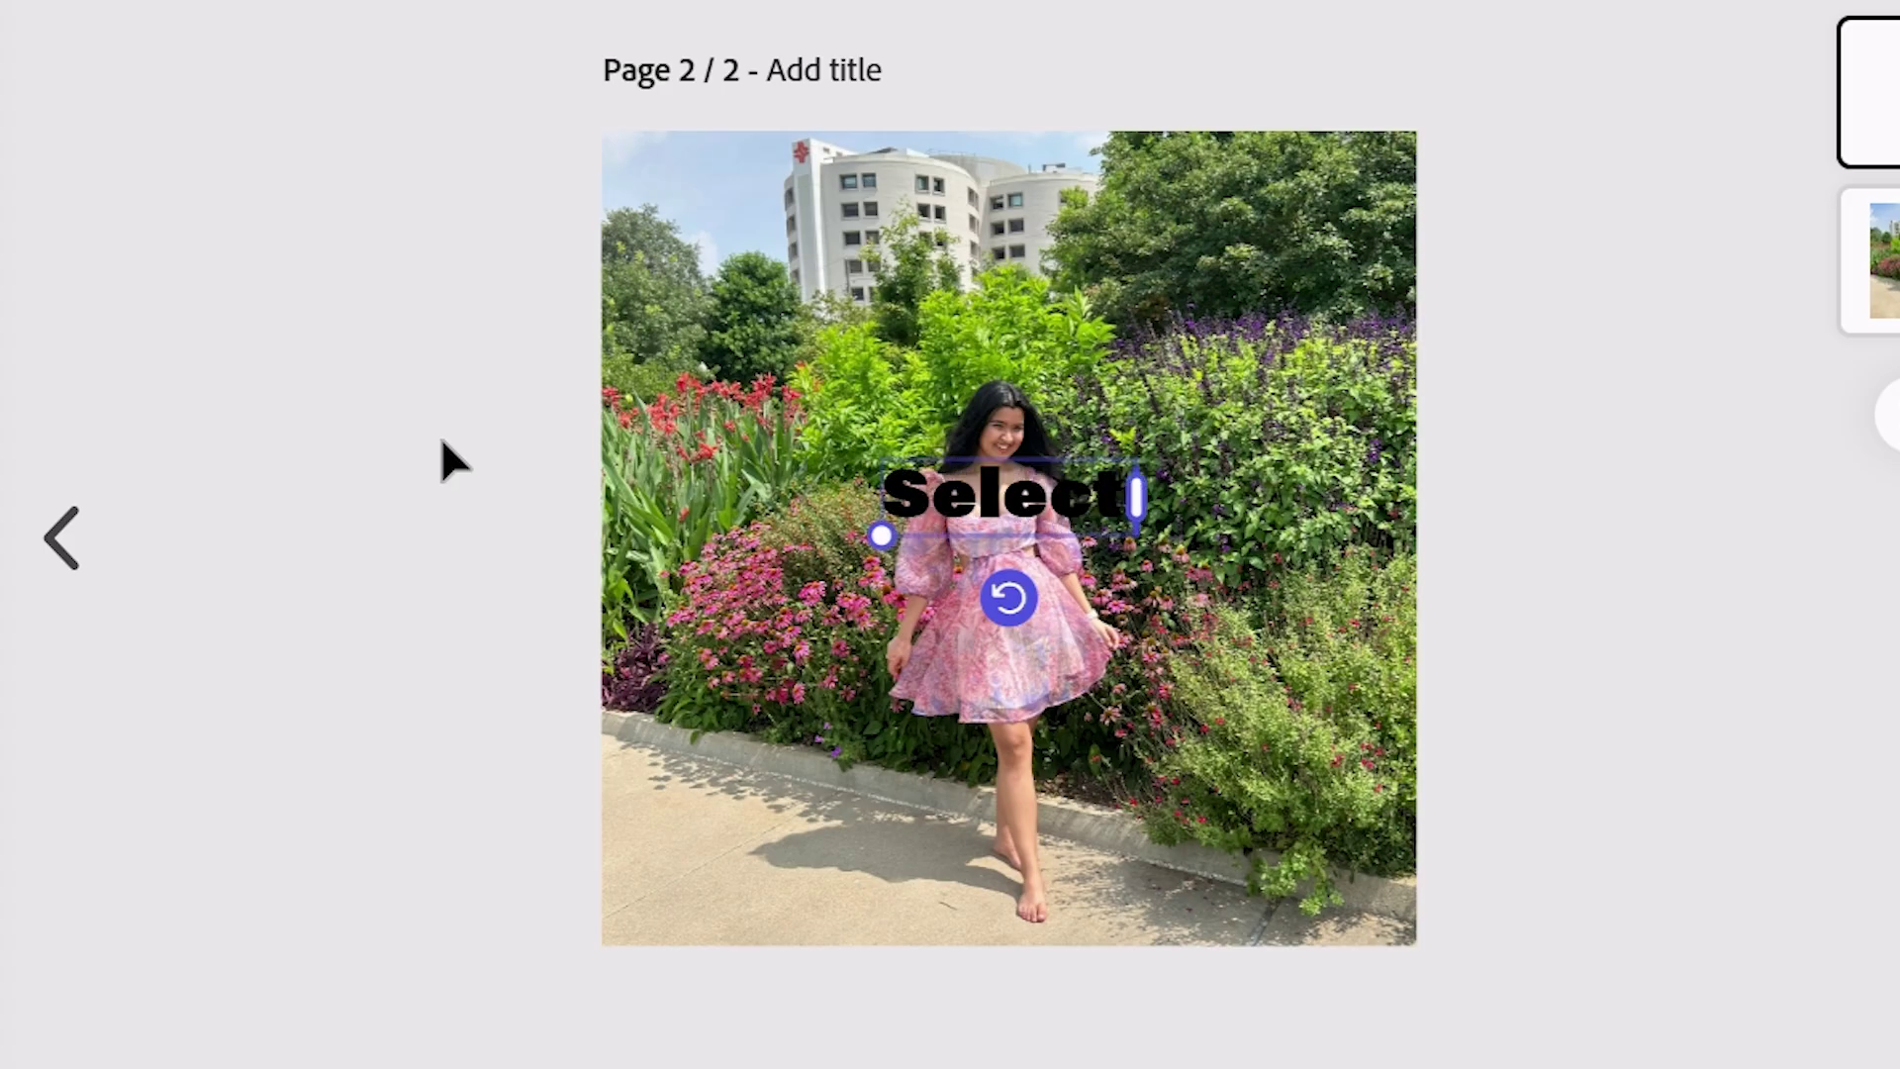
text(part of the phto you are intere)
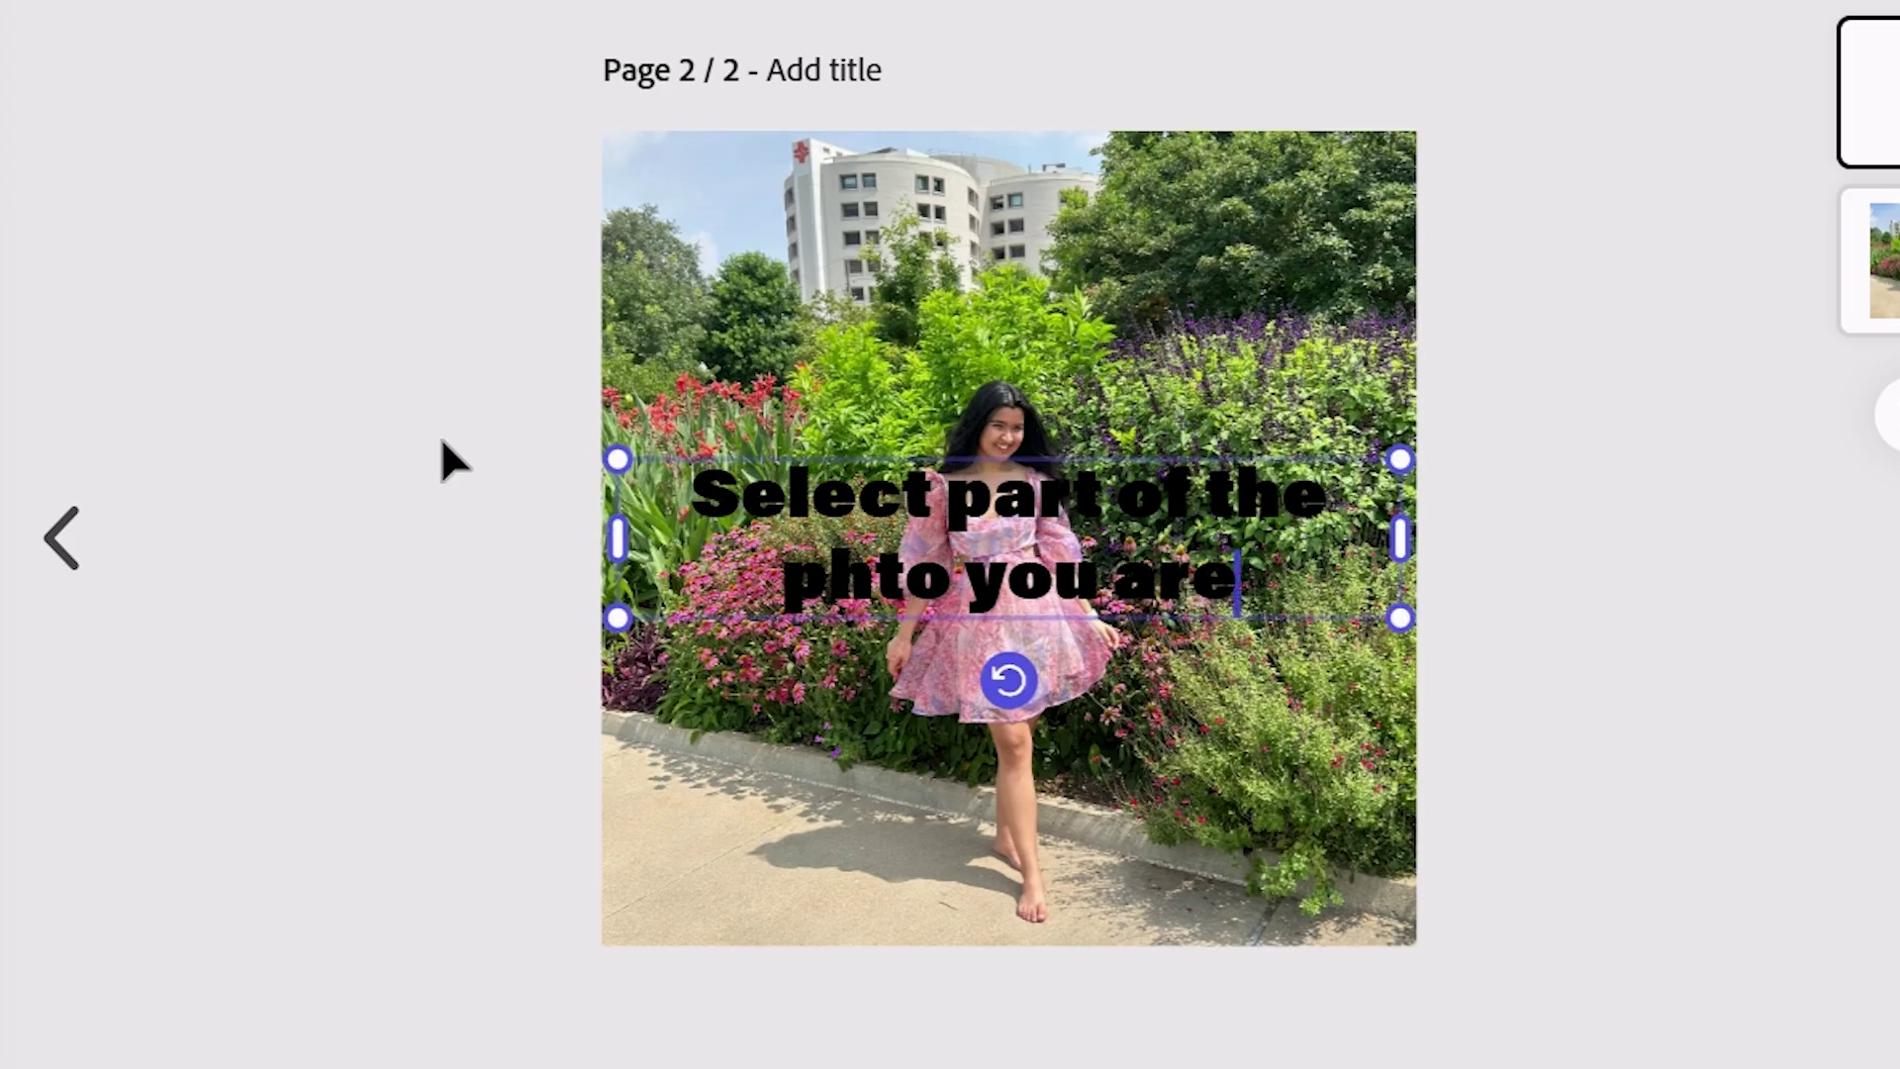
text(sted in editing)
click(391, 485)
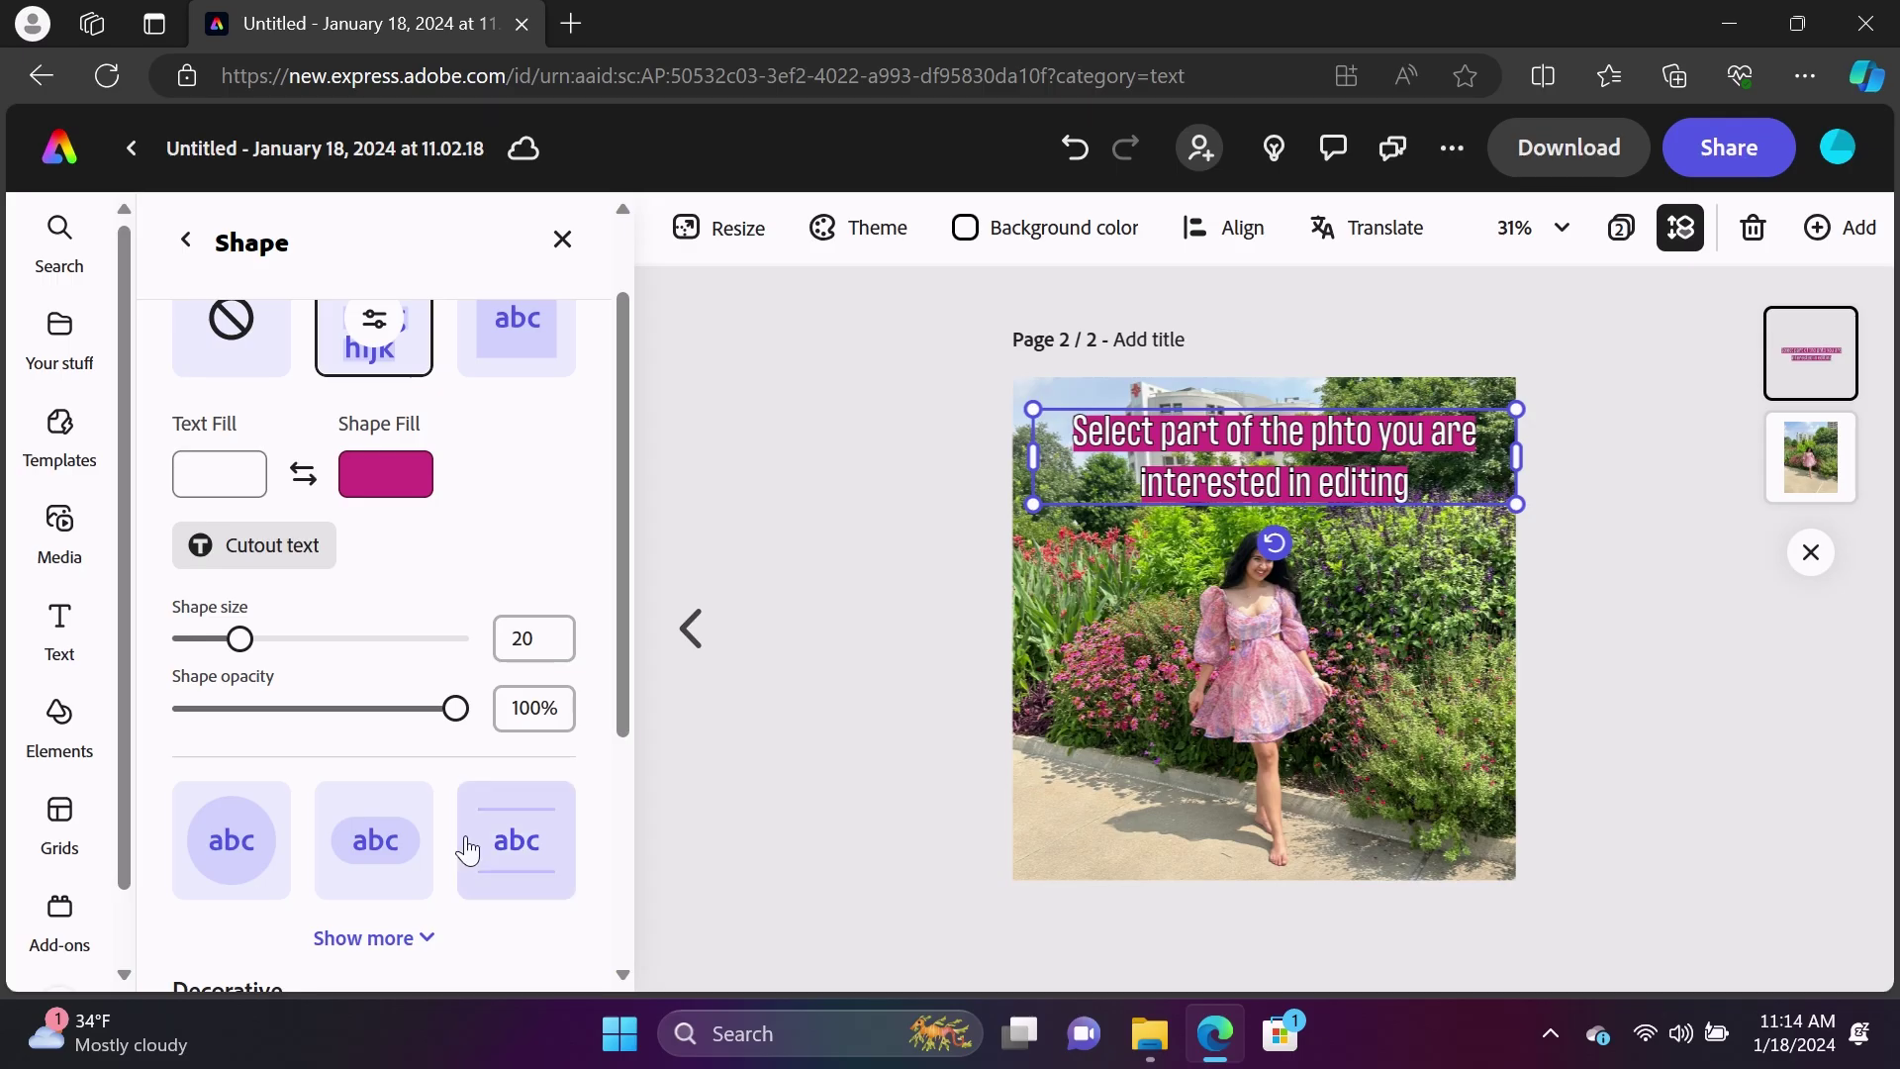
click(381, 857)
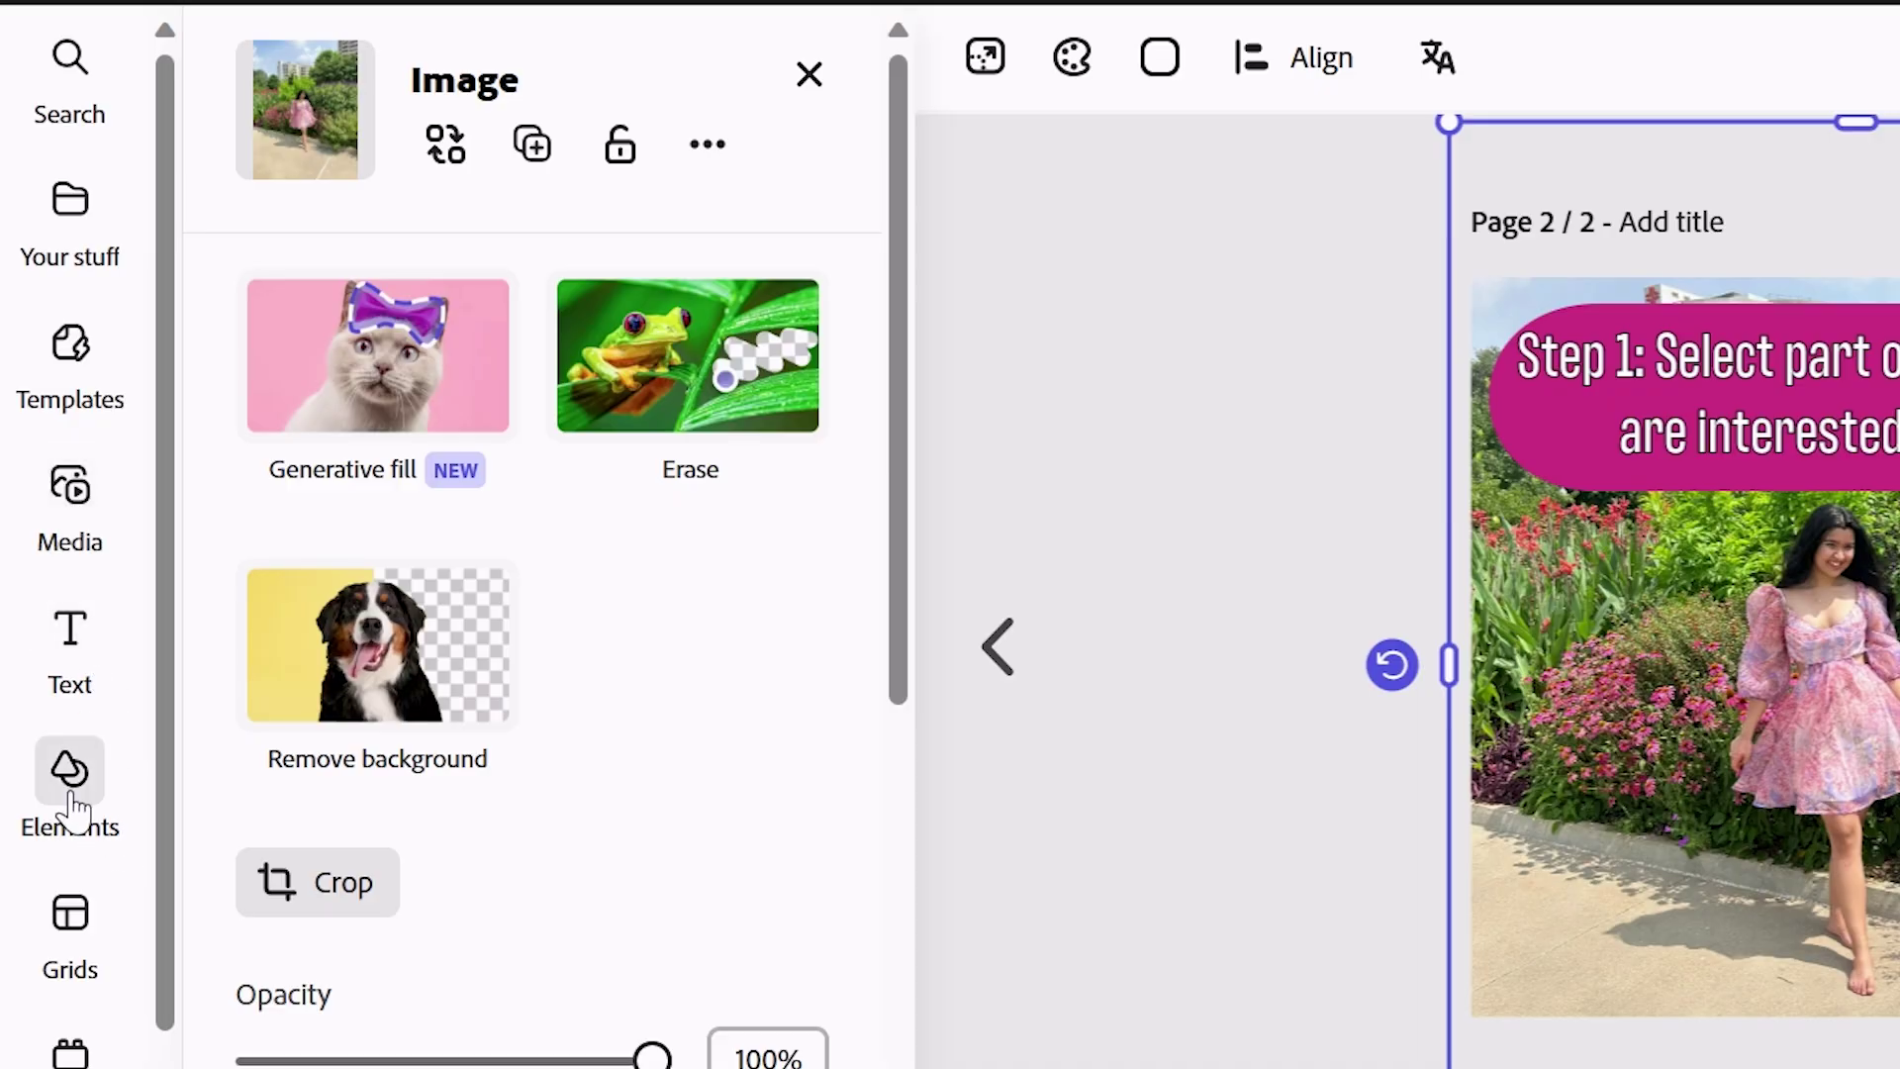
Step: Place an outlined circle over the girl's feet, fill it lilac and set opacity to 73%
click(72, 797)
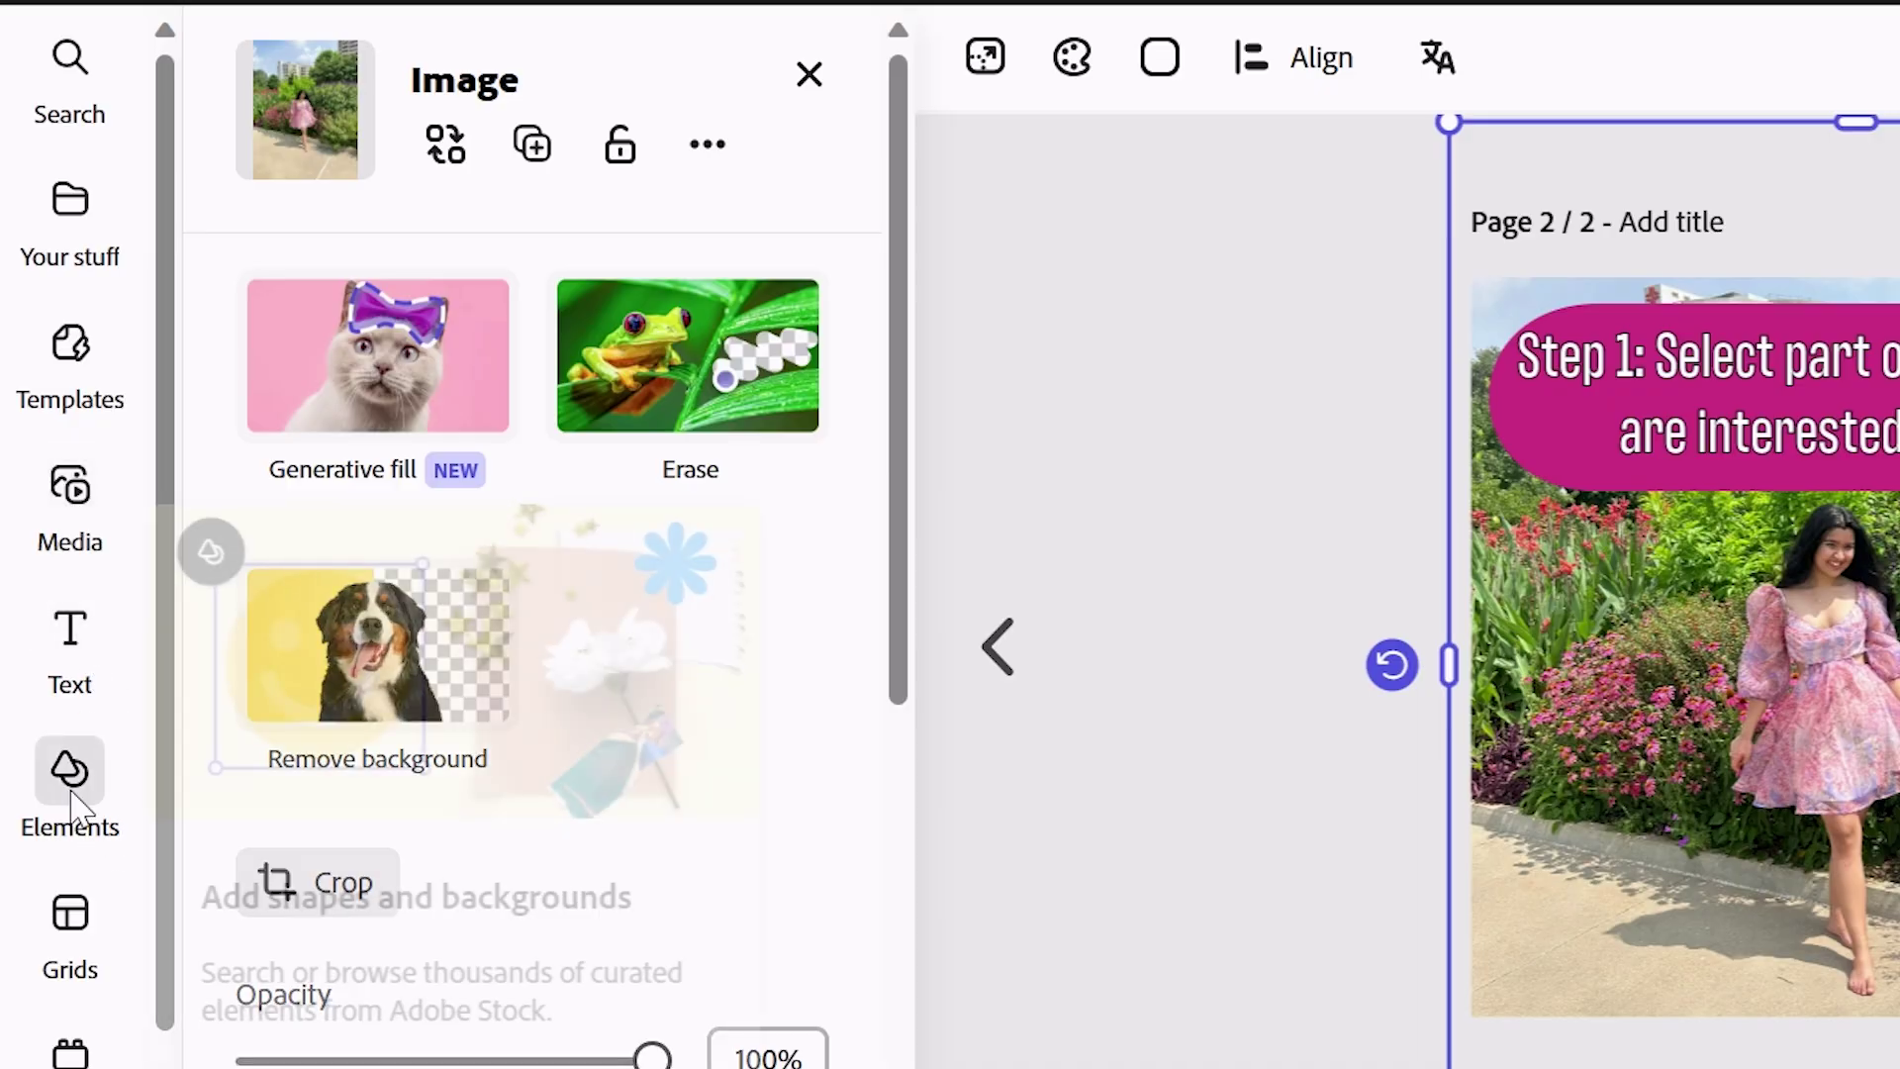
click(728, 178)
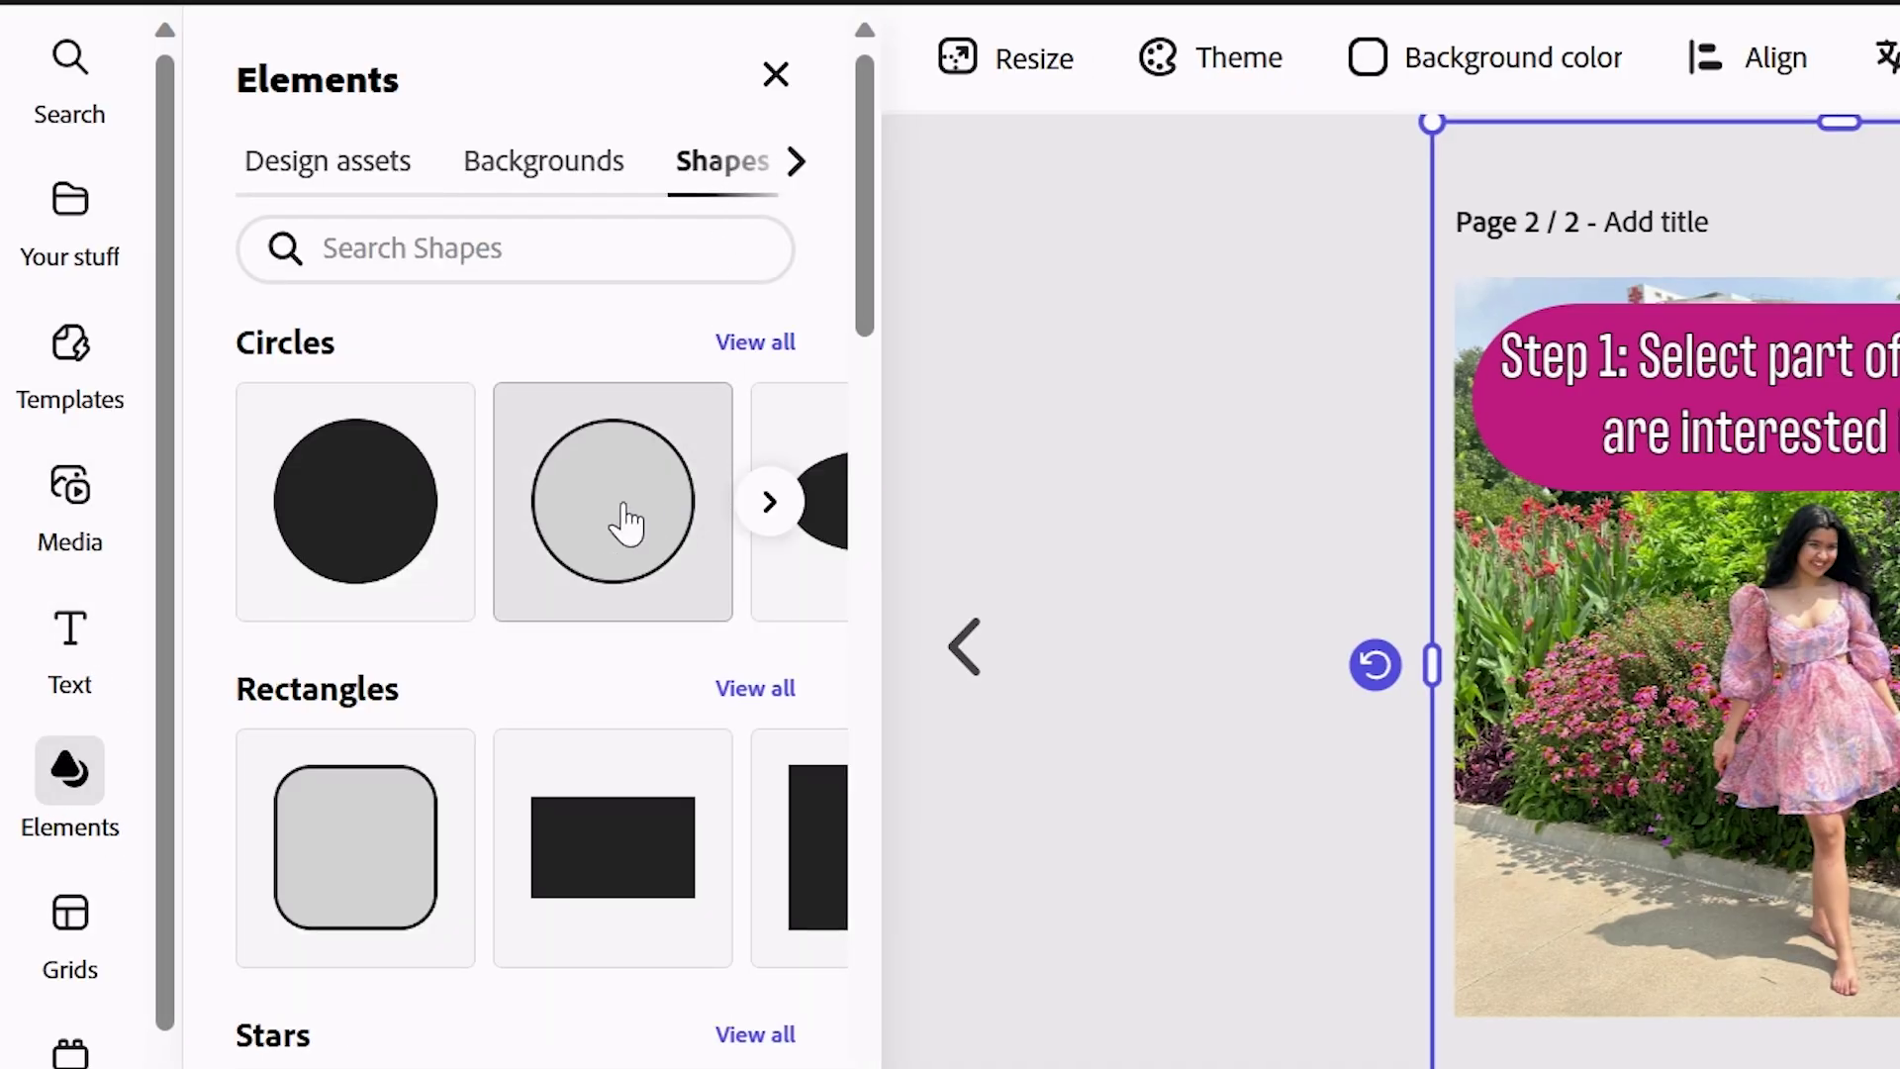
click(628, 521)
drag(1073, 579, 1105, 762)
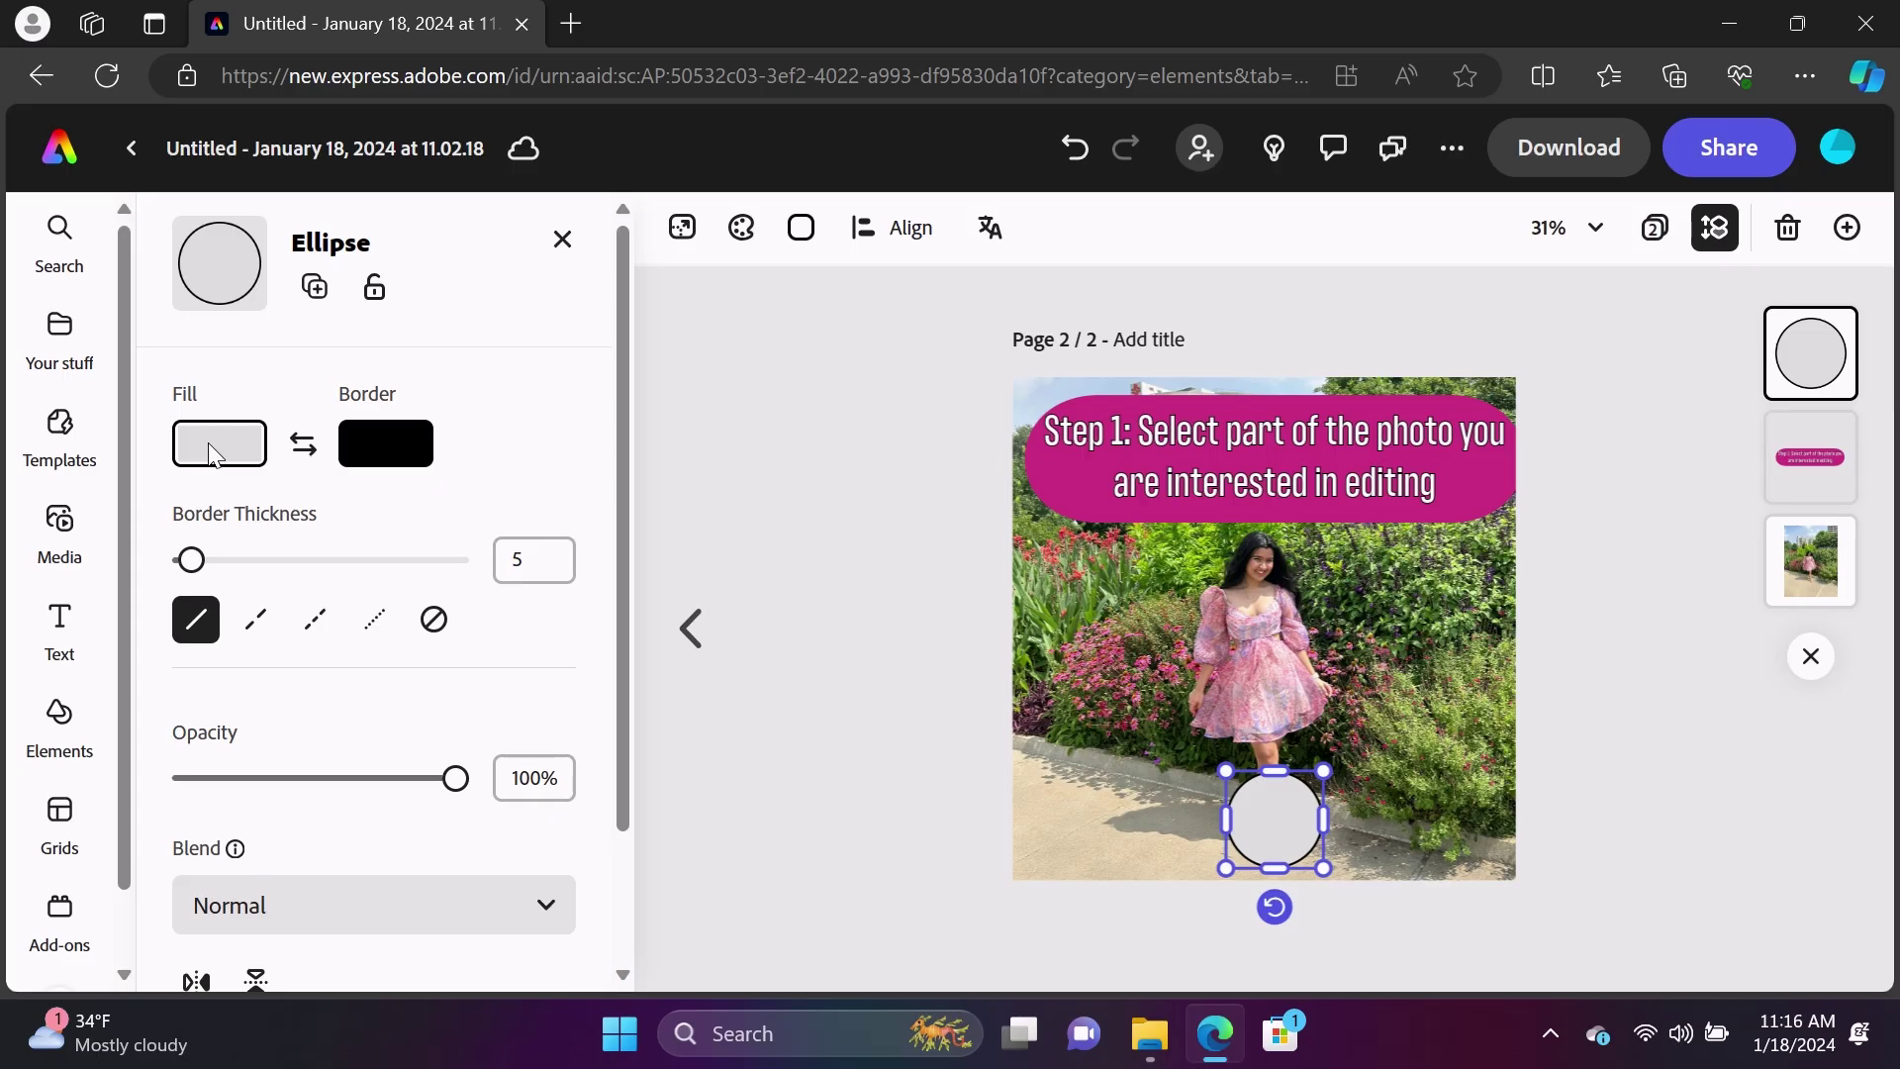
click(216, 447)
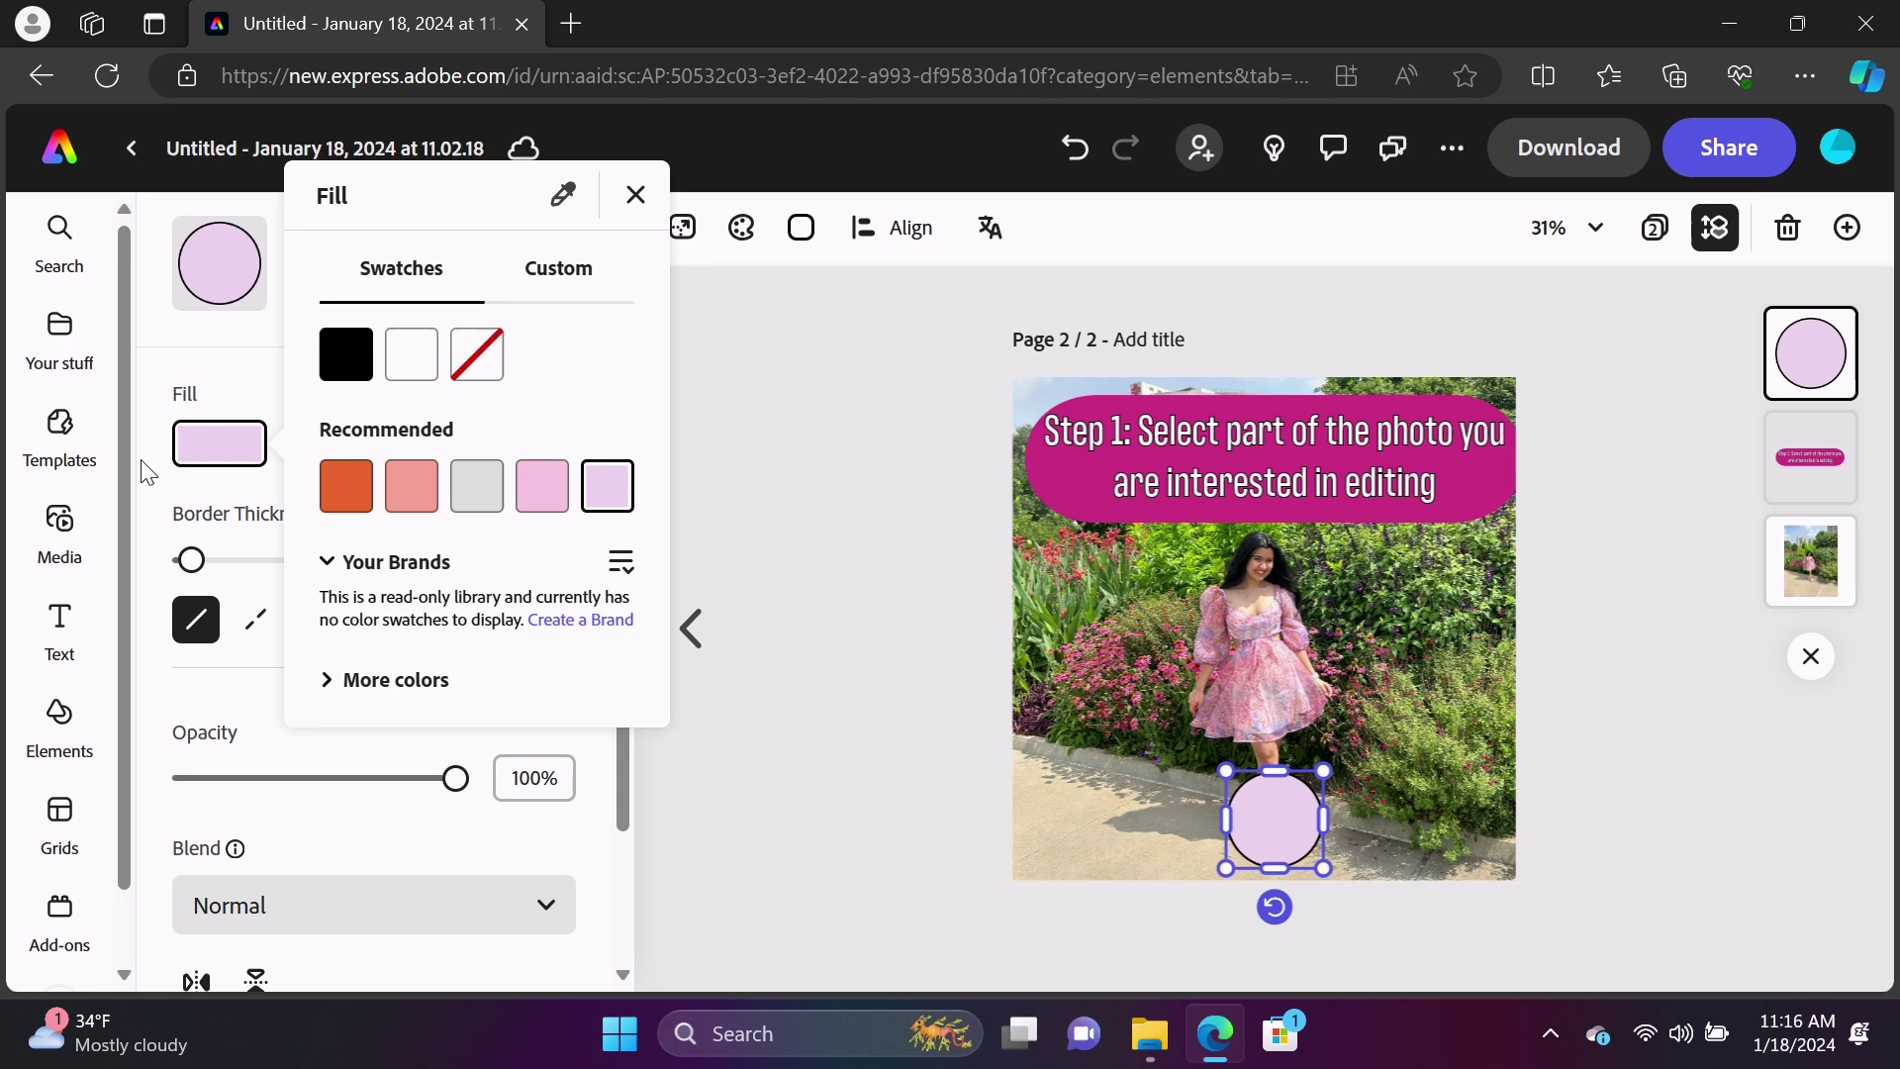
click(237, 532)
scroll(396, 555, down, 2)
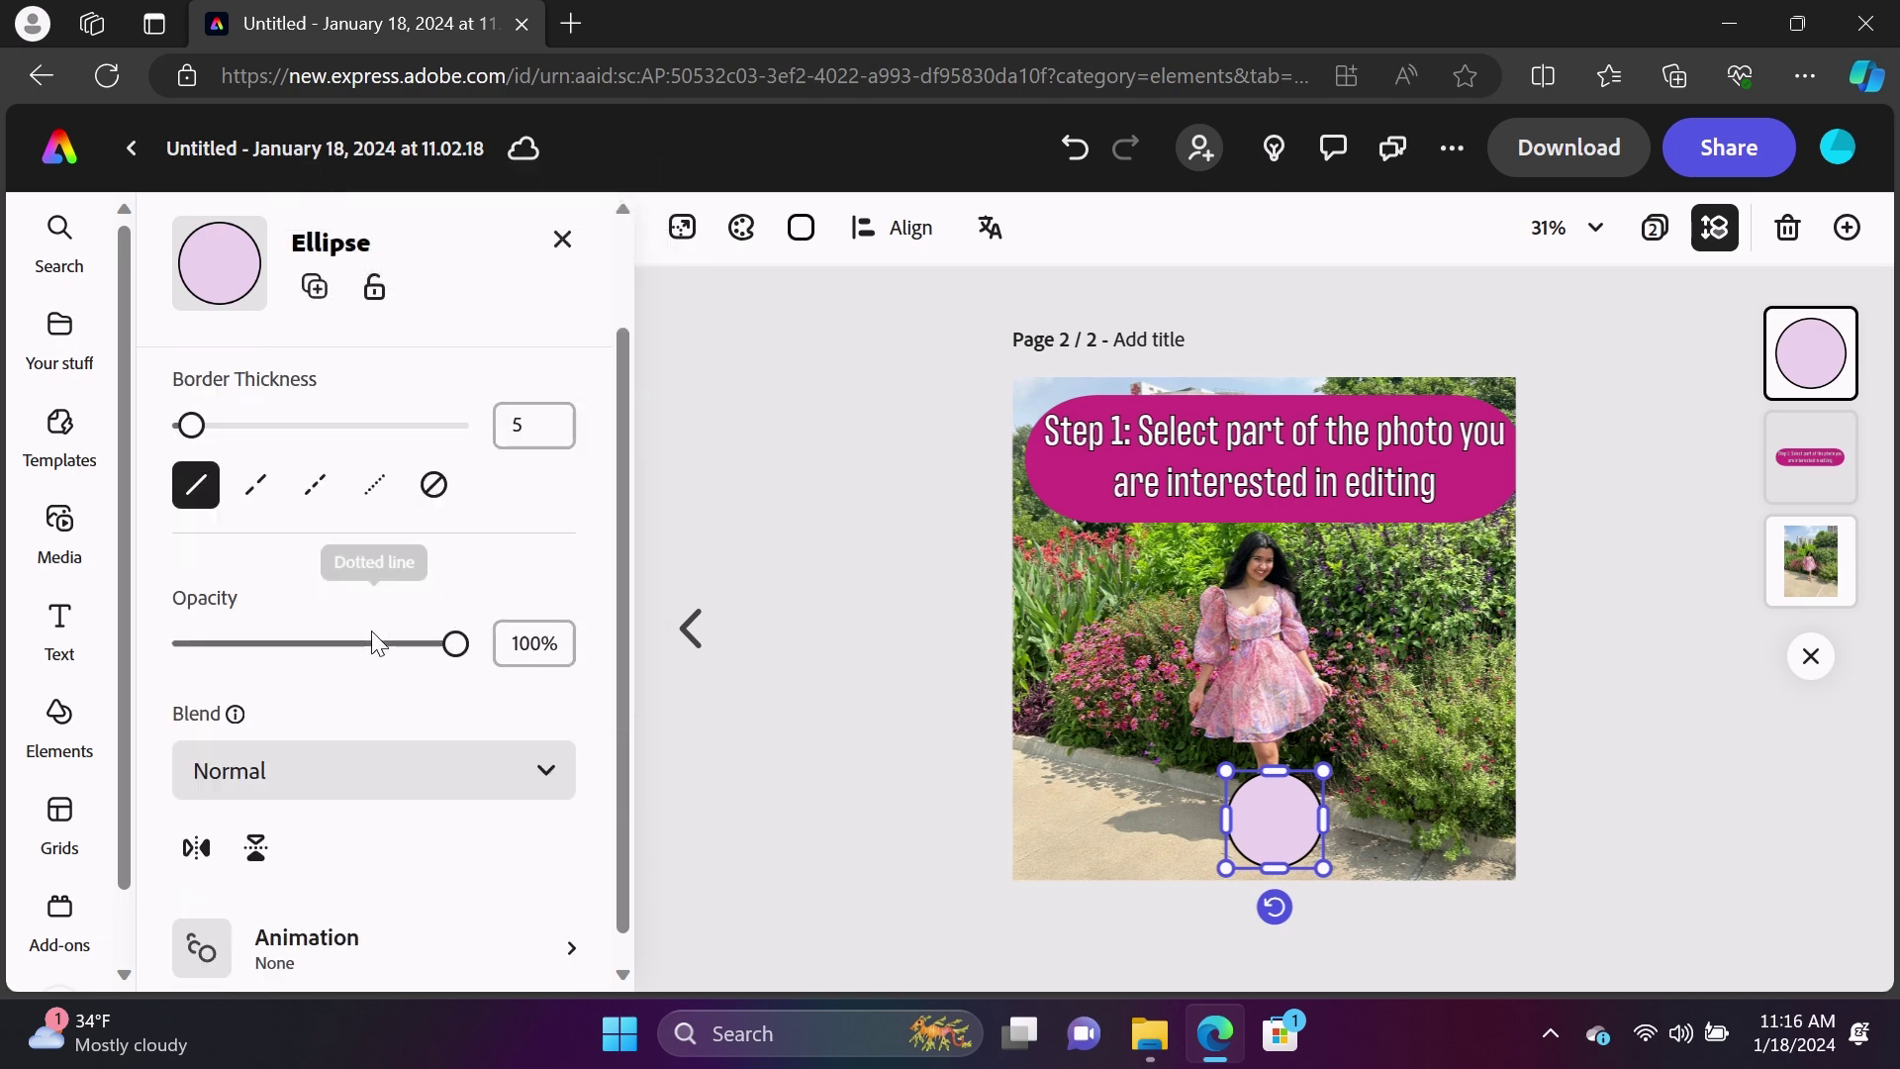
drag(459, 613, 381, 612)
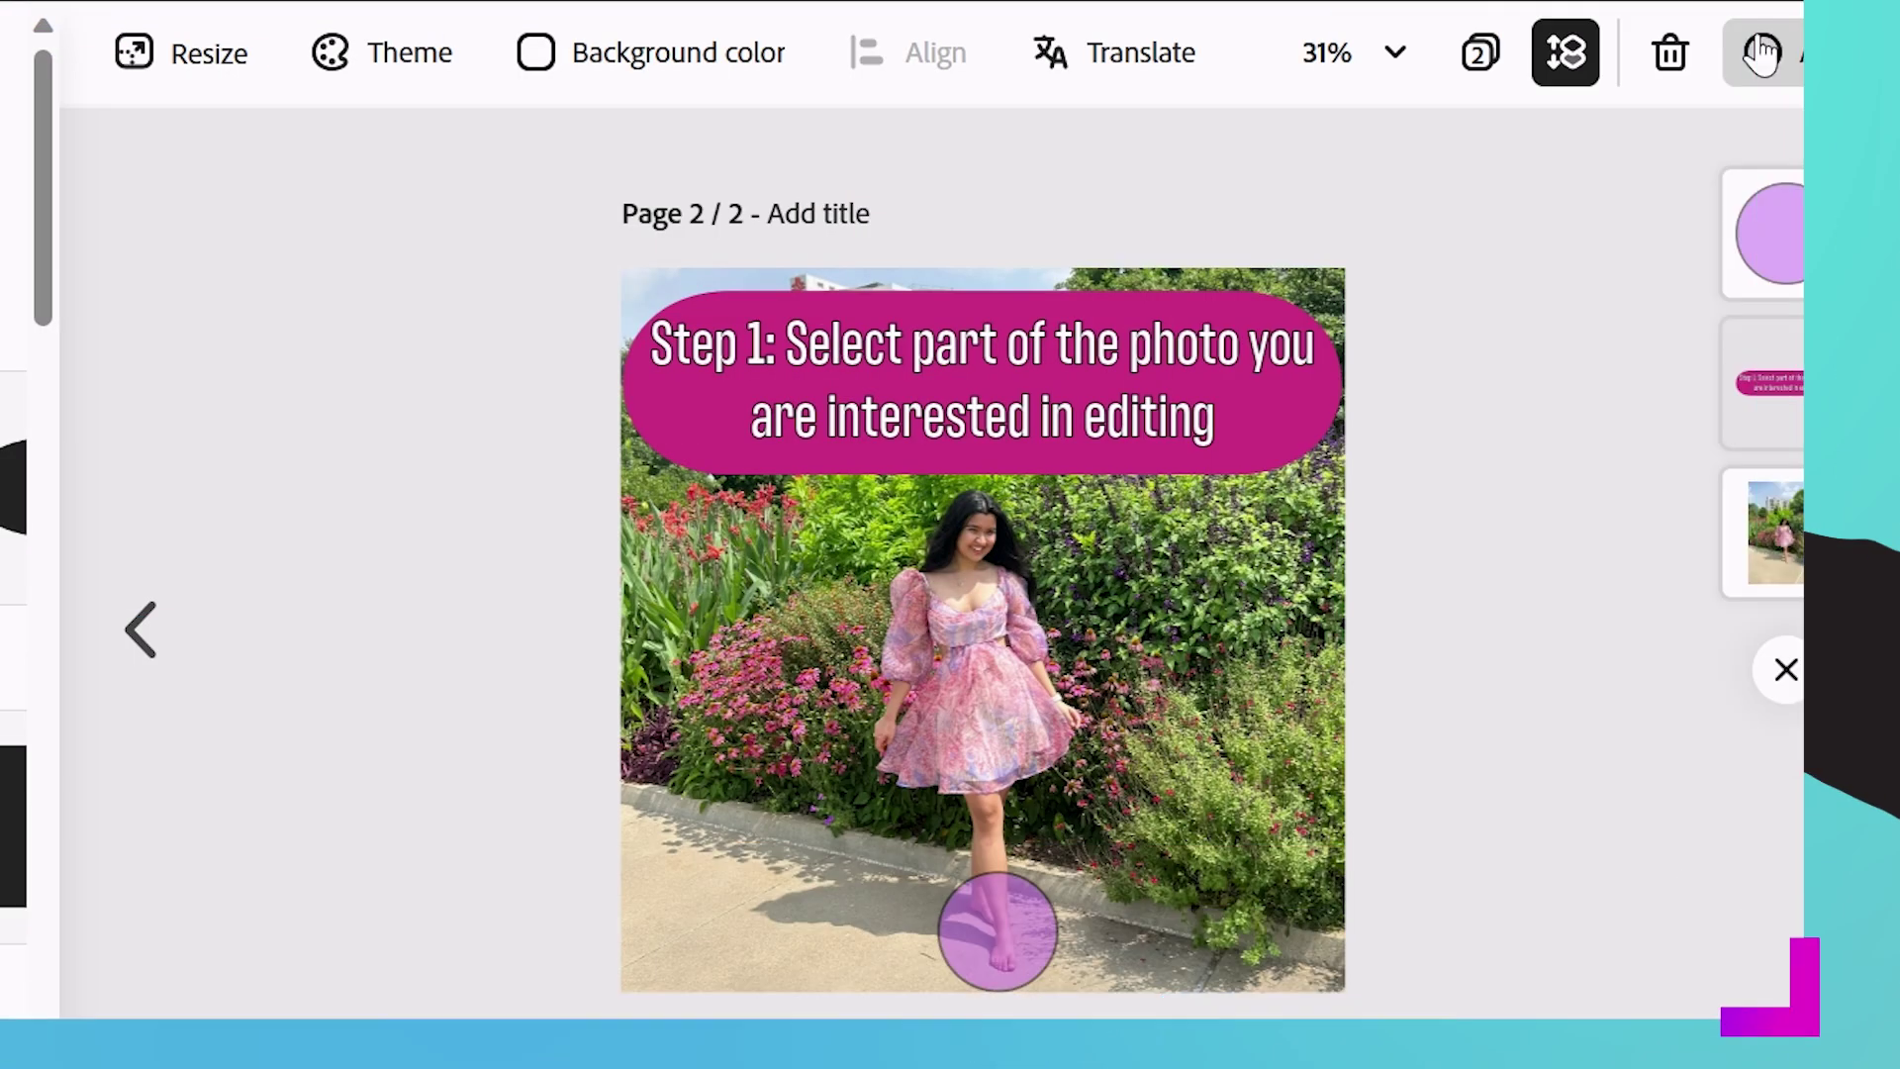
Step: Duplicate the Step 1 page as a new third page
click(1847, 228)
click(1718, 356)
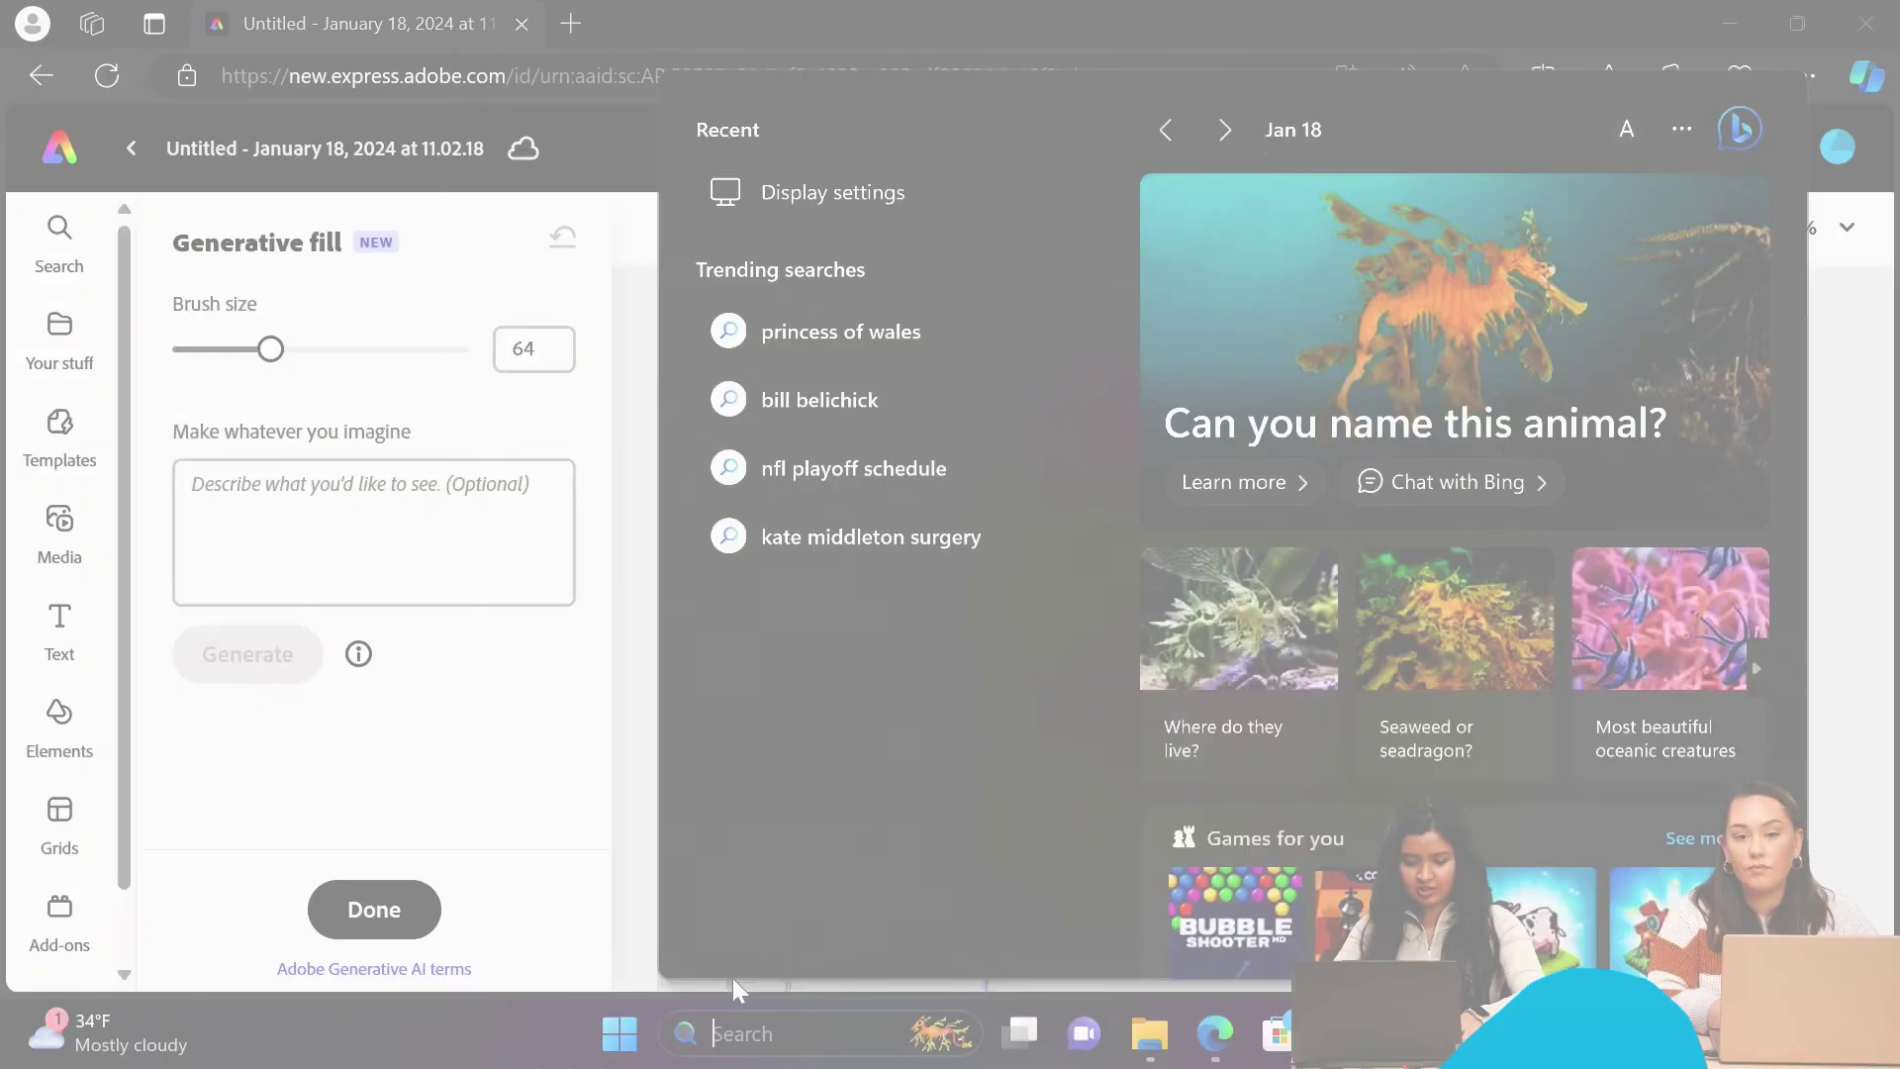
Step: Screenshot the 'Make whatever you imagine' prompt box with Snipping Tool and paste it onto page 3
text(snipping Tool)
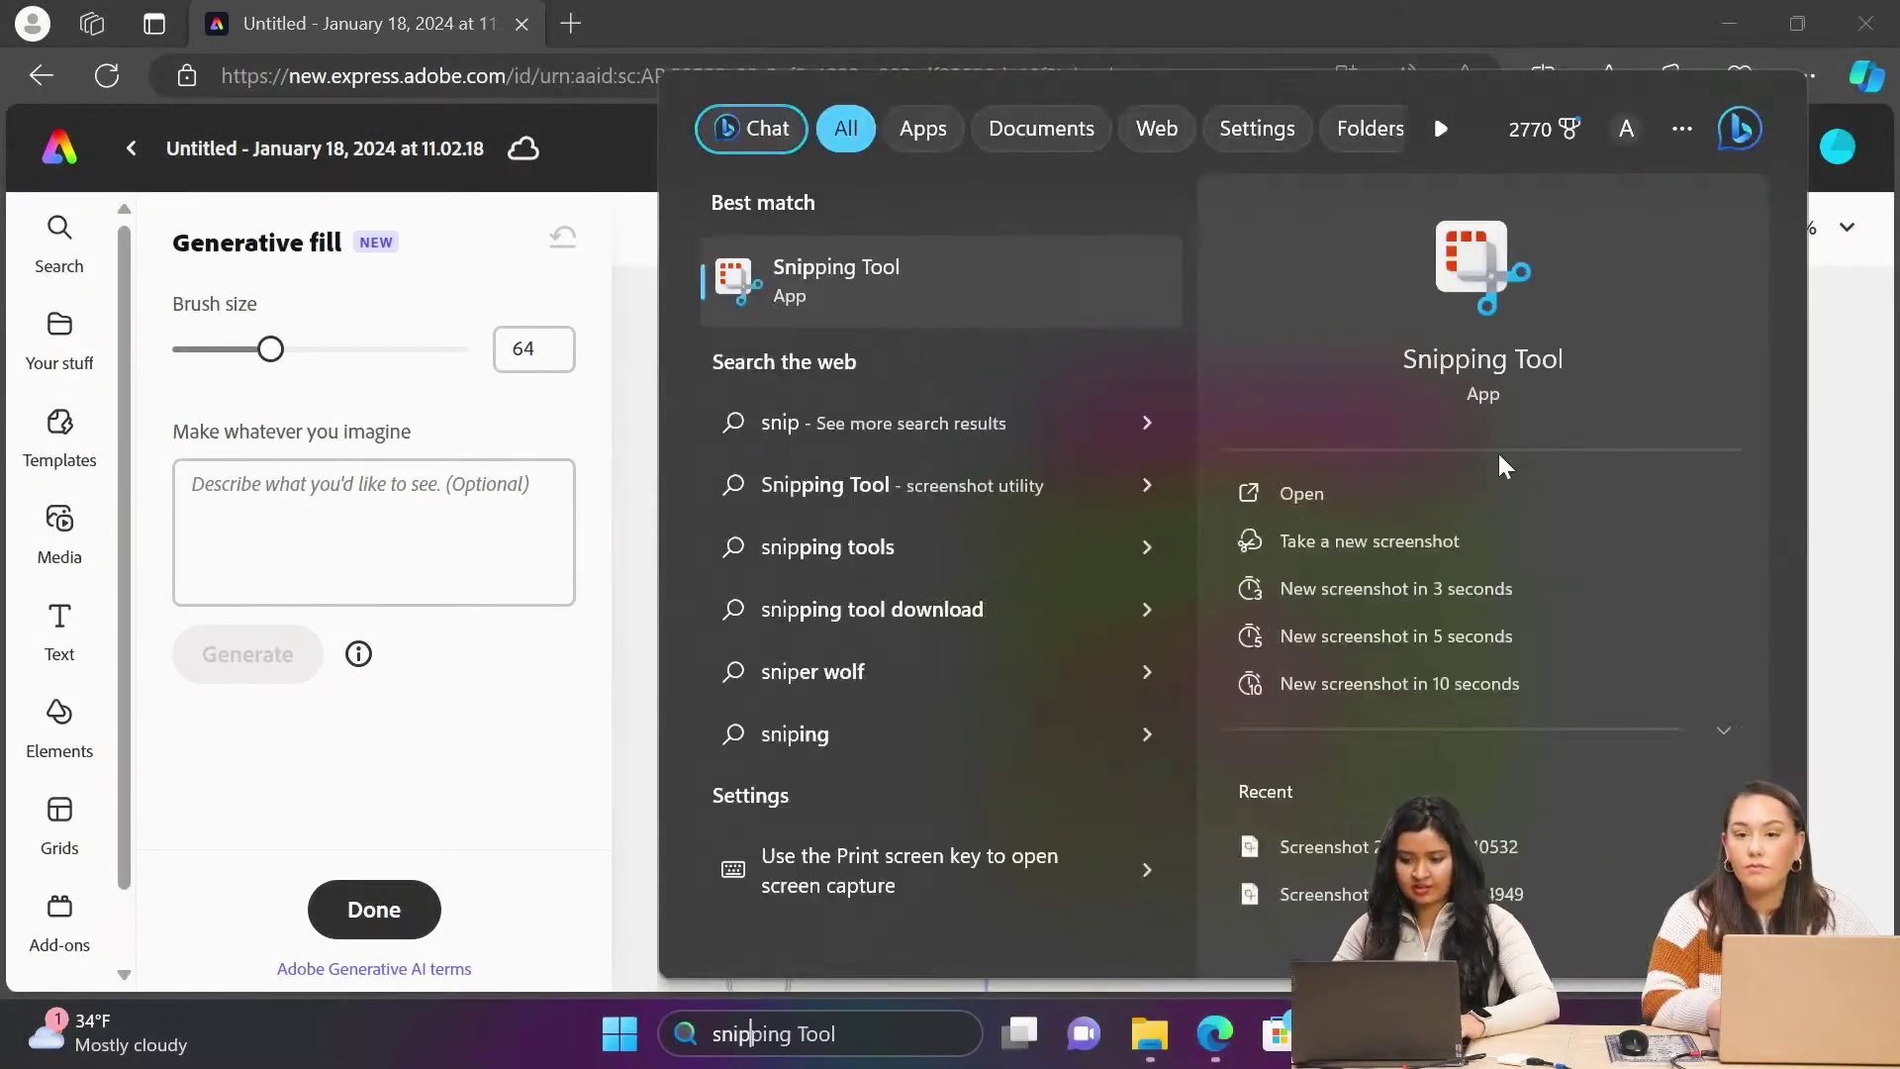
key(Return)
click(657, 423)
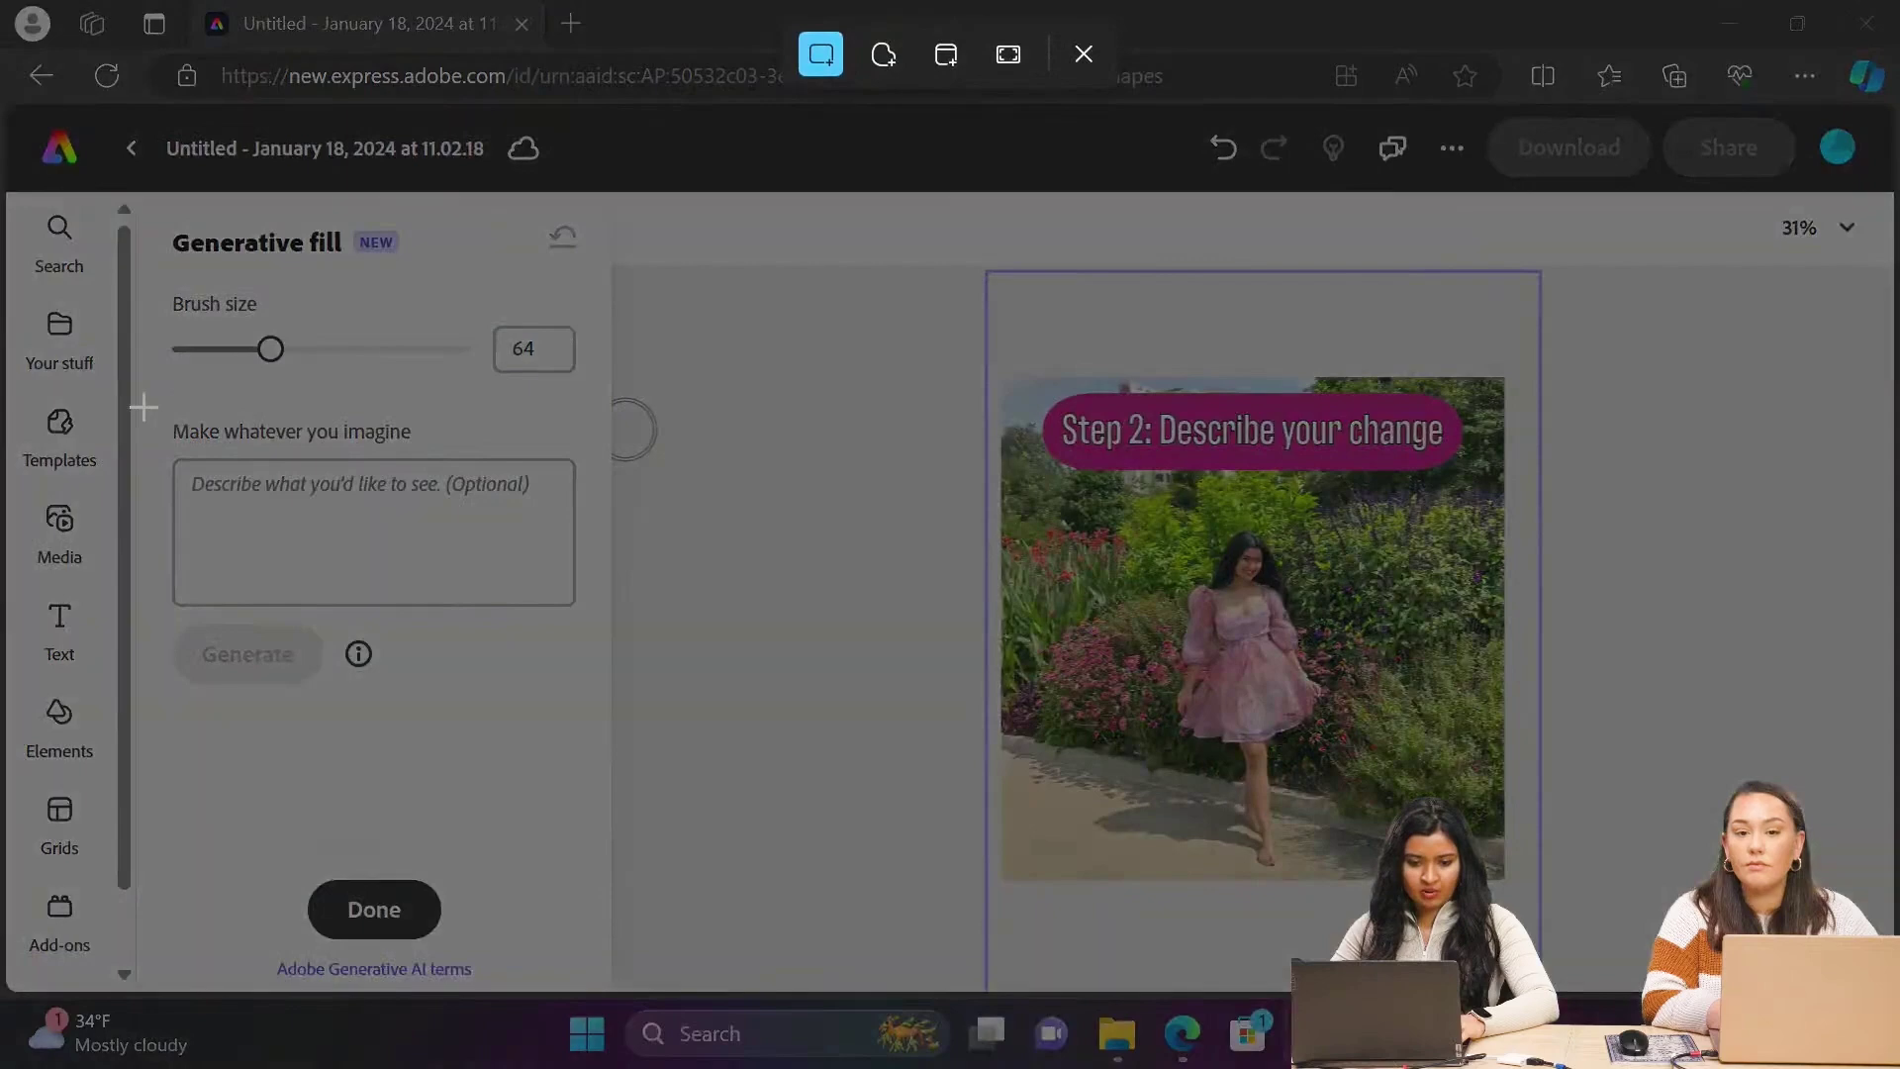
drag(221, 453, 604, 621)
click(1572, 364)
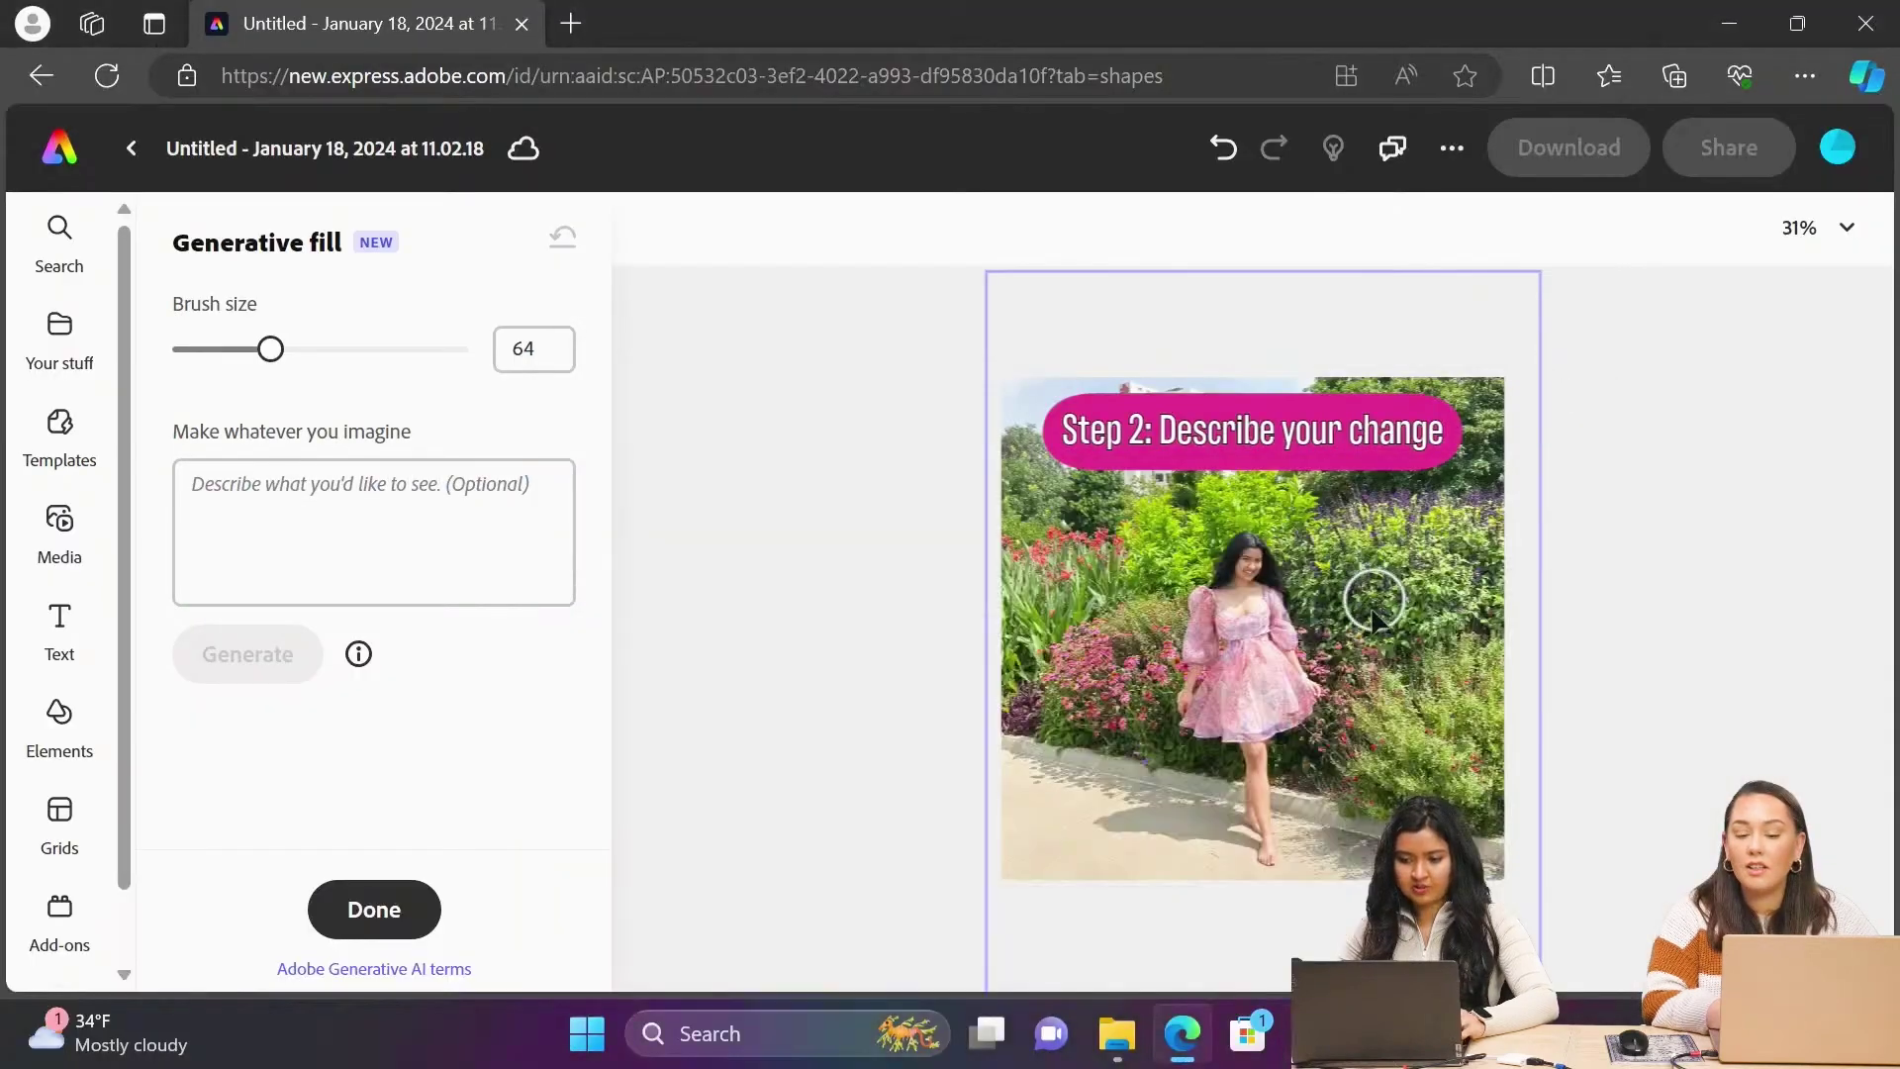
key(ctrl+v)
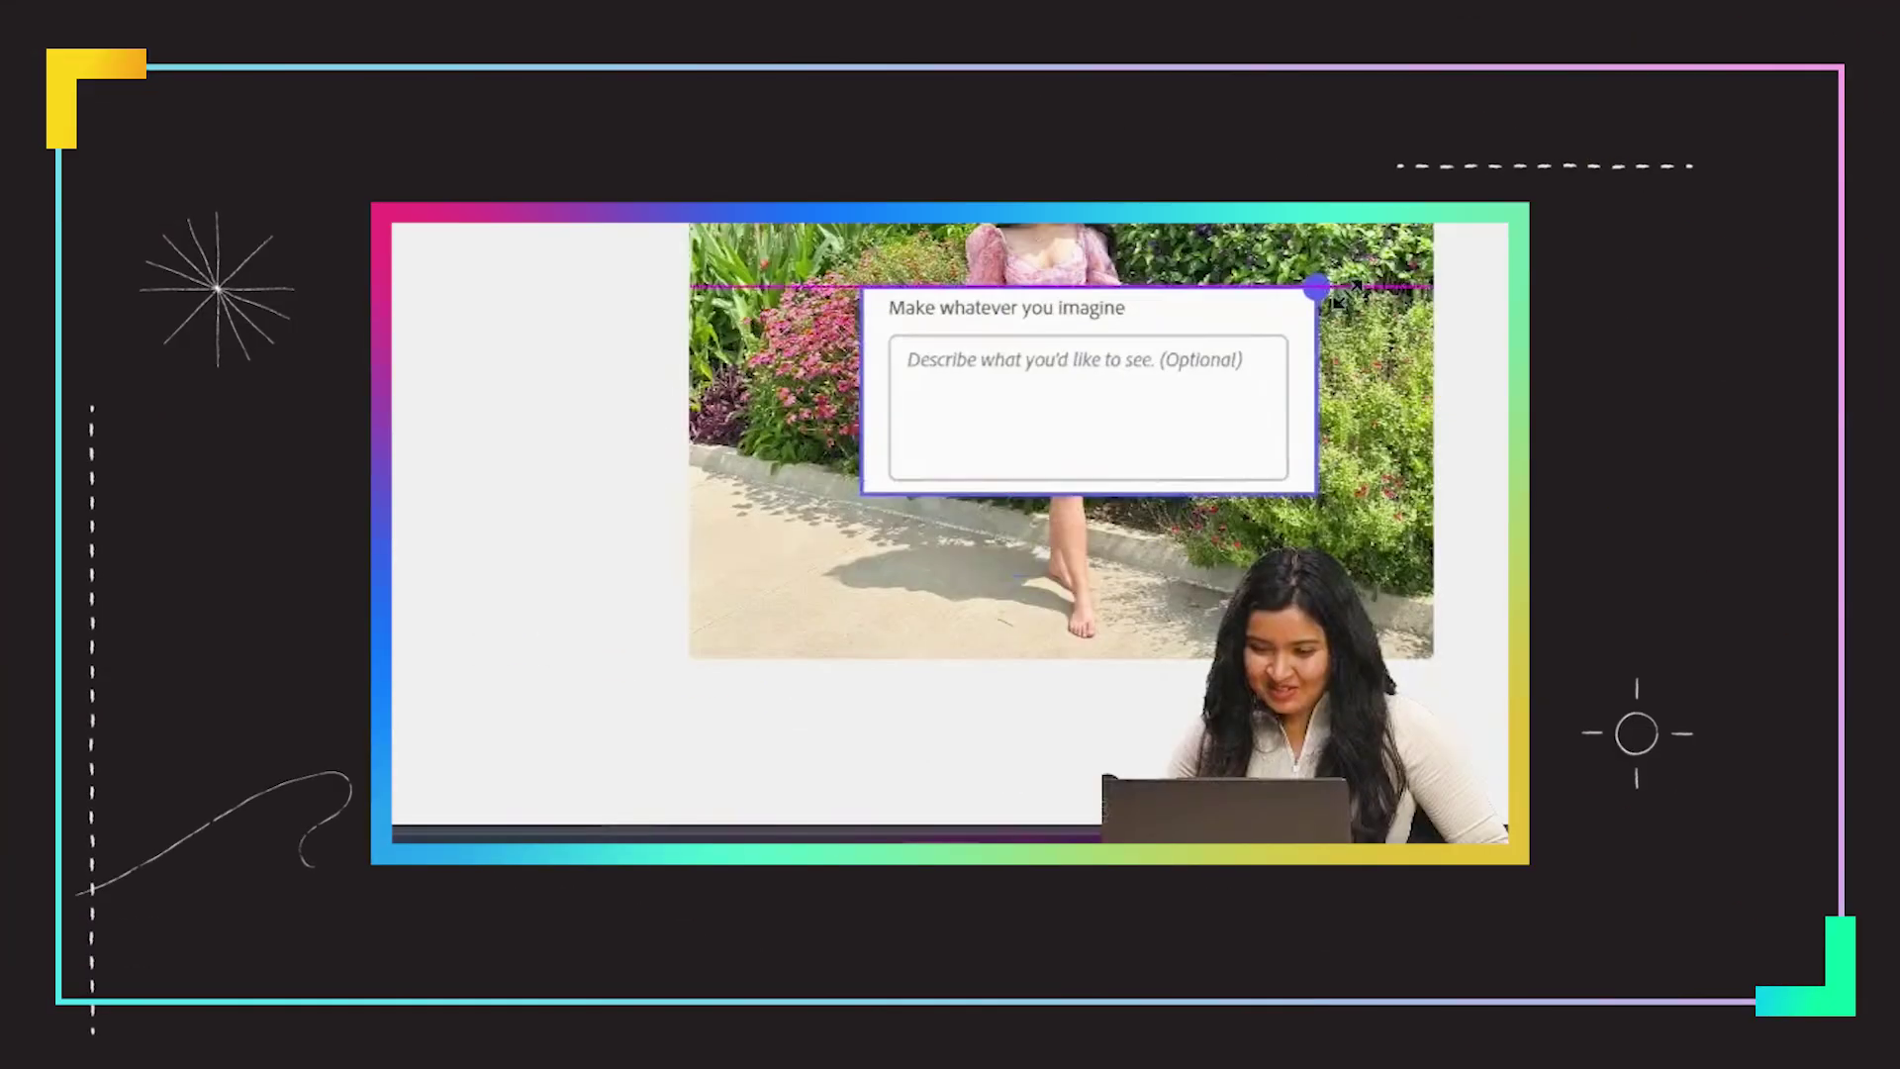
Step: Move the prompt box low on the Step 2 photo and layer a black rectangle behind it
click(1067, 611)
drag(1257, 336, 1192, 389)
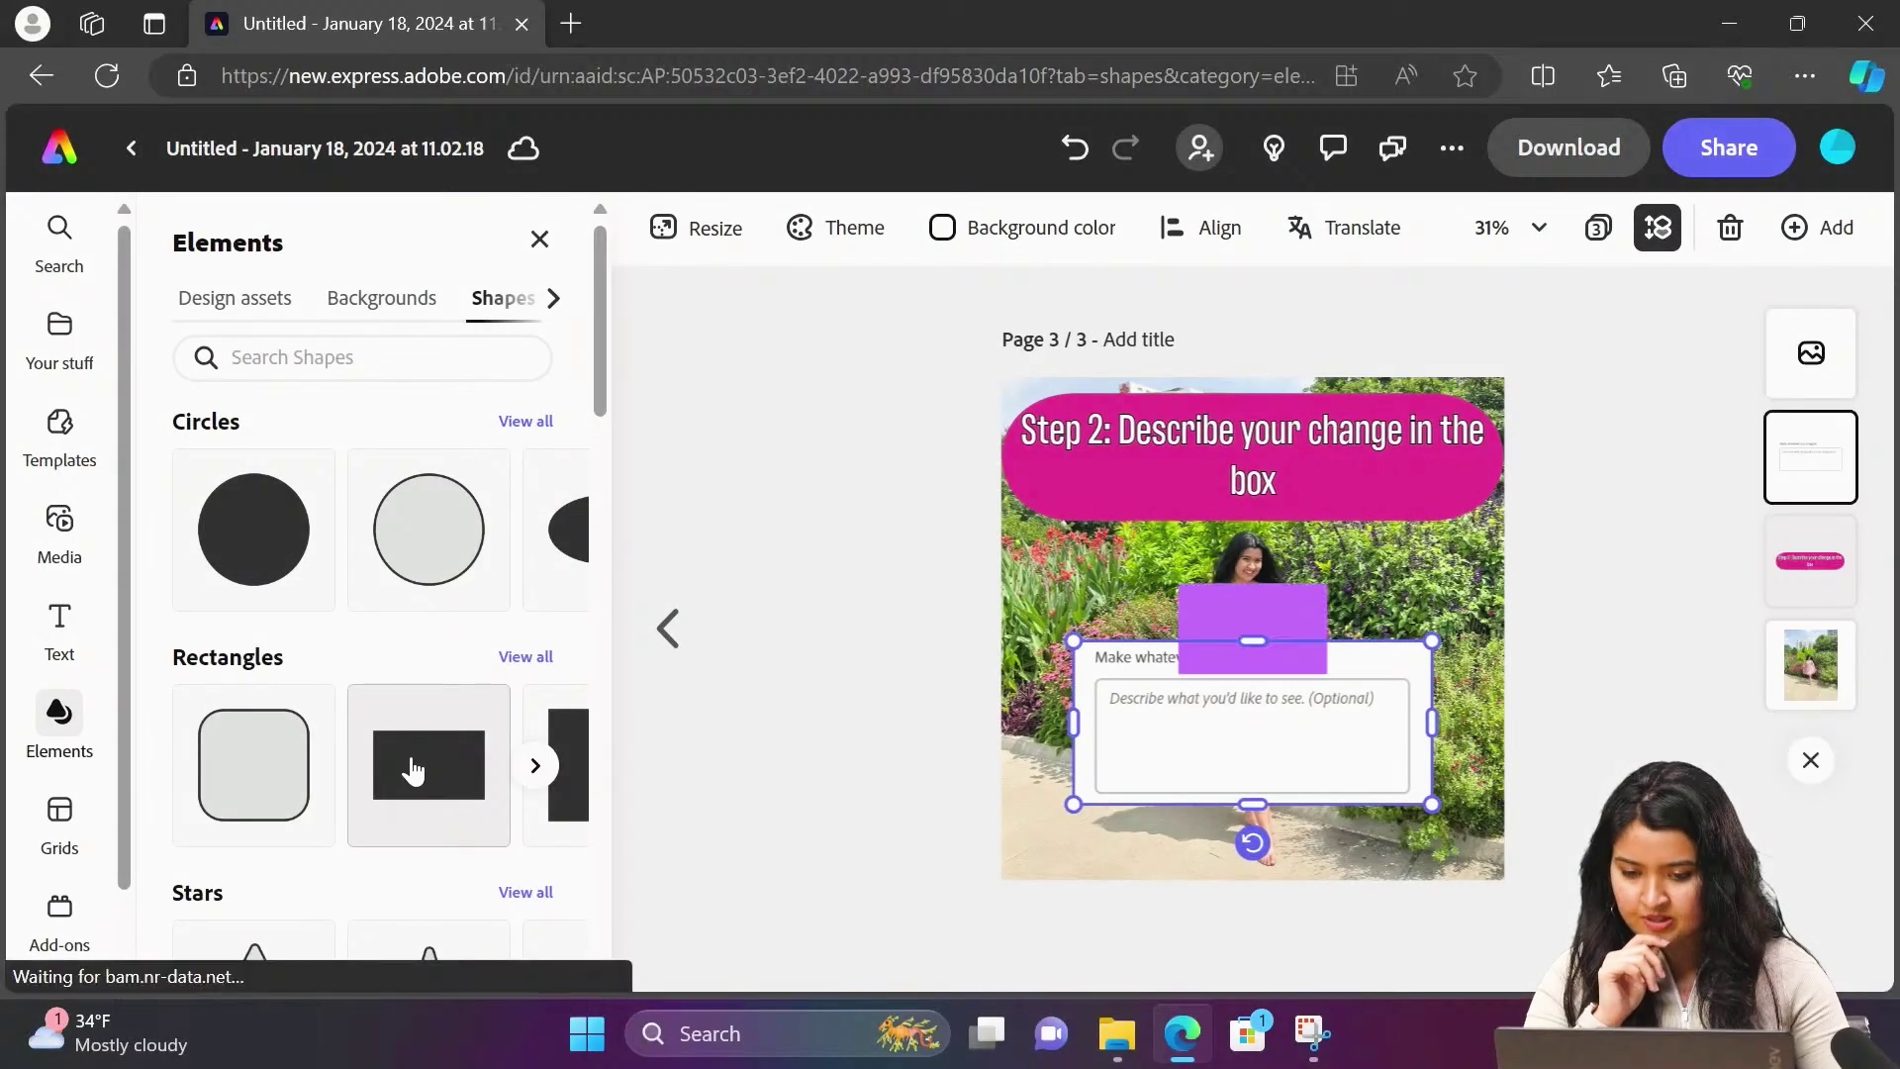
click(183, 440)
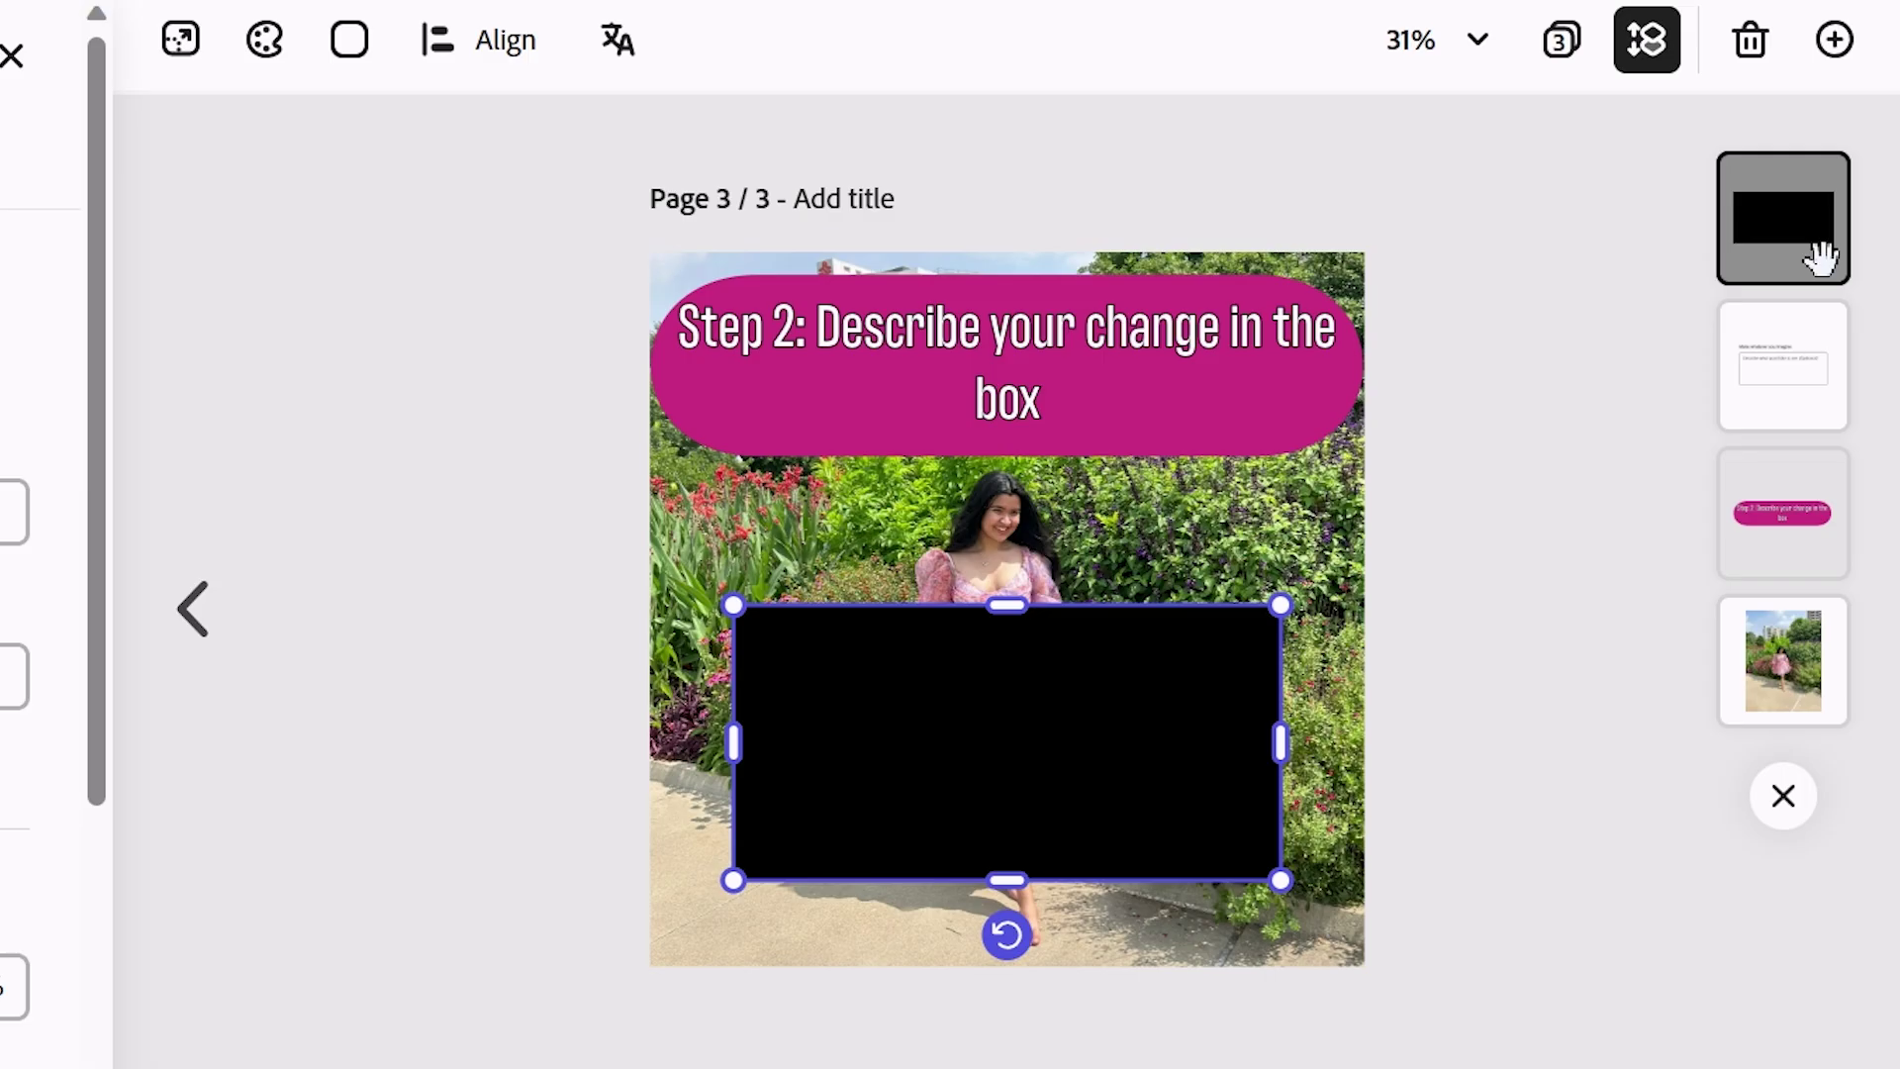
drag(1833, 373, 1844, 491)
drag(1831, 414, 1862, 464)
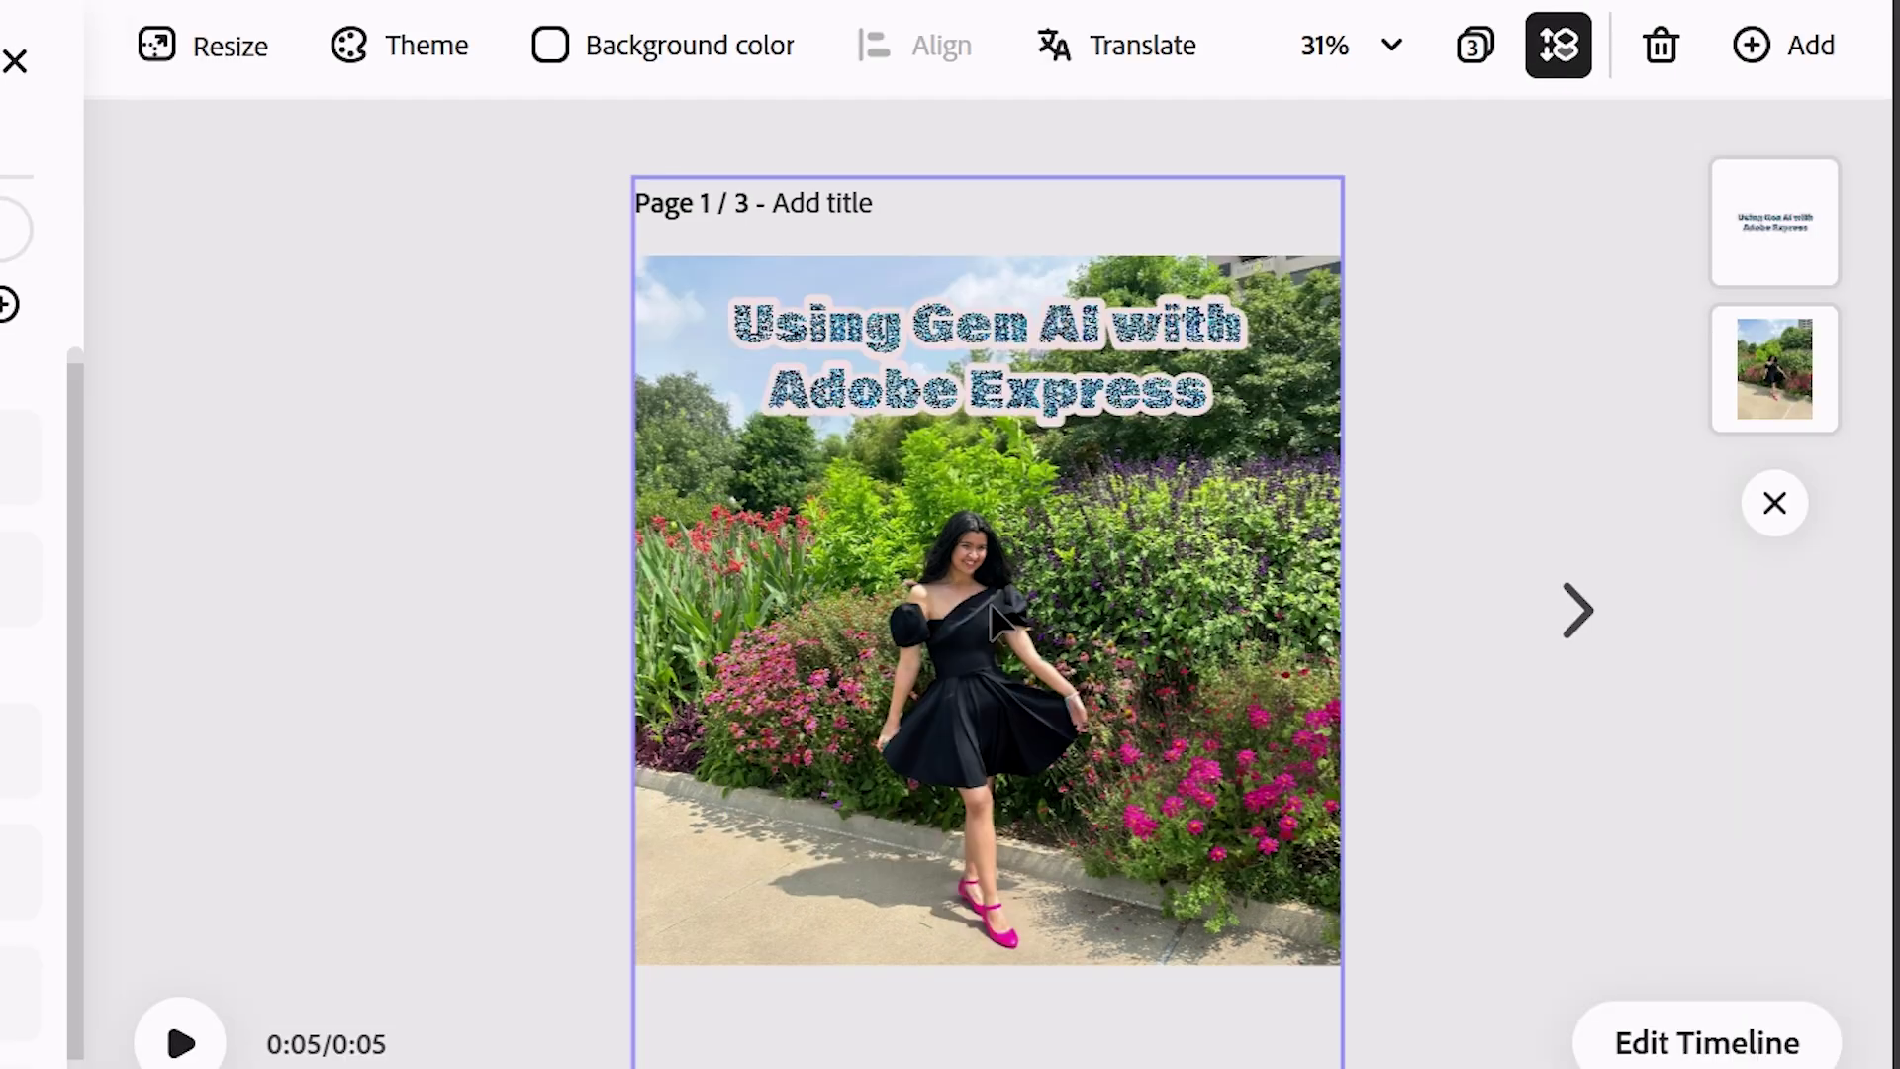
Step: Duplicate the black-dress cover page as a new fourth page
click(1107, 523)
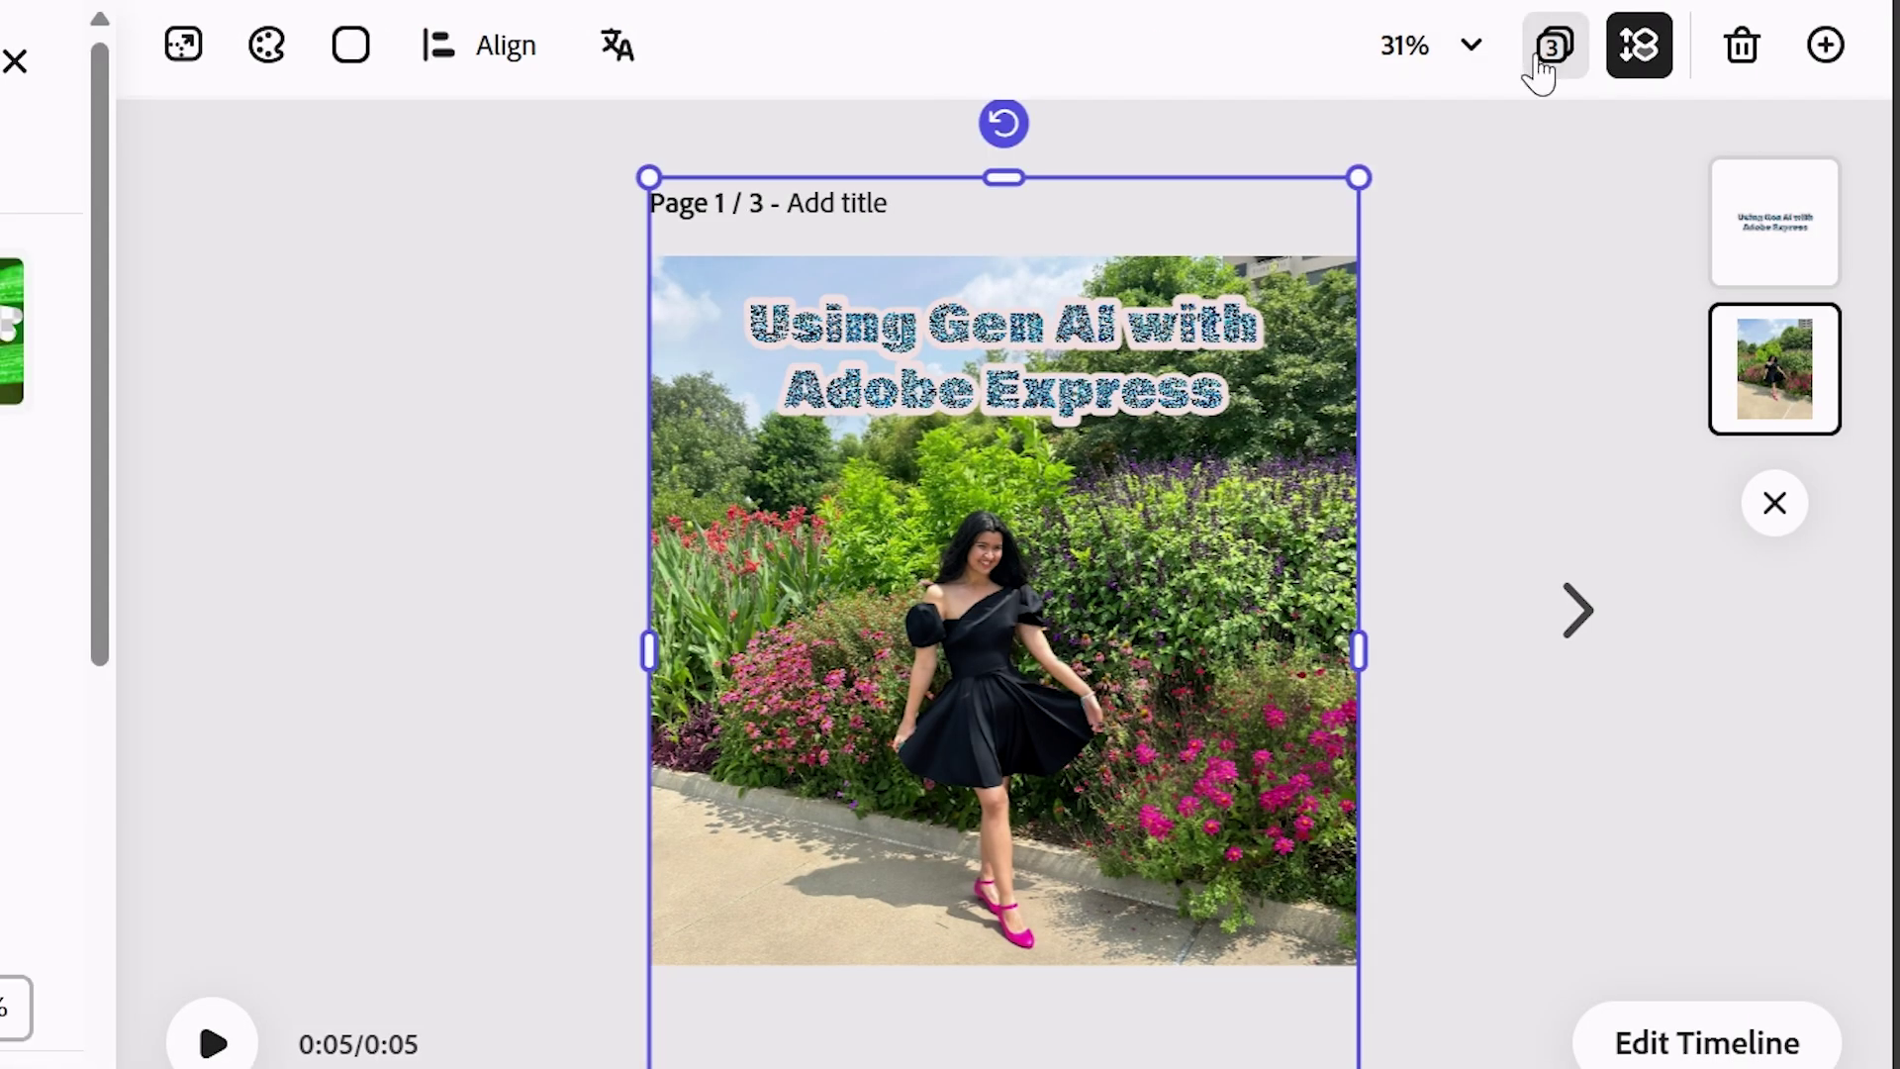
click(1824, 47)
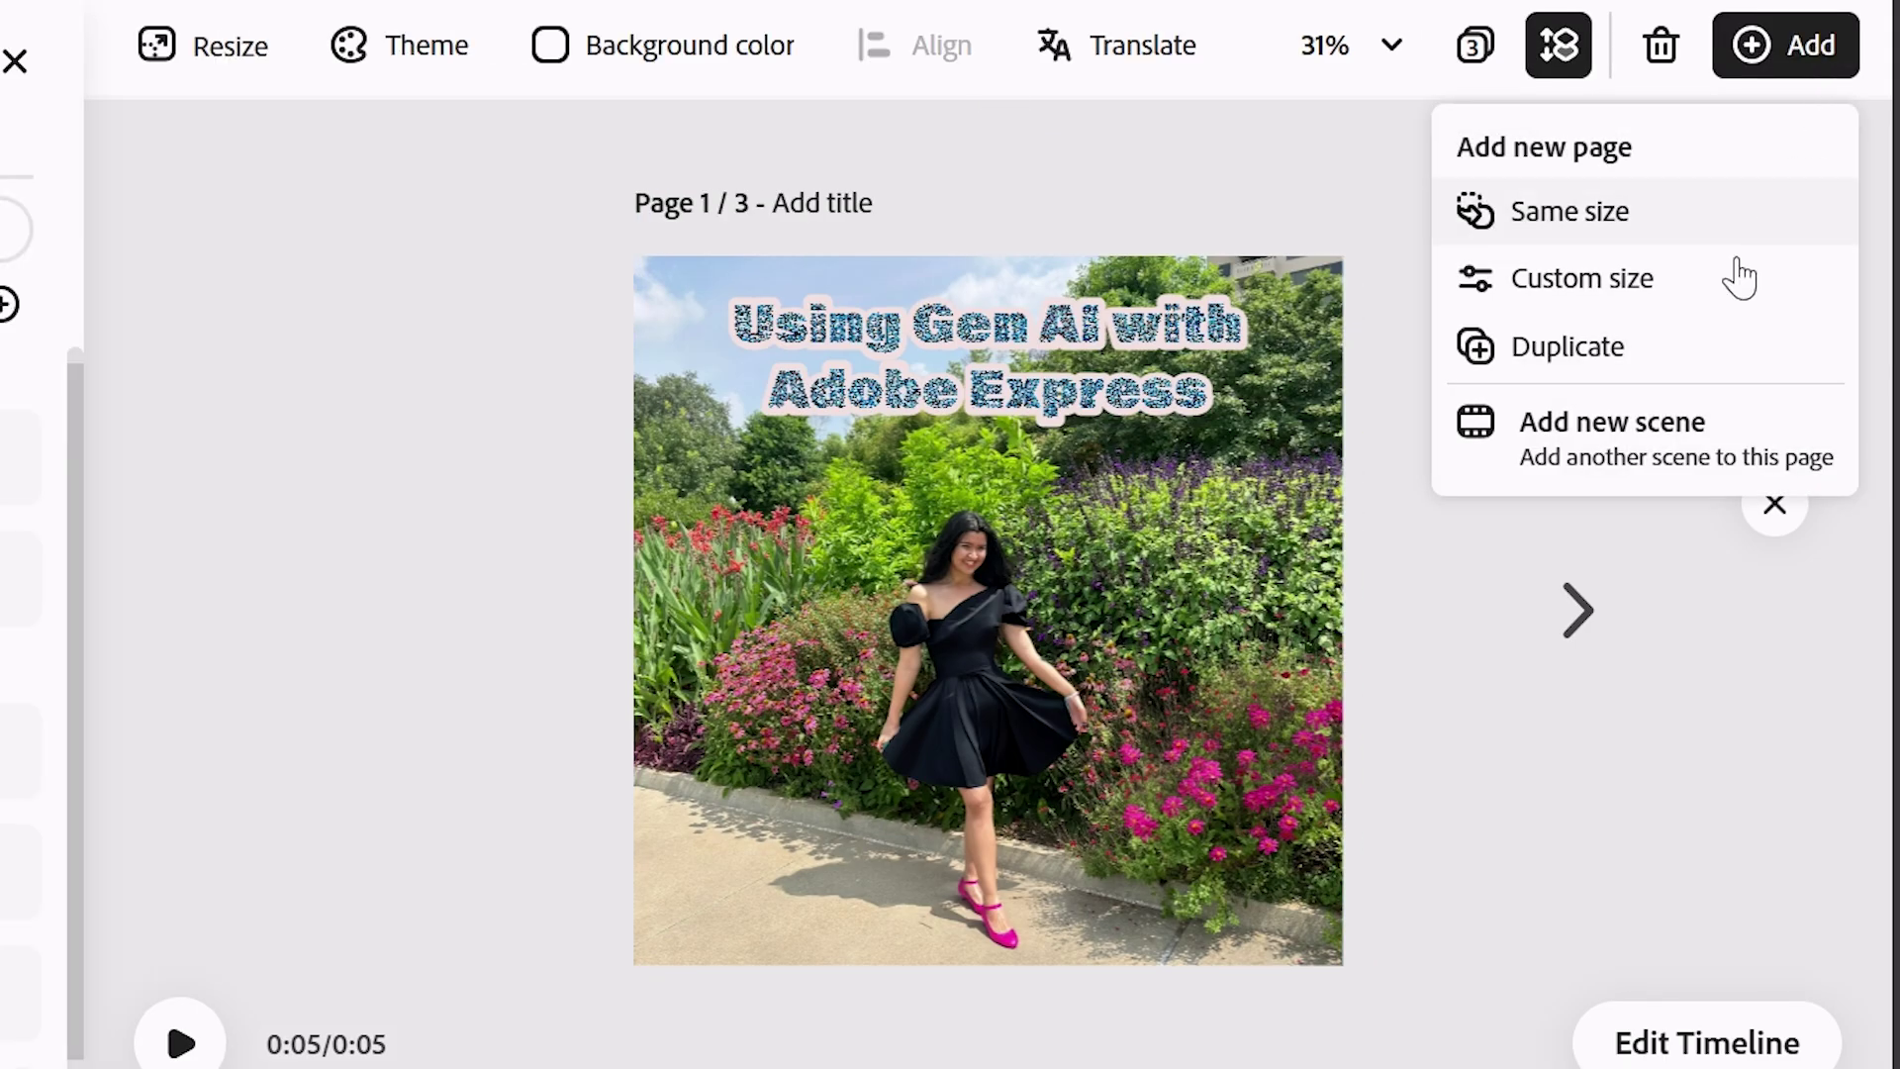
click(1629, 350)
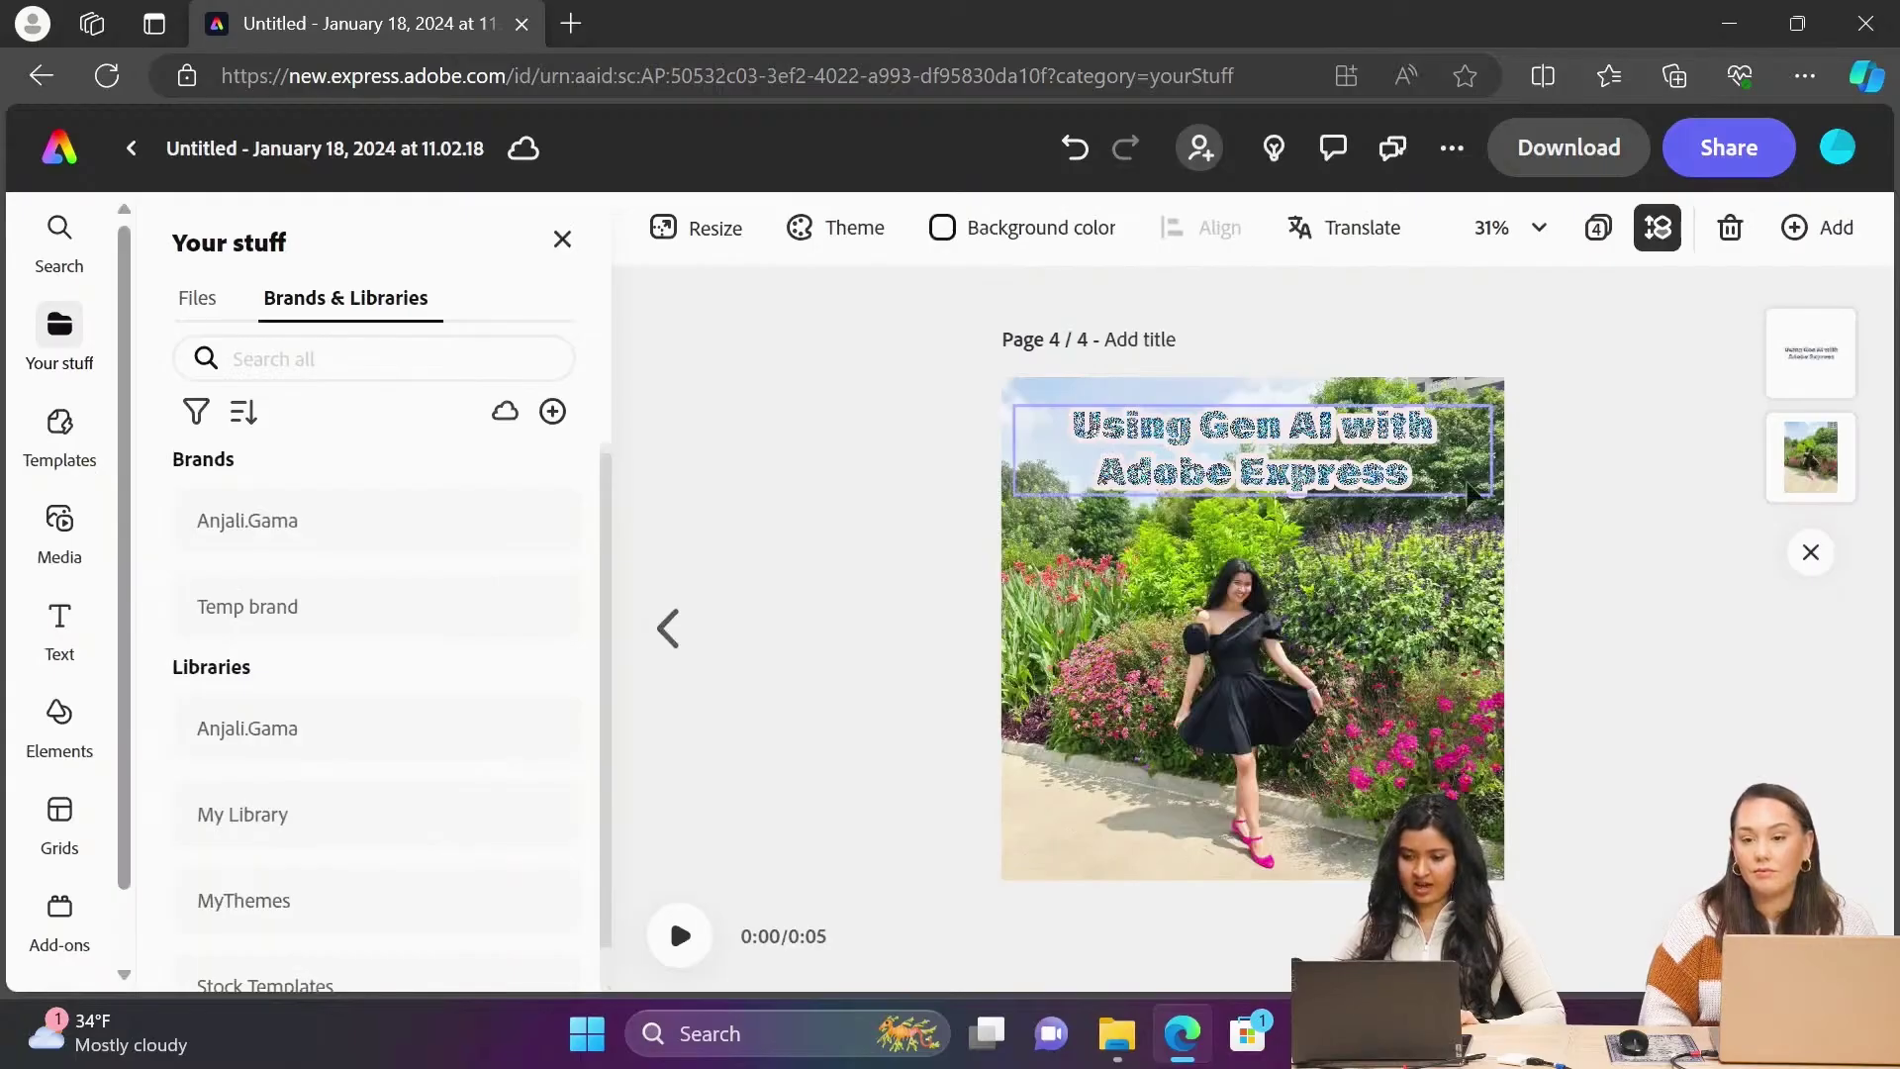
Step: Copy the Step 2 caption from page 3 and go to page 4
click(668, 627)
click(1380, 431)
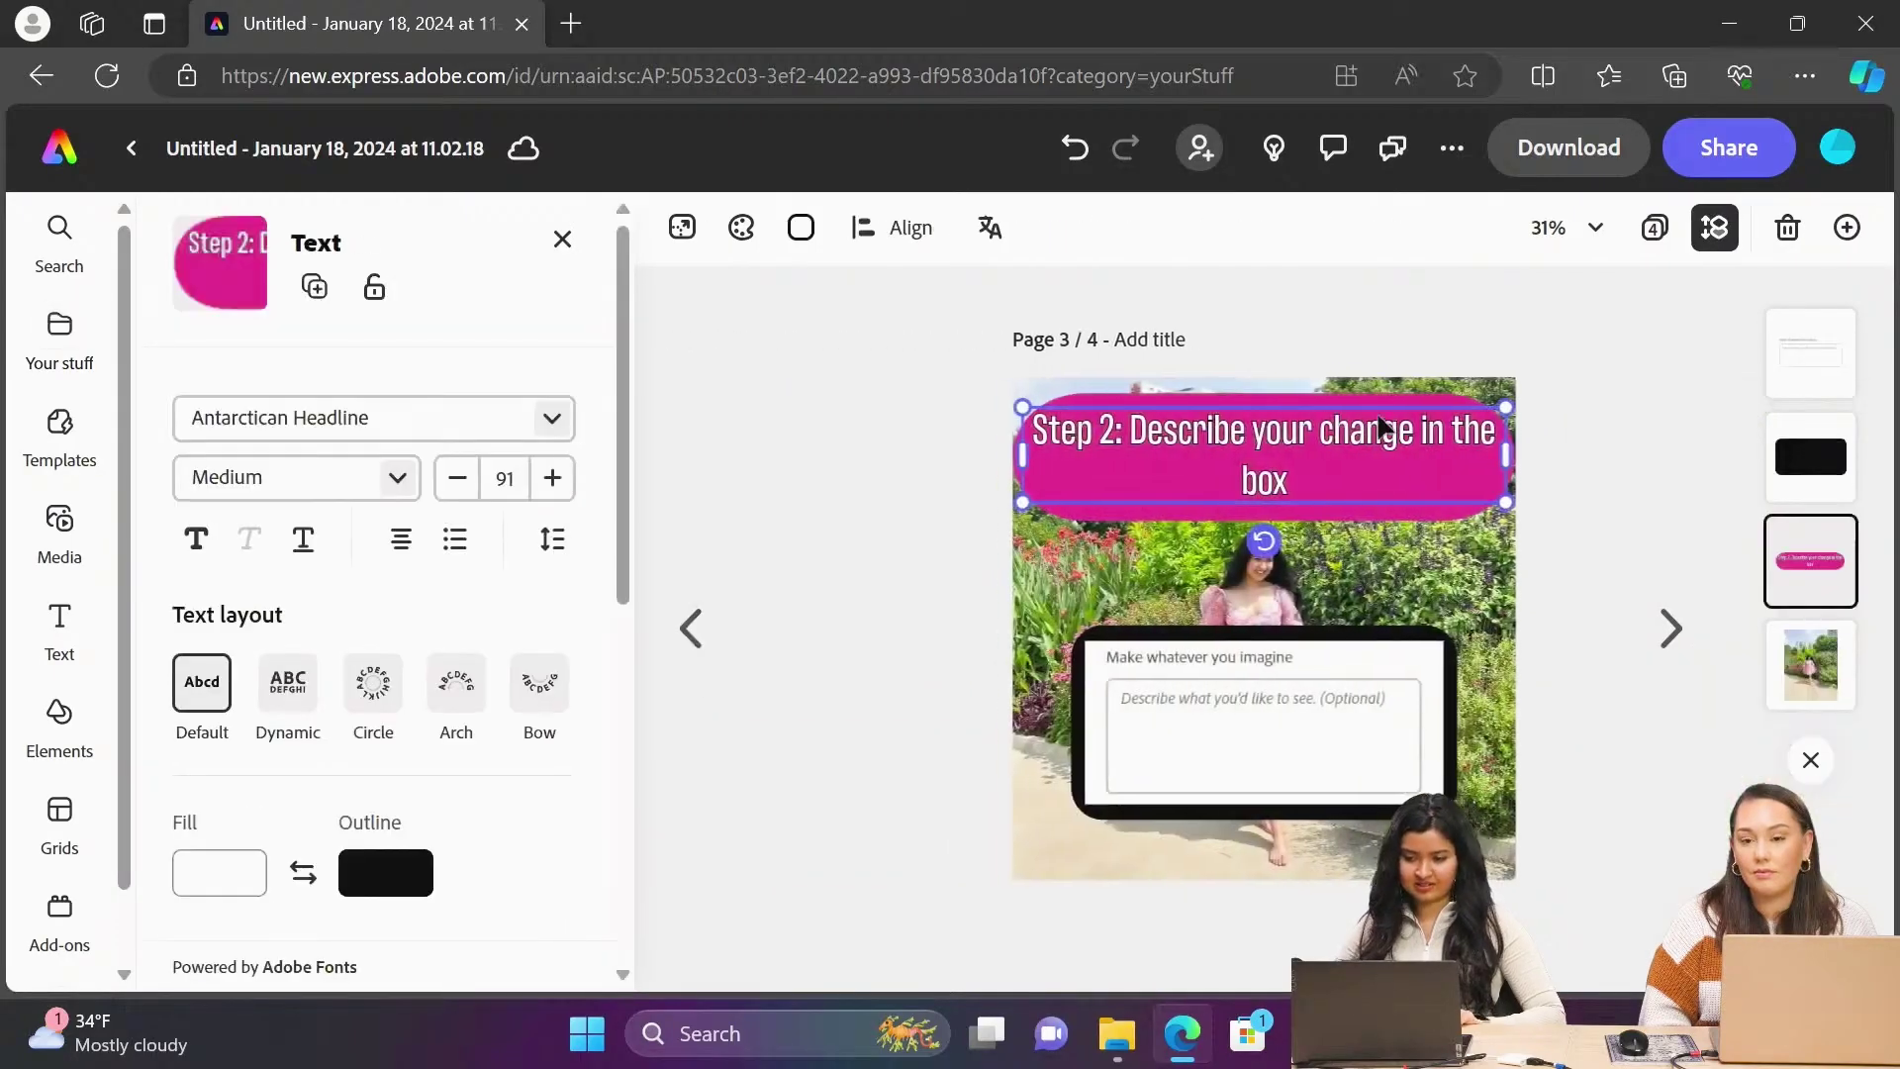
click(1707, 649)
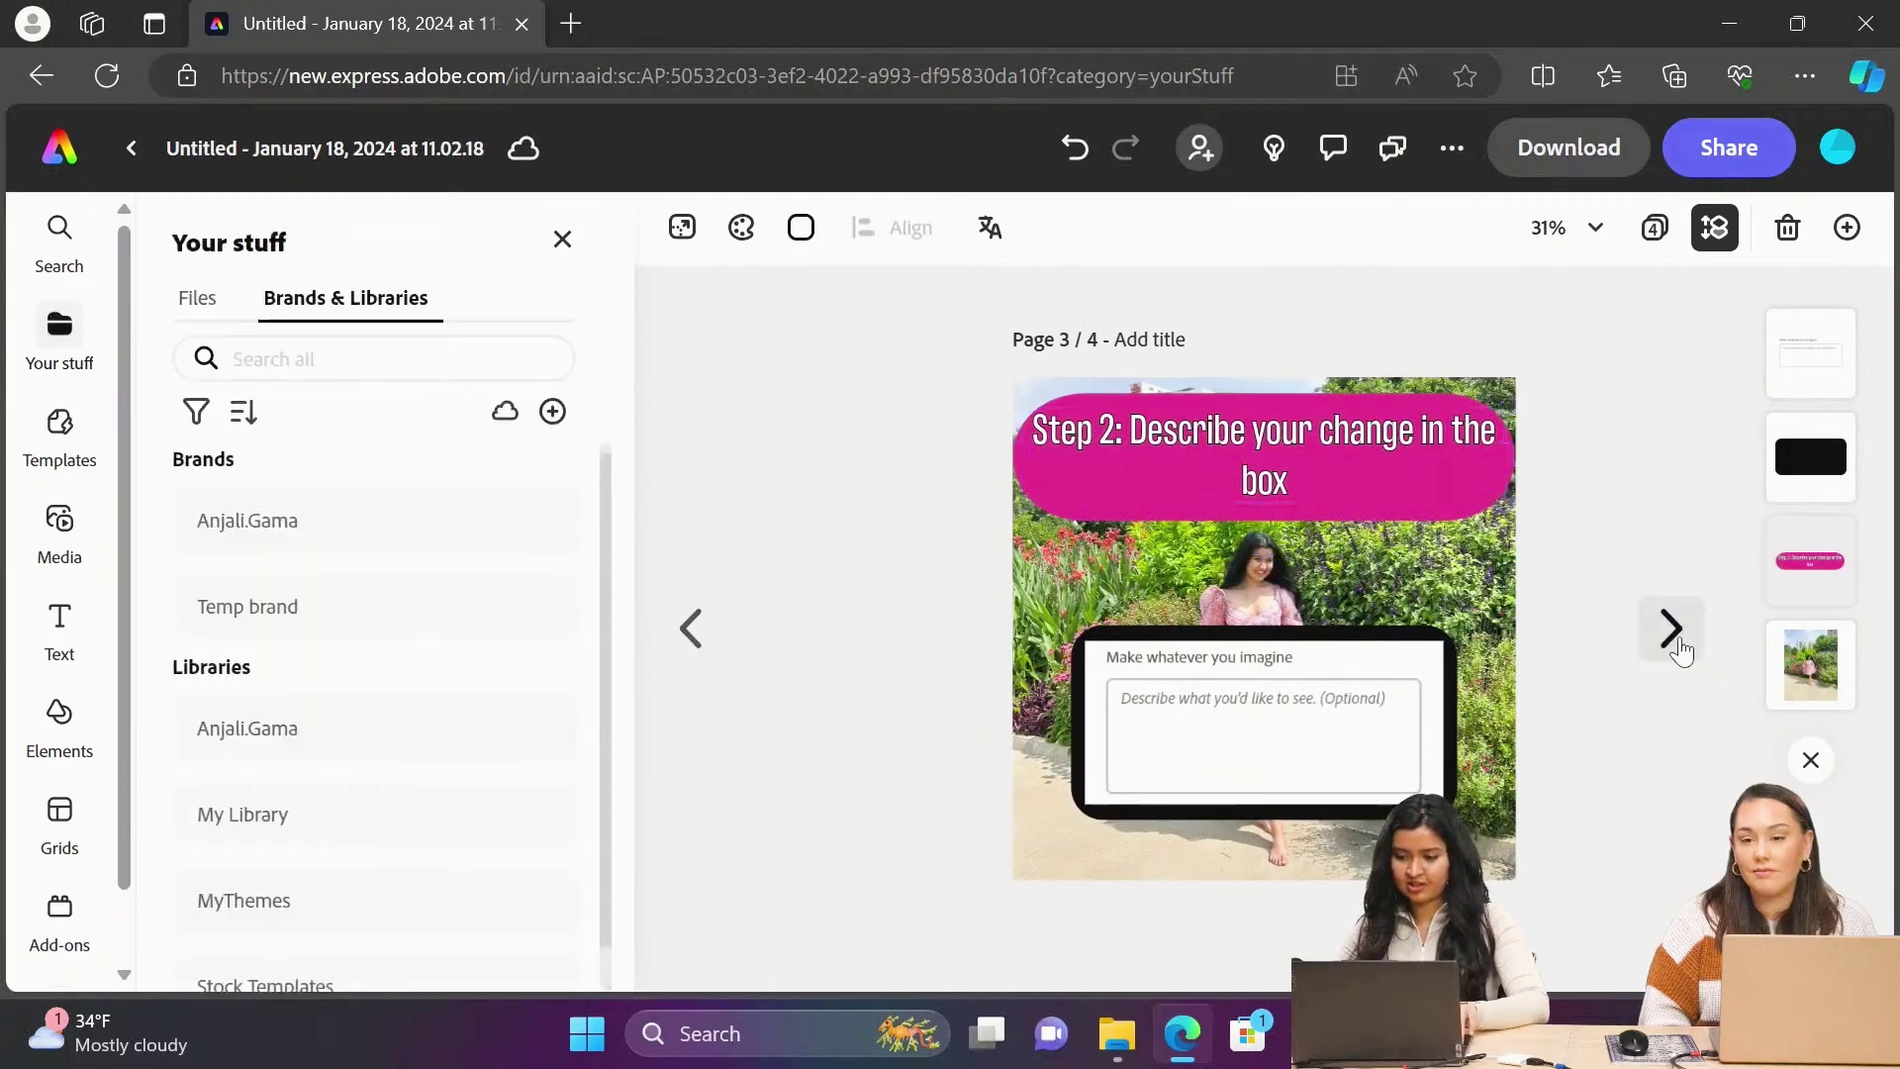
click(1673, 629)
Step: Paste the caption on page 4 and reword it to 'Step 3: Watch the magic of GenA'
key(ctrl+v)
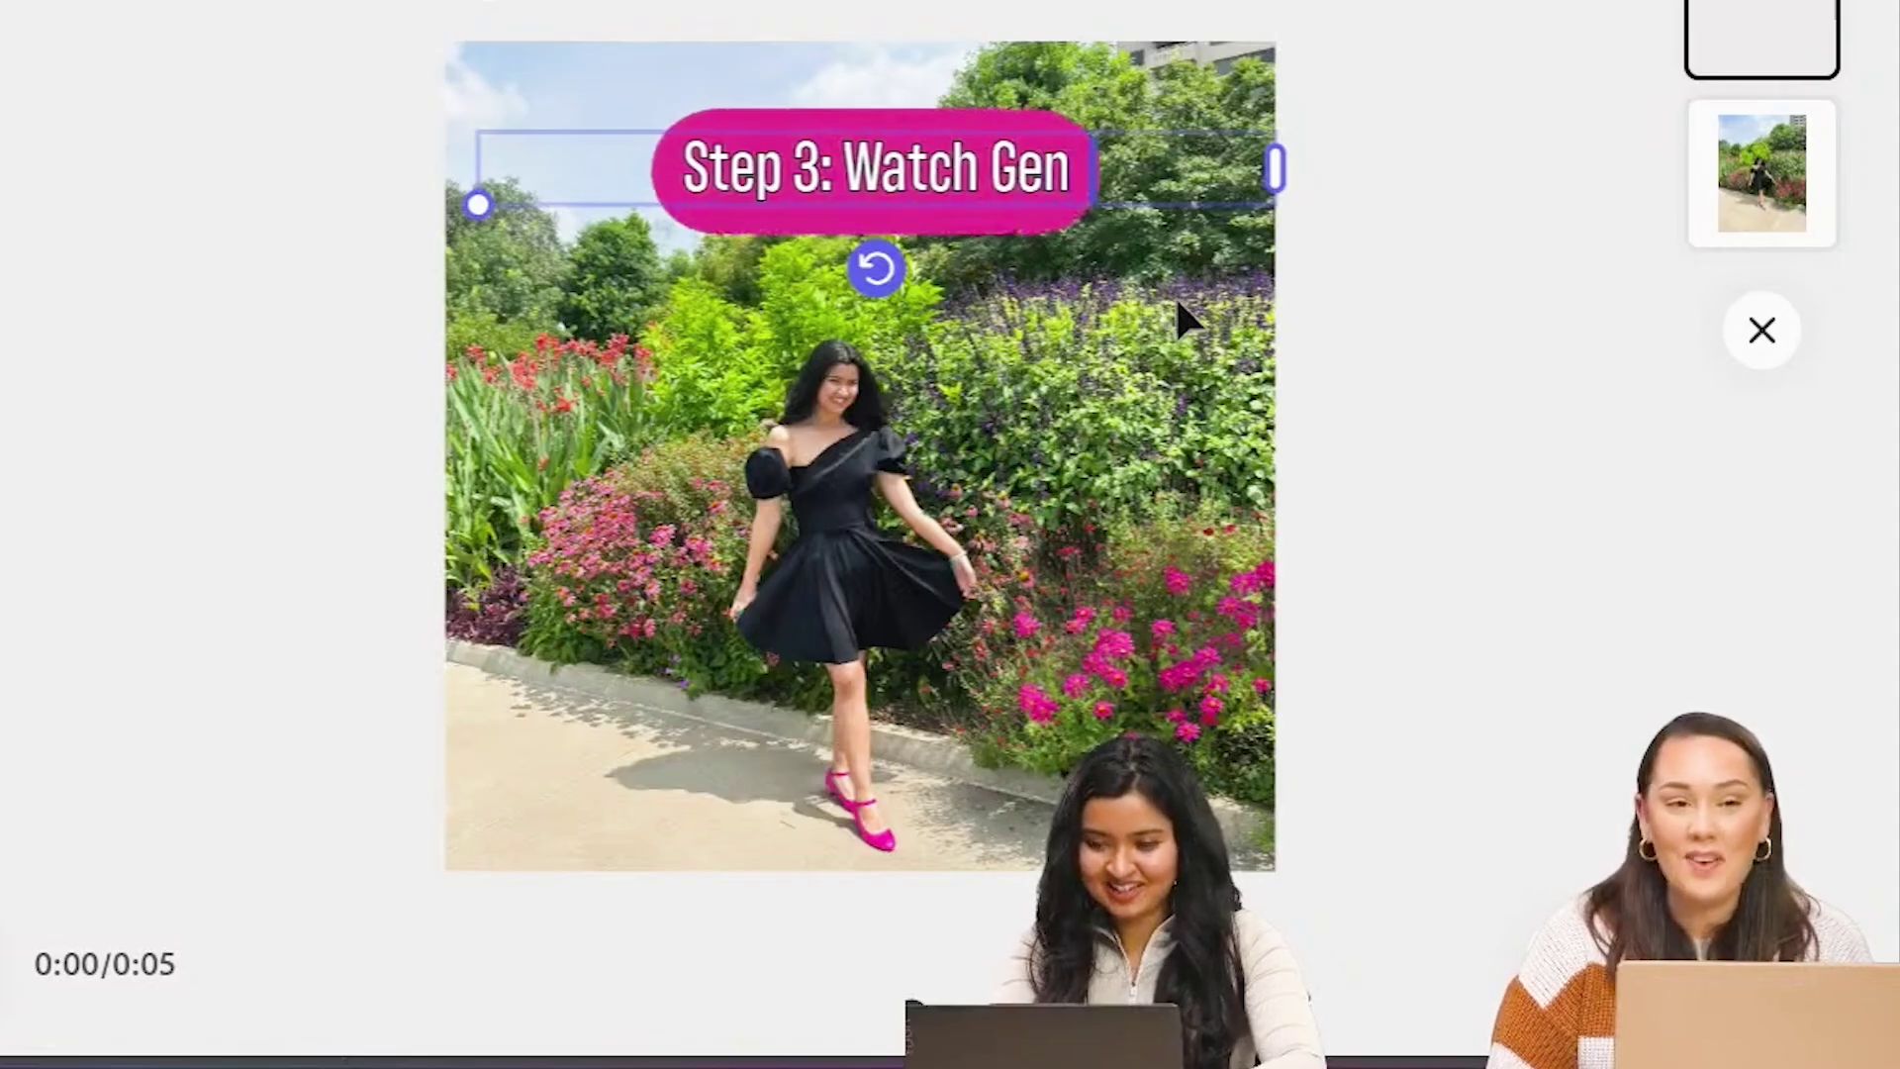
key(BackSpace)
key(BackSpace)
key(BackSpace)
key(BackSpace)
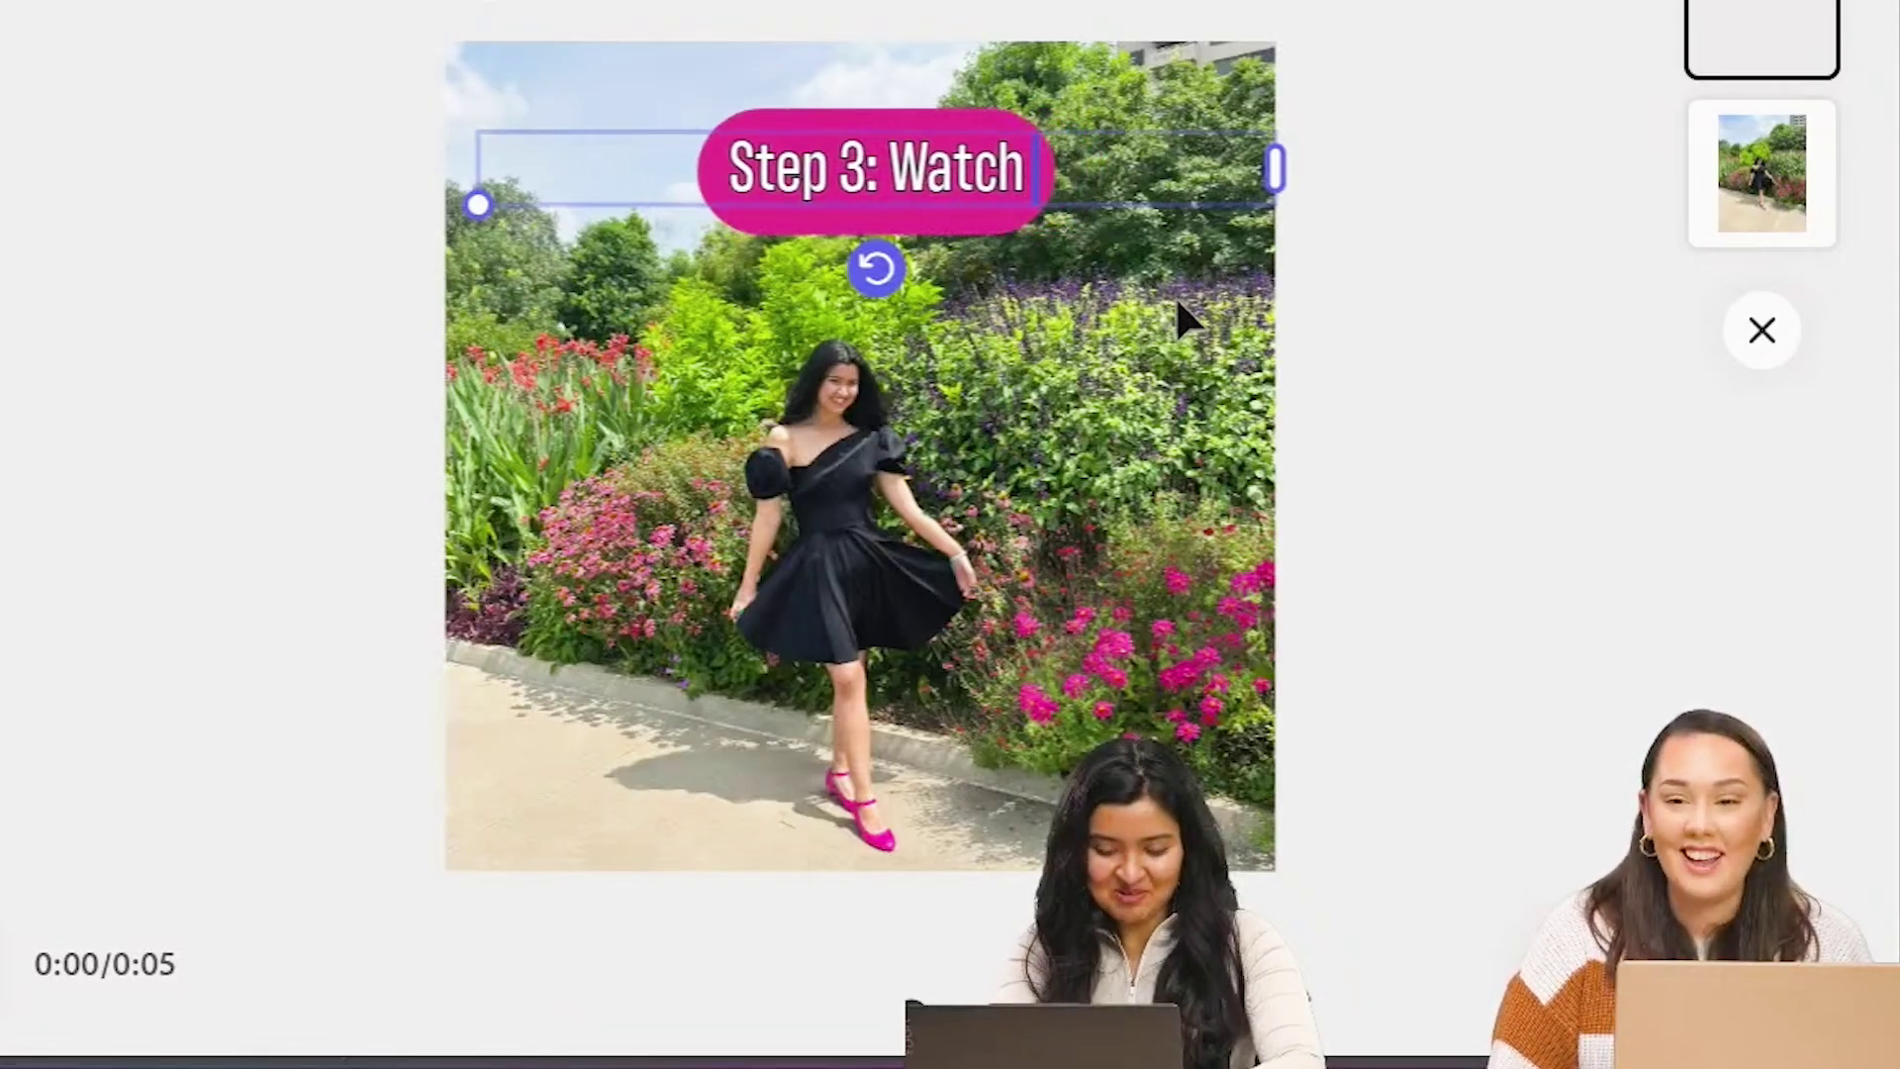
text(the magic of)
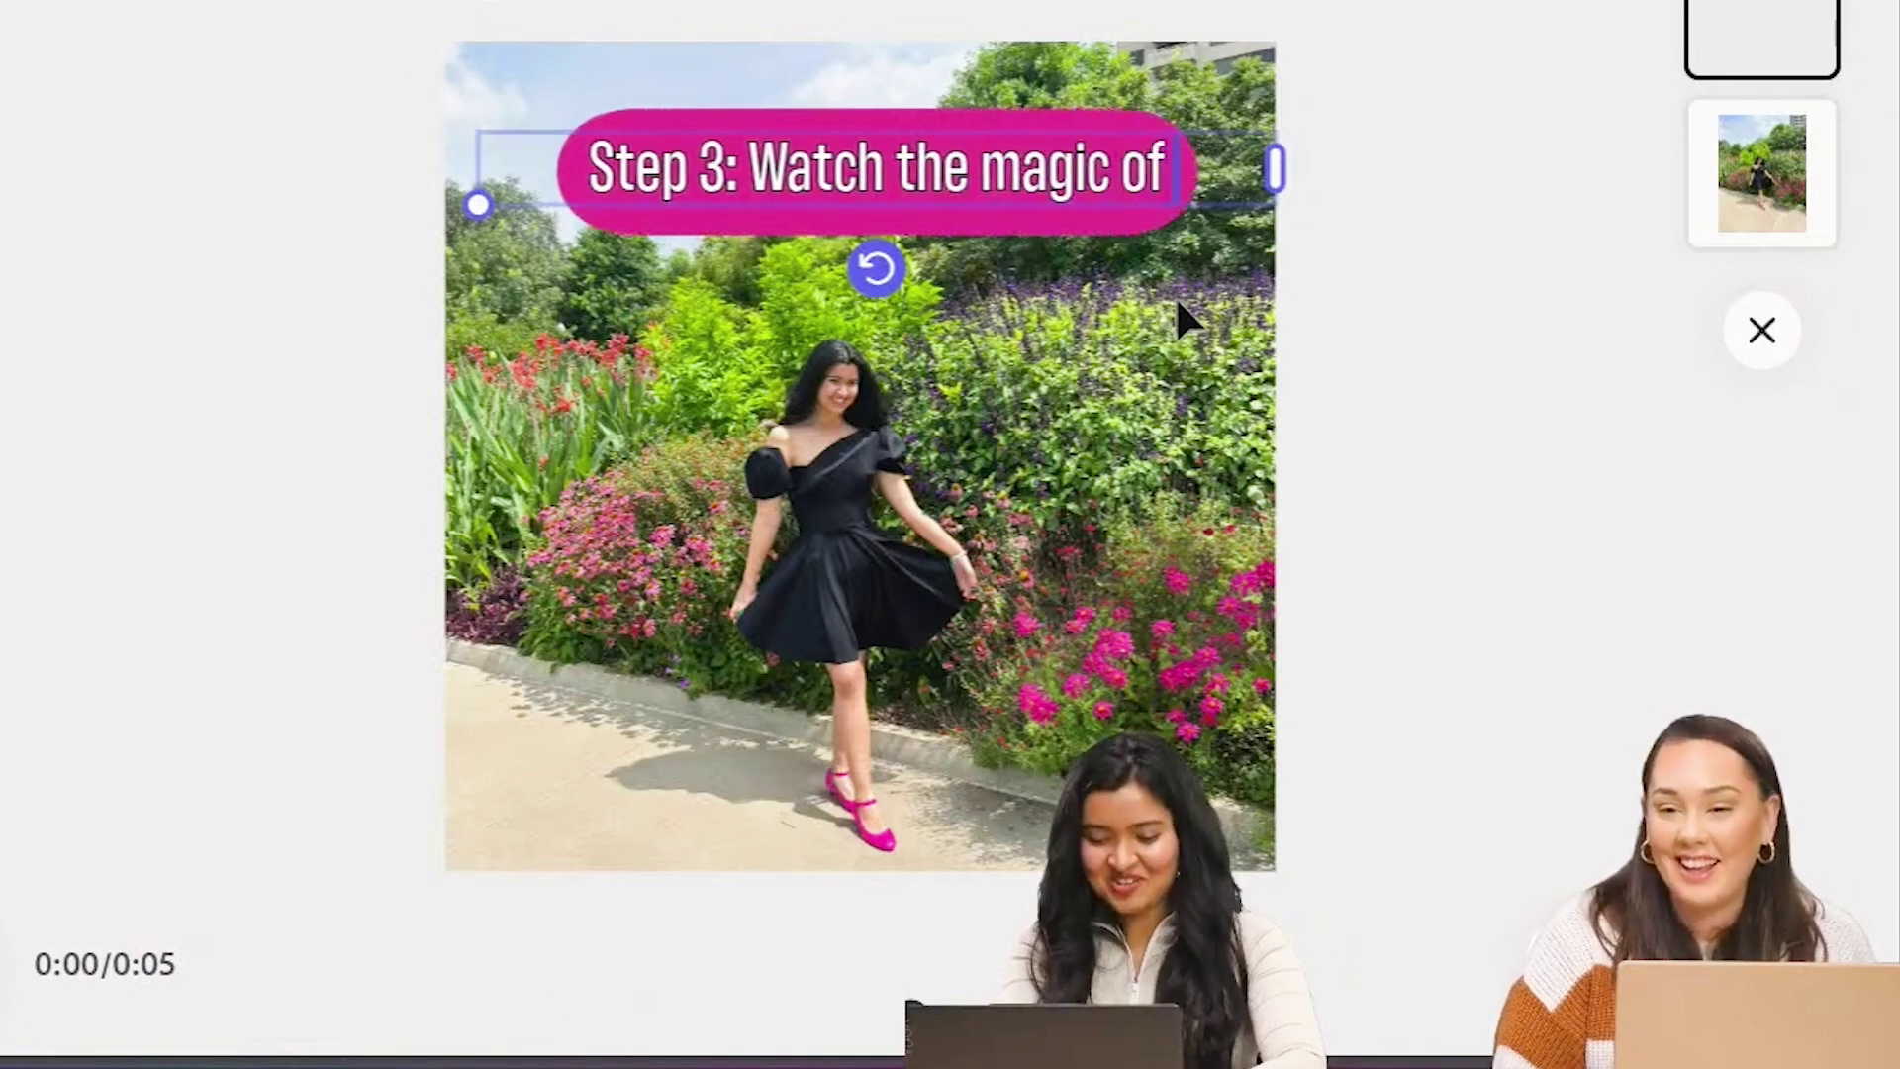
text( GenAI!)
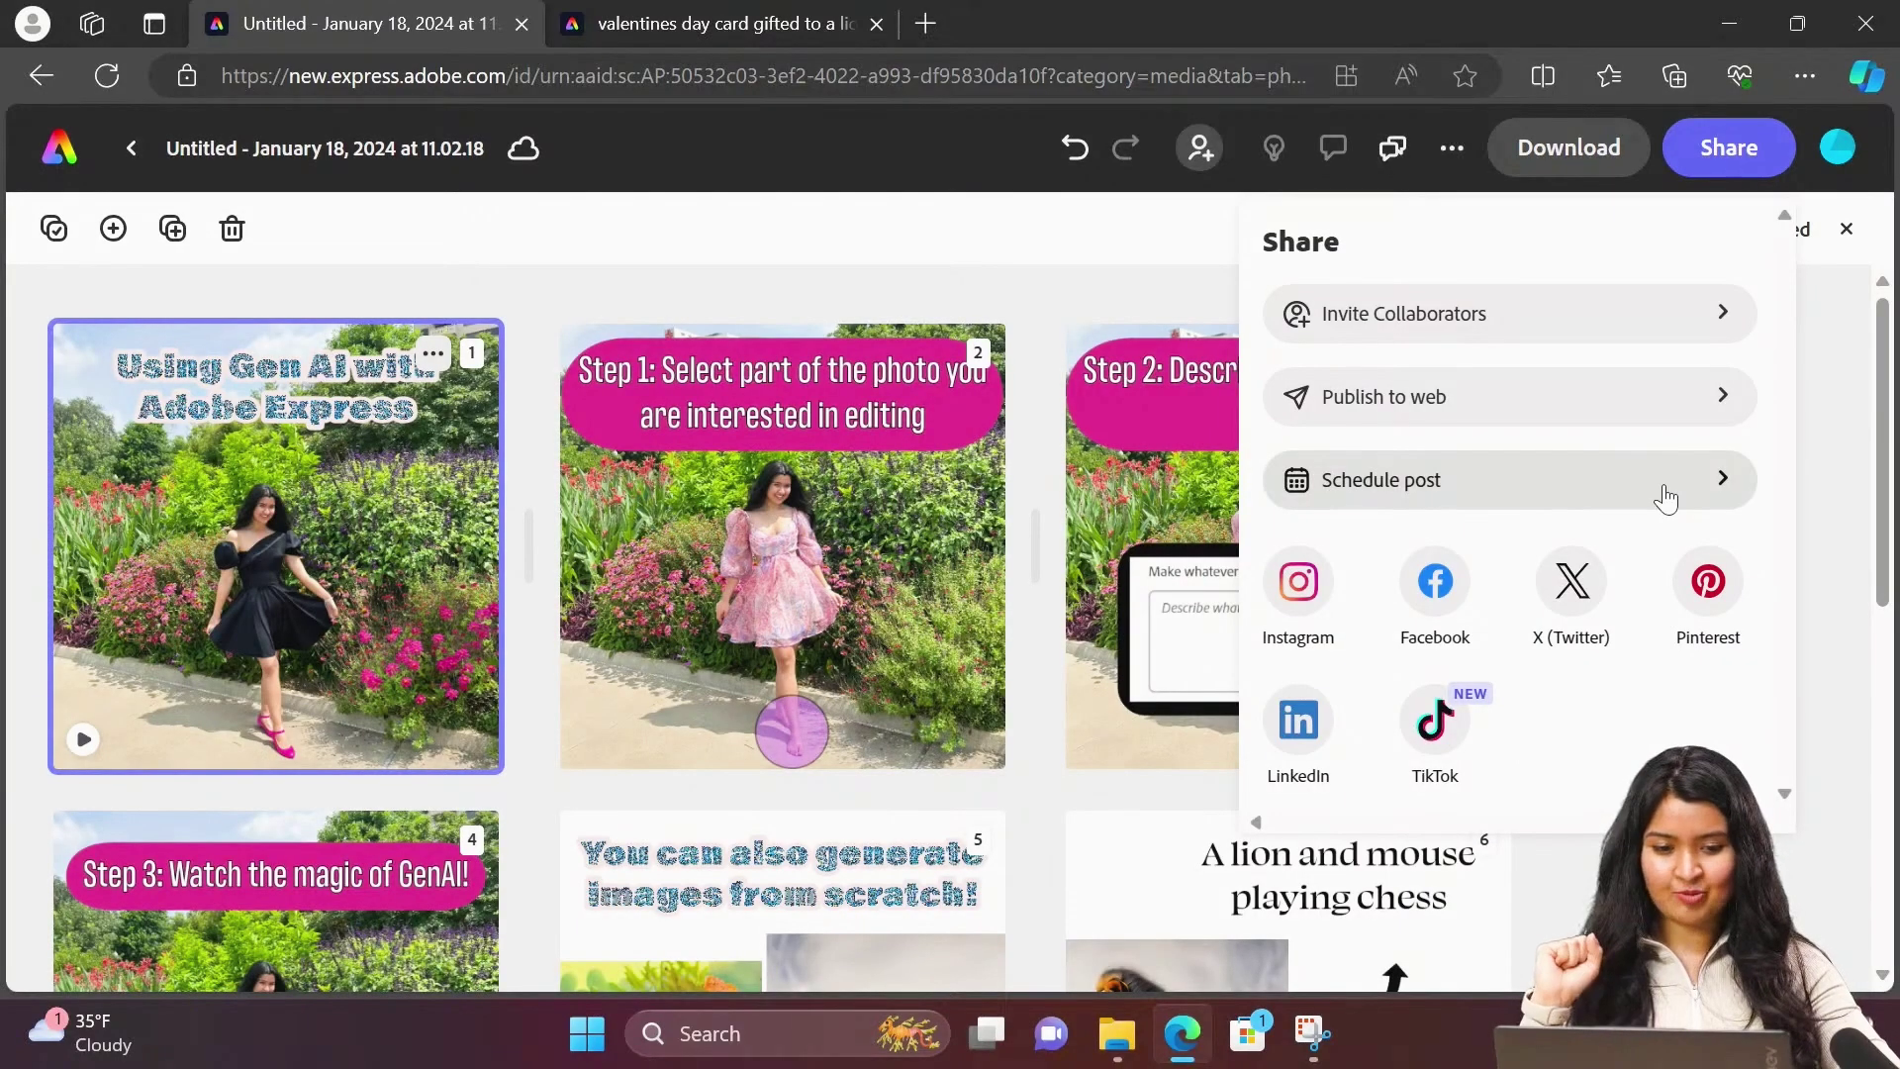
Step: Start a scheduled post and select Instagram as the posting channel
click(1665, 494)
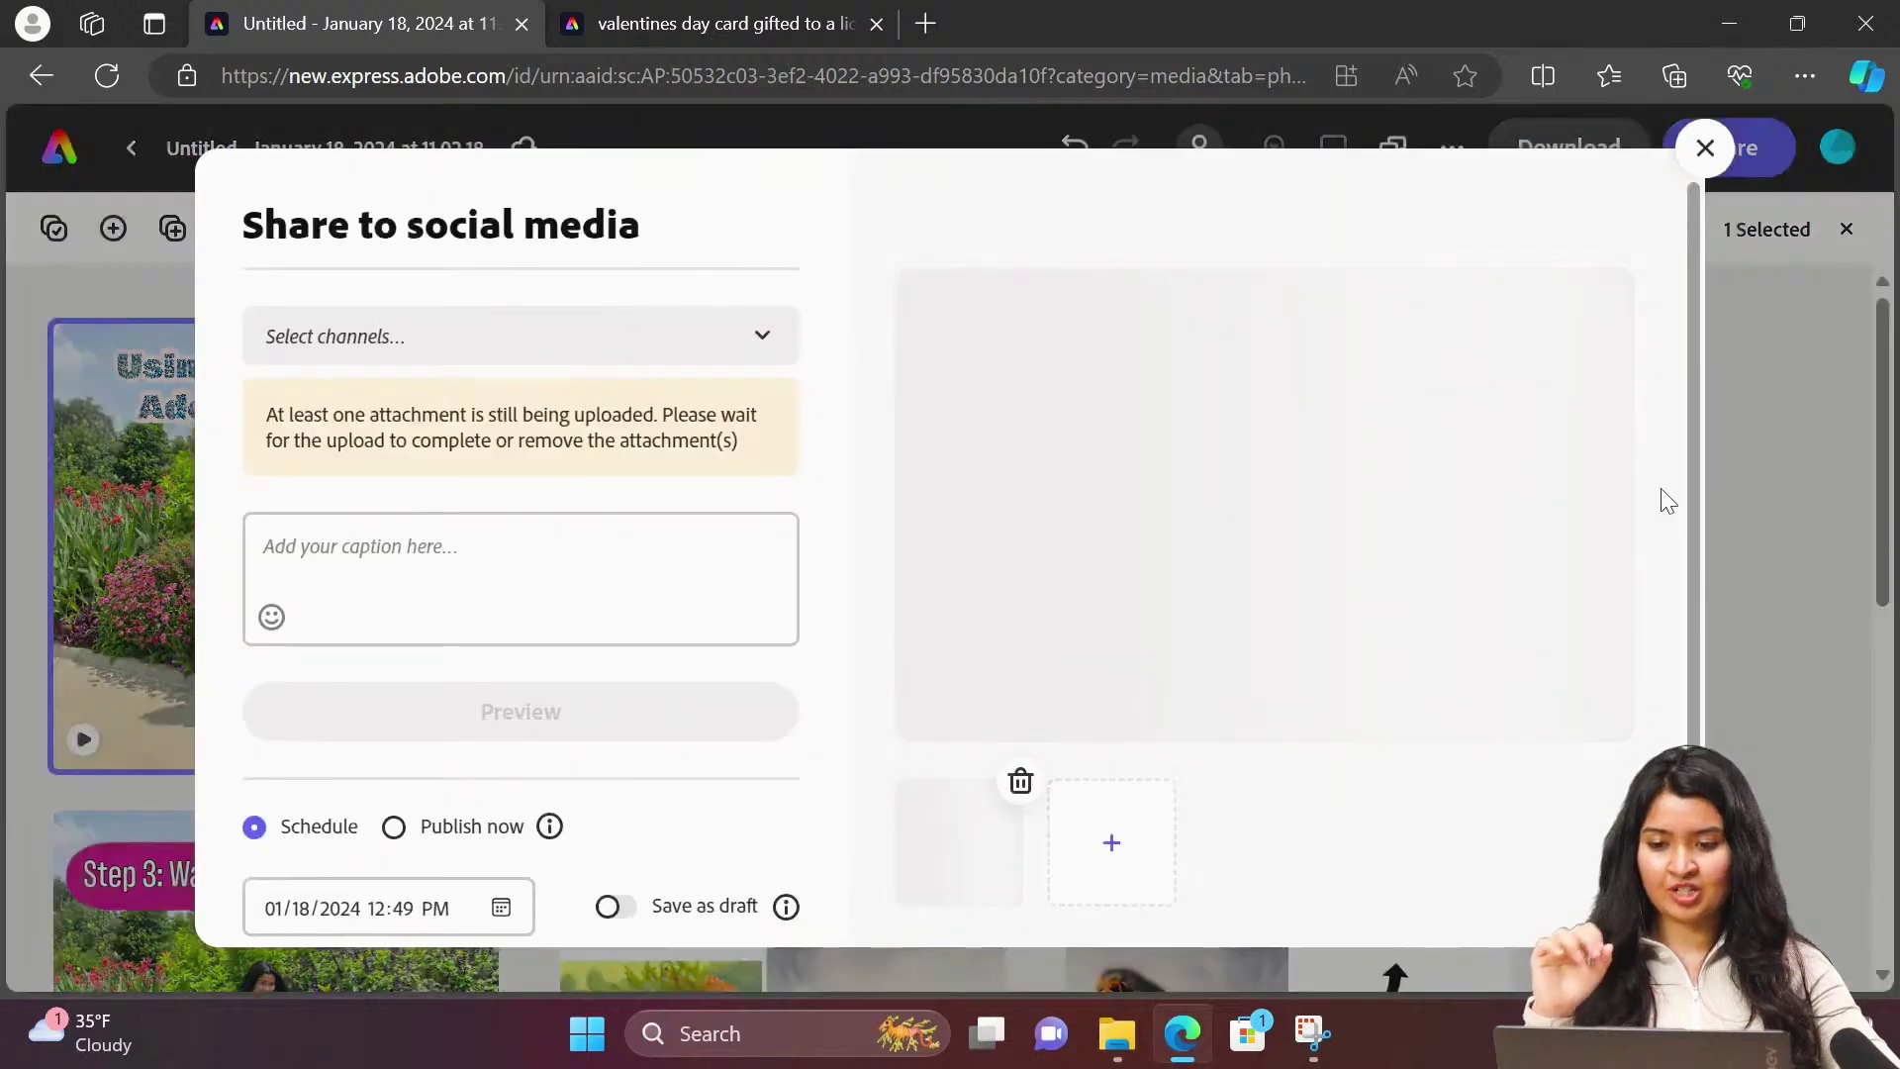
click(532, 342)
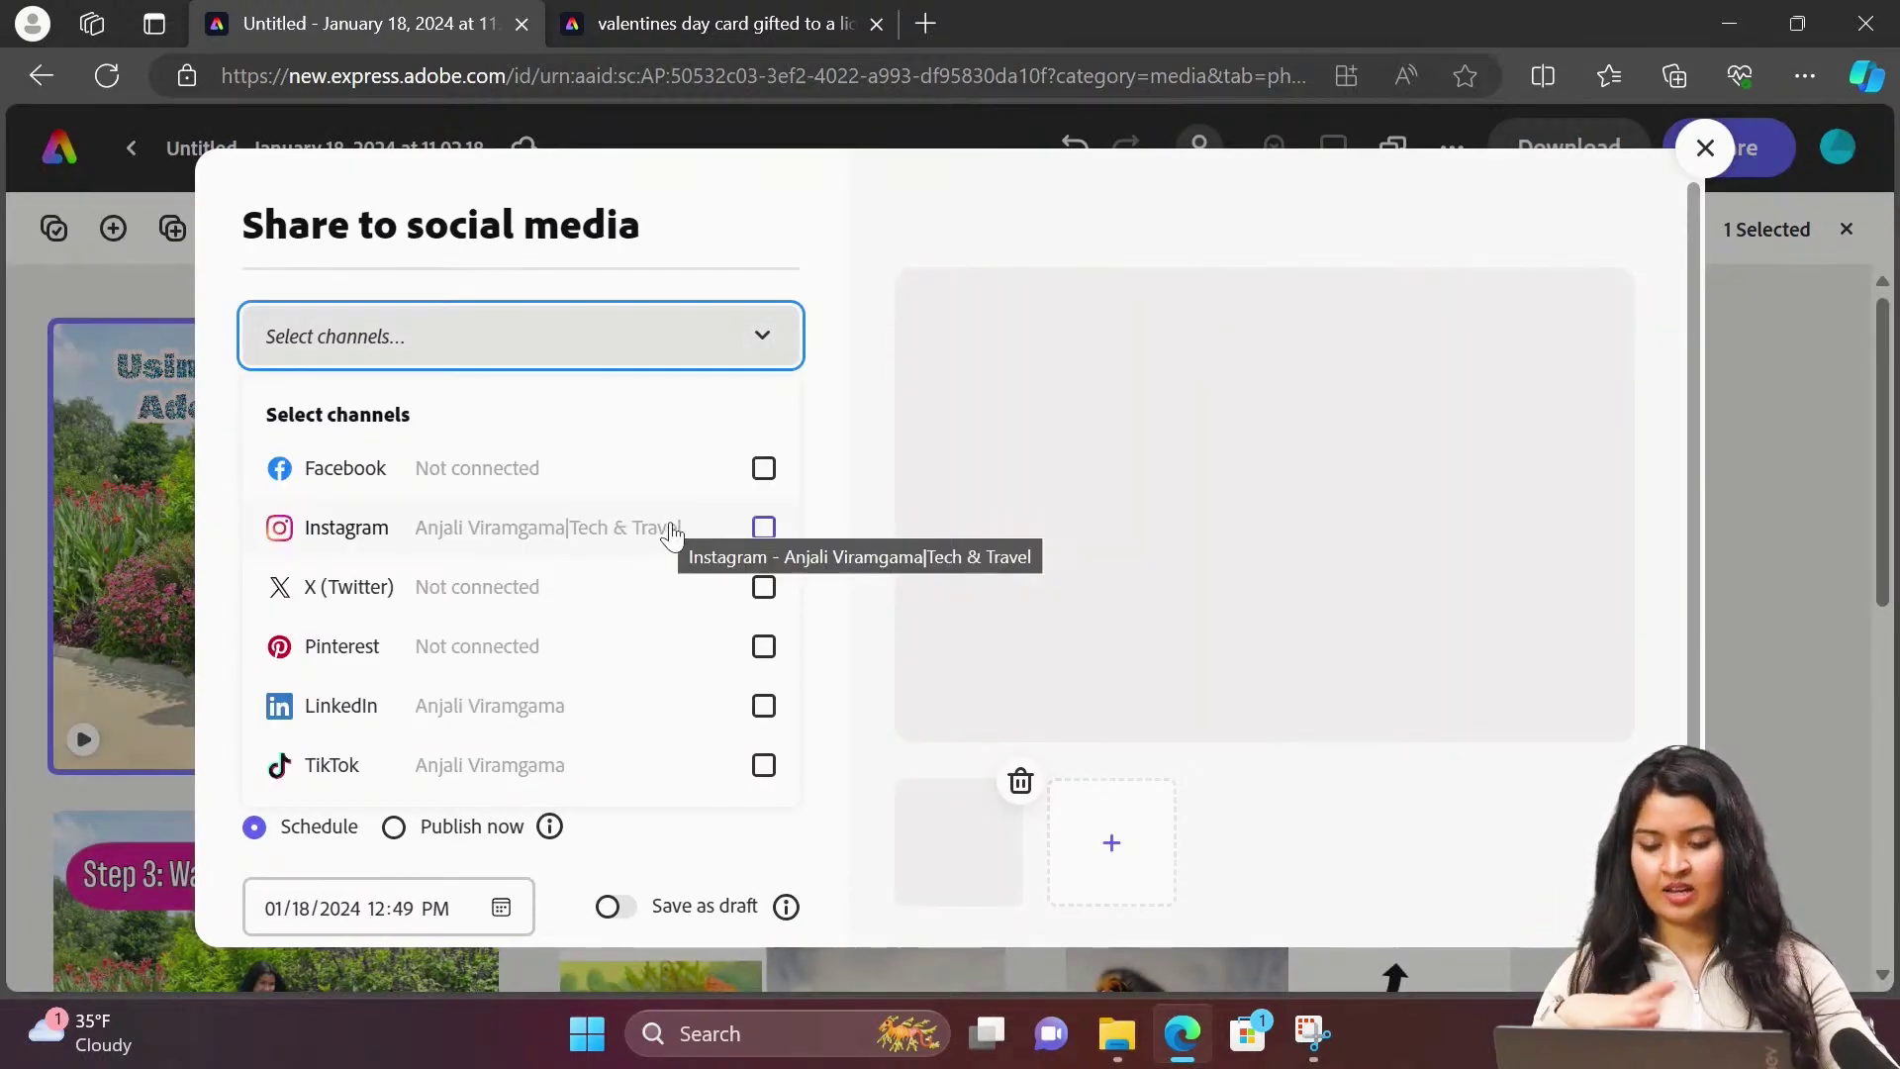
click(768, 533)
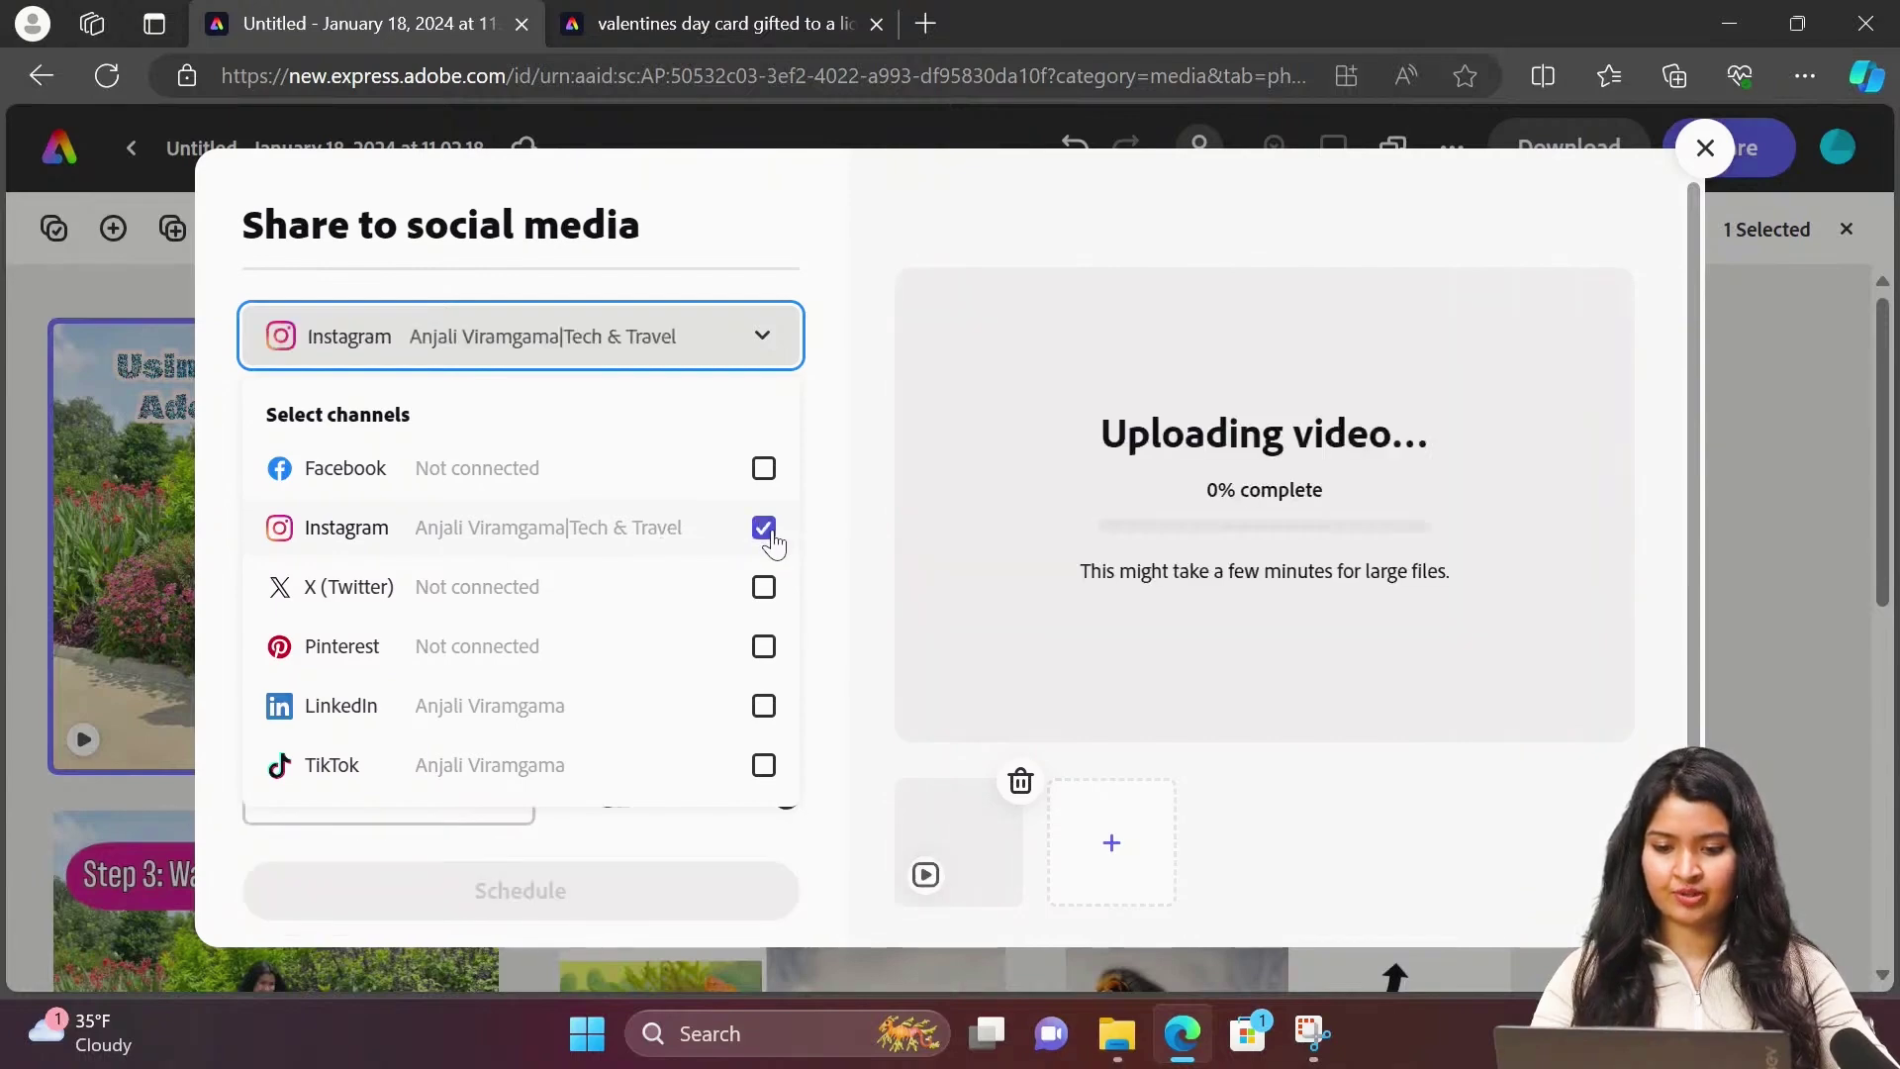
click(770, 334)
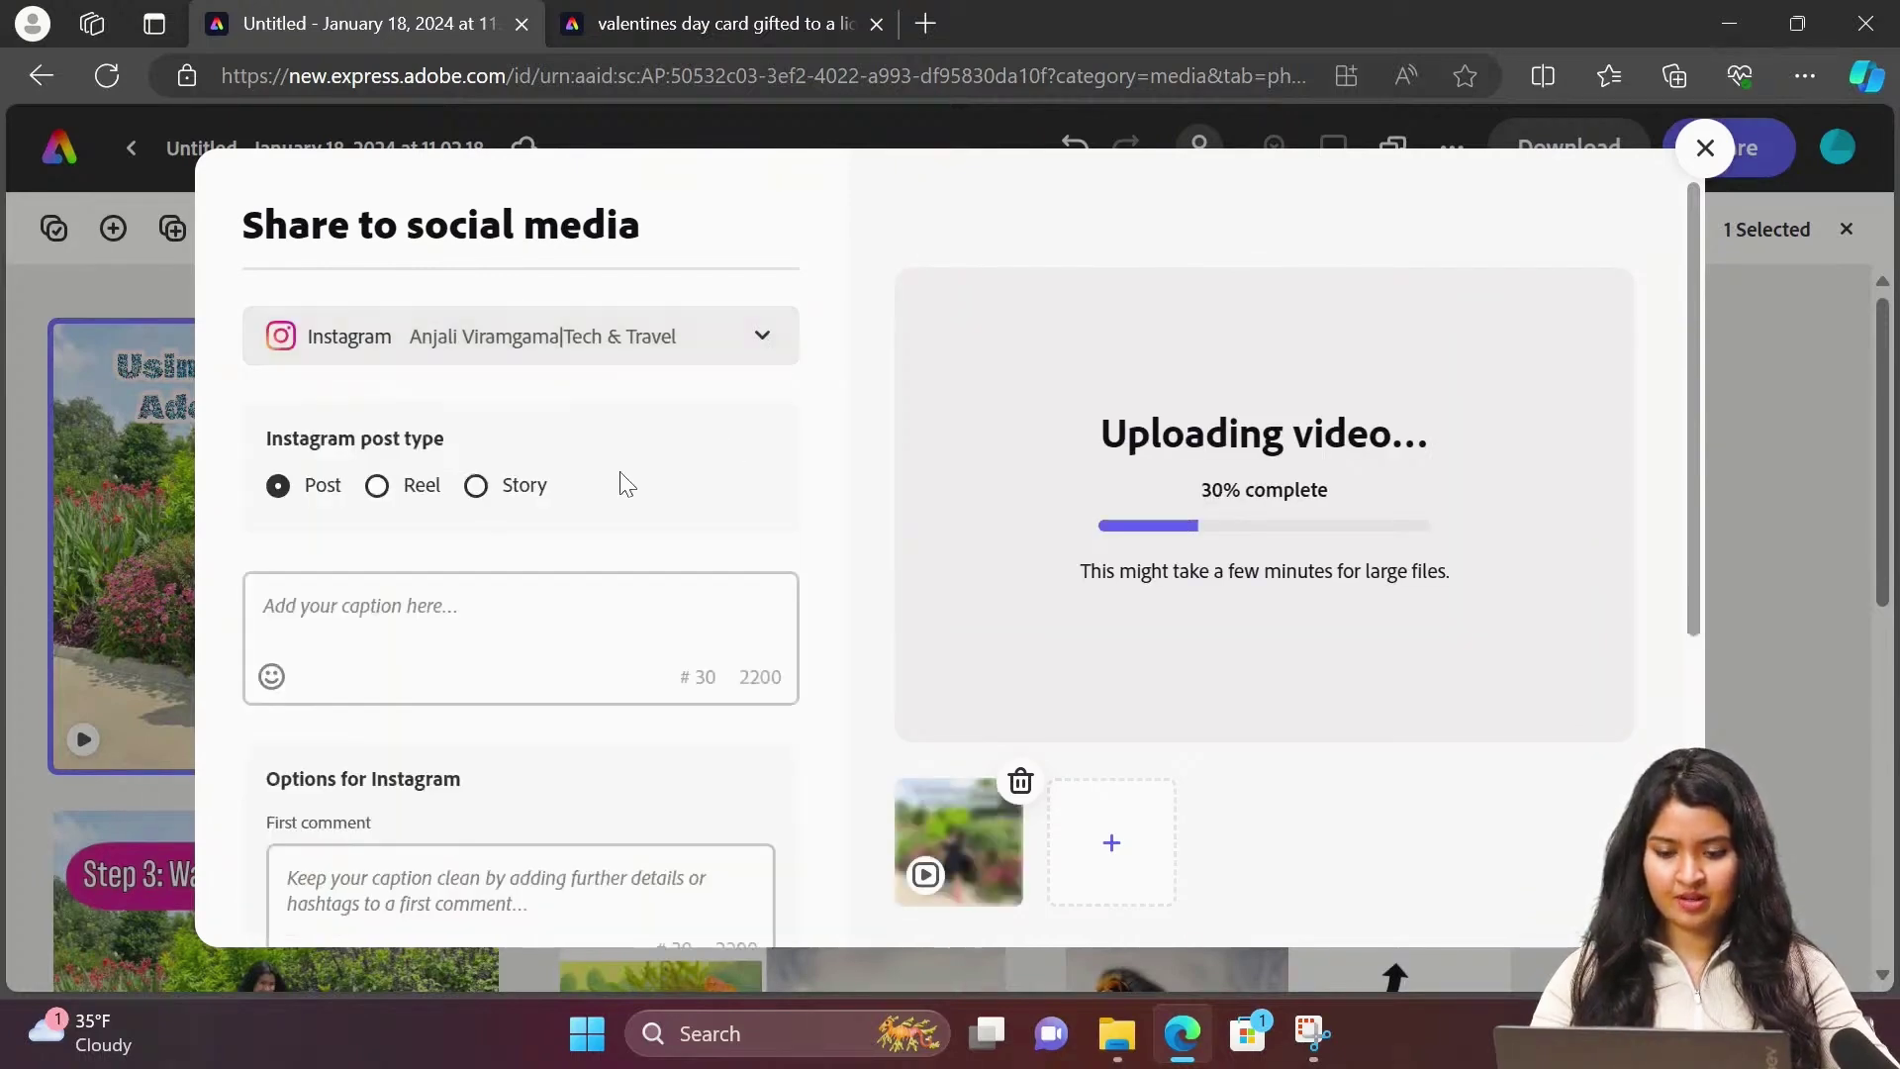
Step: Enter the caption 'Play with GenAI on Adobe Express with me!' and set the posting date
click(362, 633)
text(Play with GenAI on)
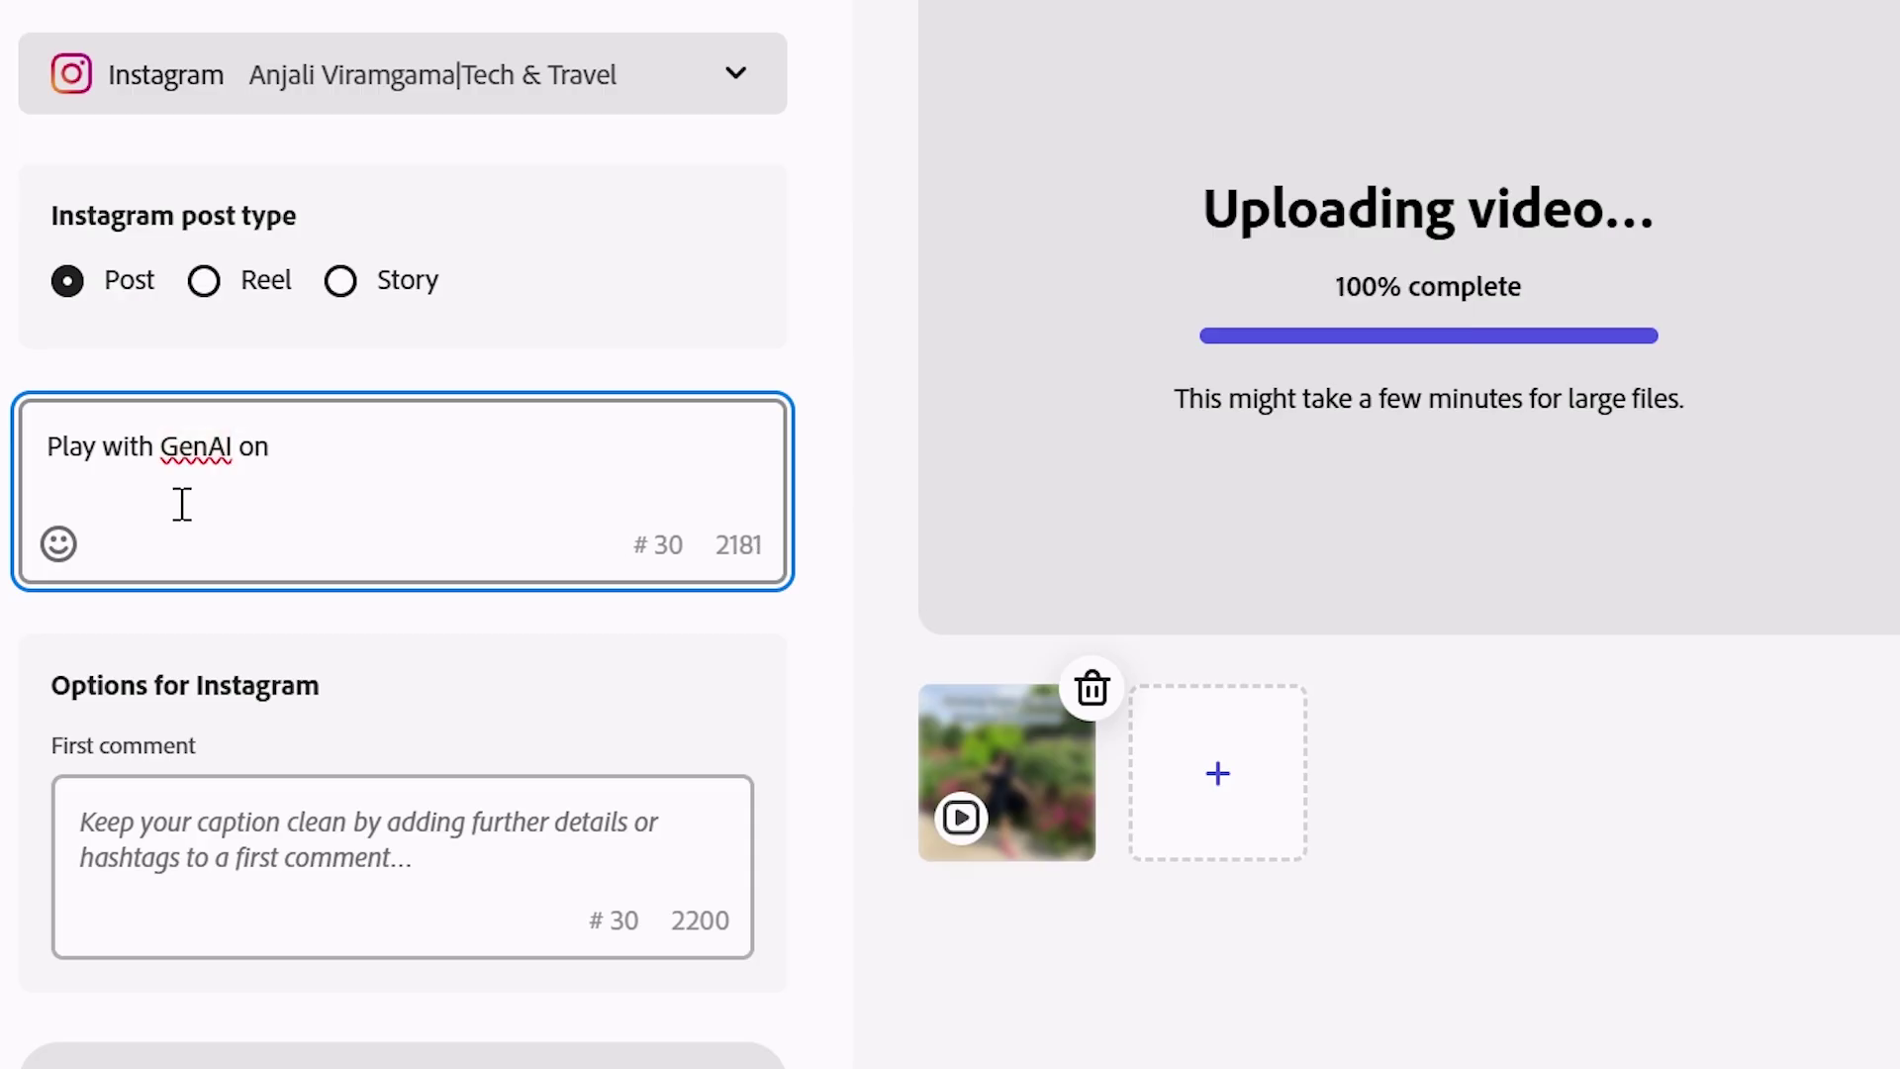
text( Adobe Express wit)
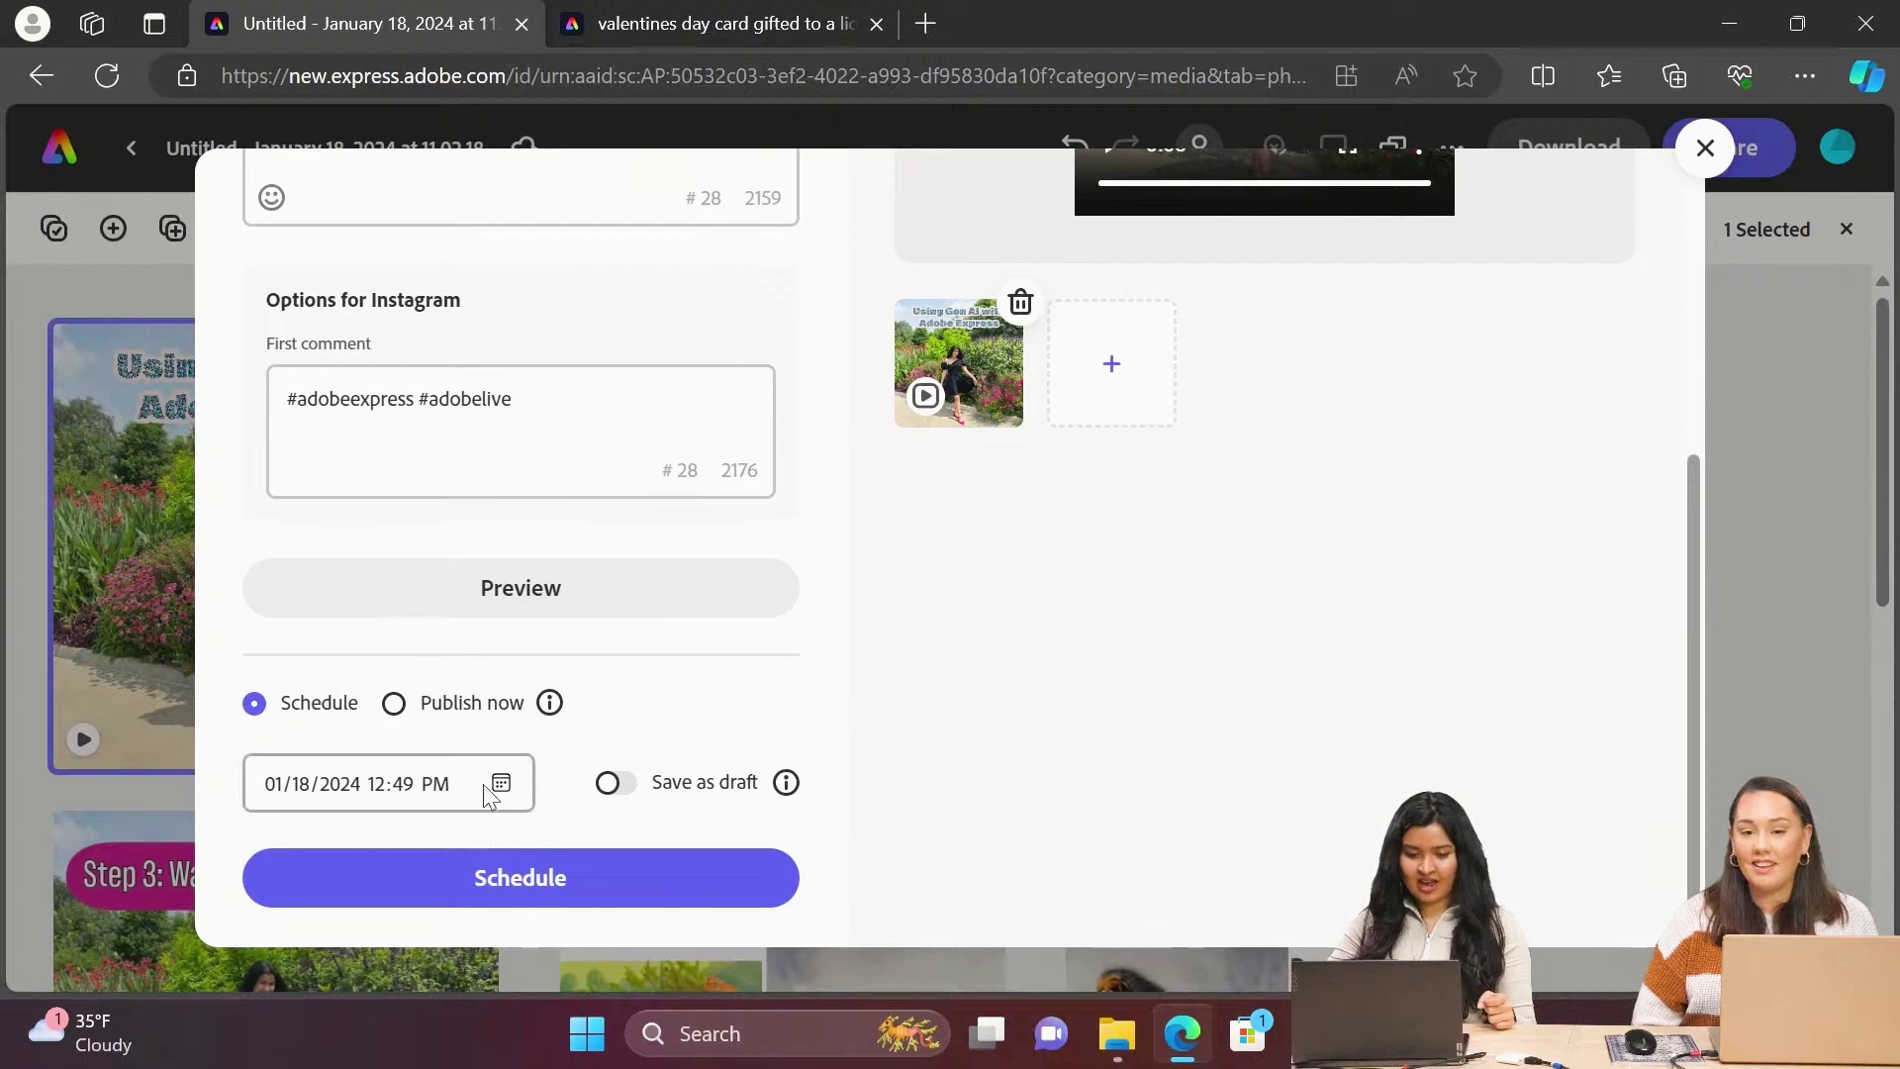
click(394, 702)
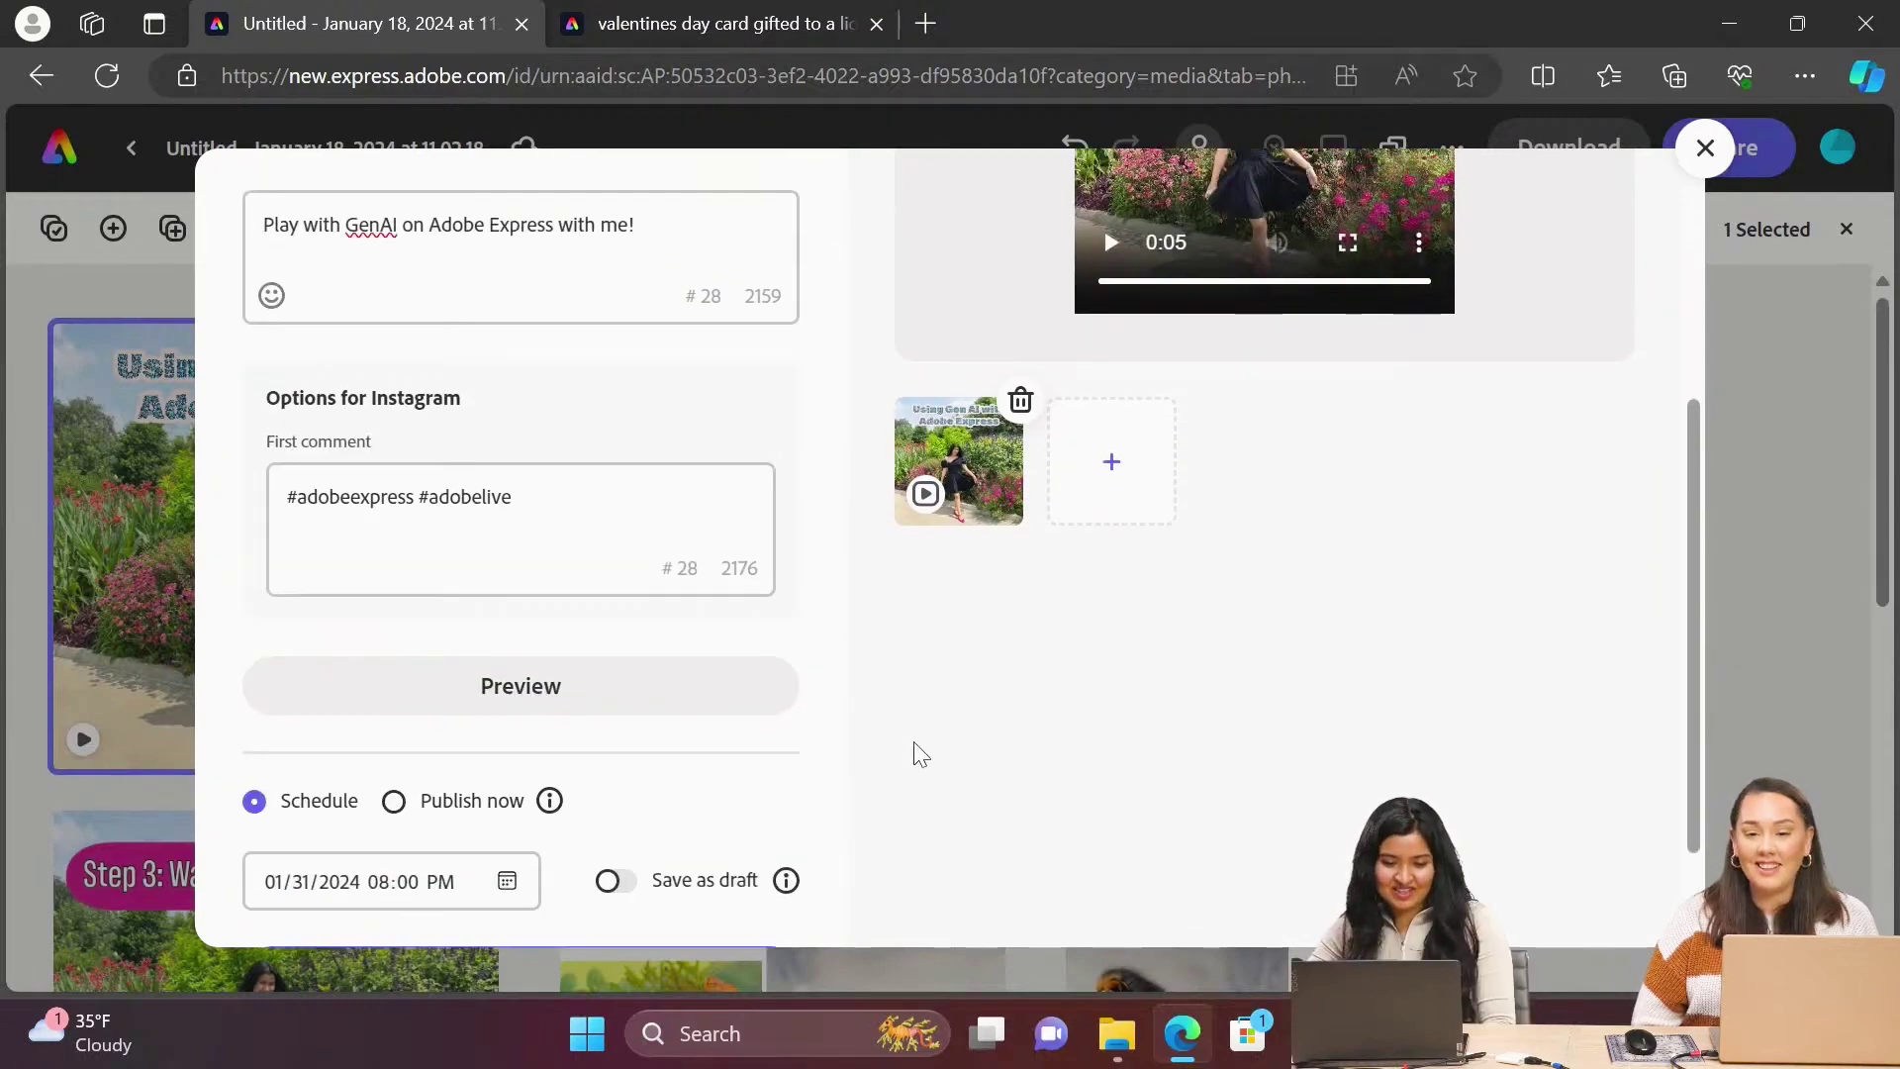
scroll(871, 792, down, 1)
Step: Confirm the schedule and view the post in the January 2024 calendar
click(535, 880)
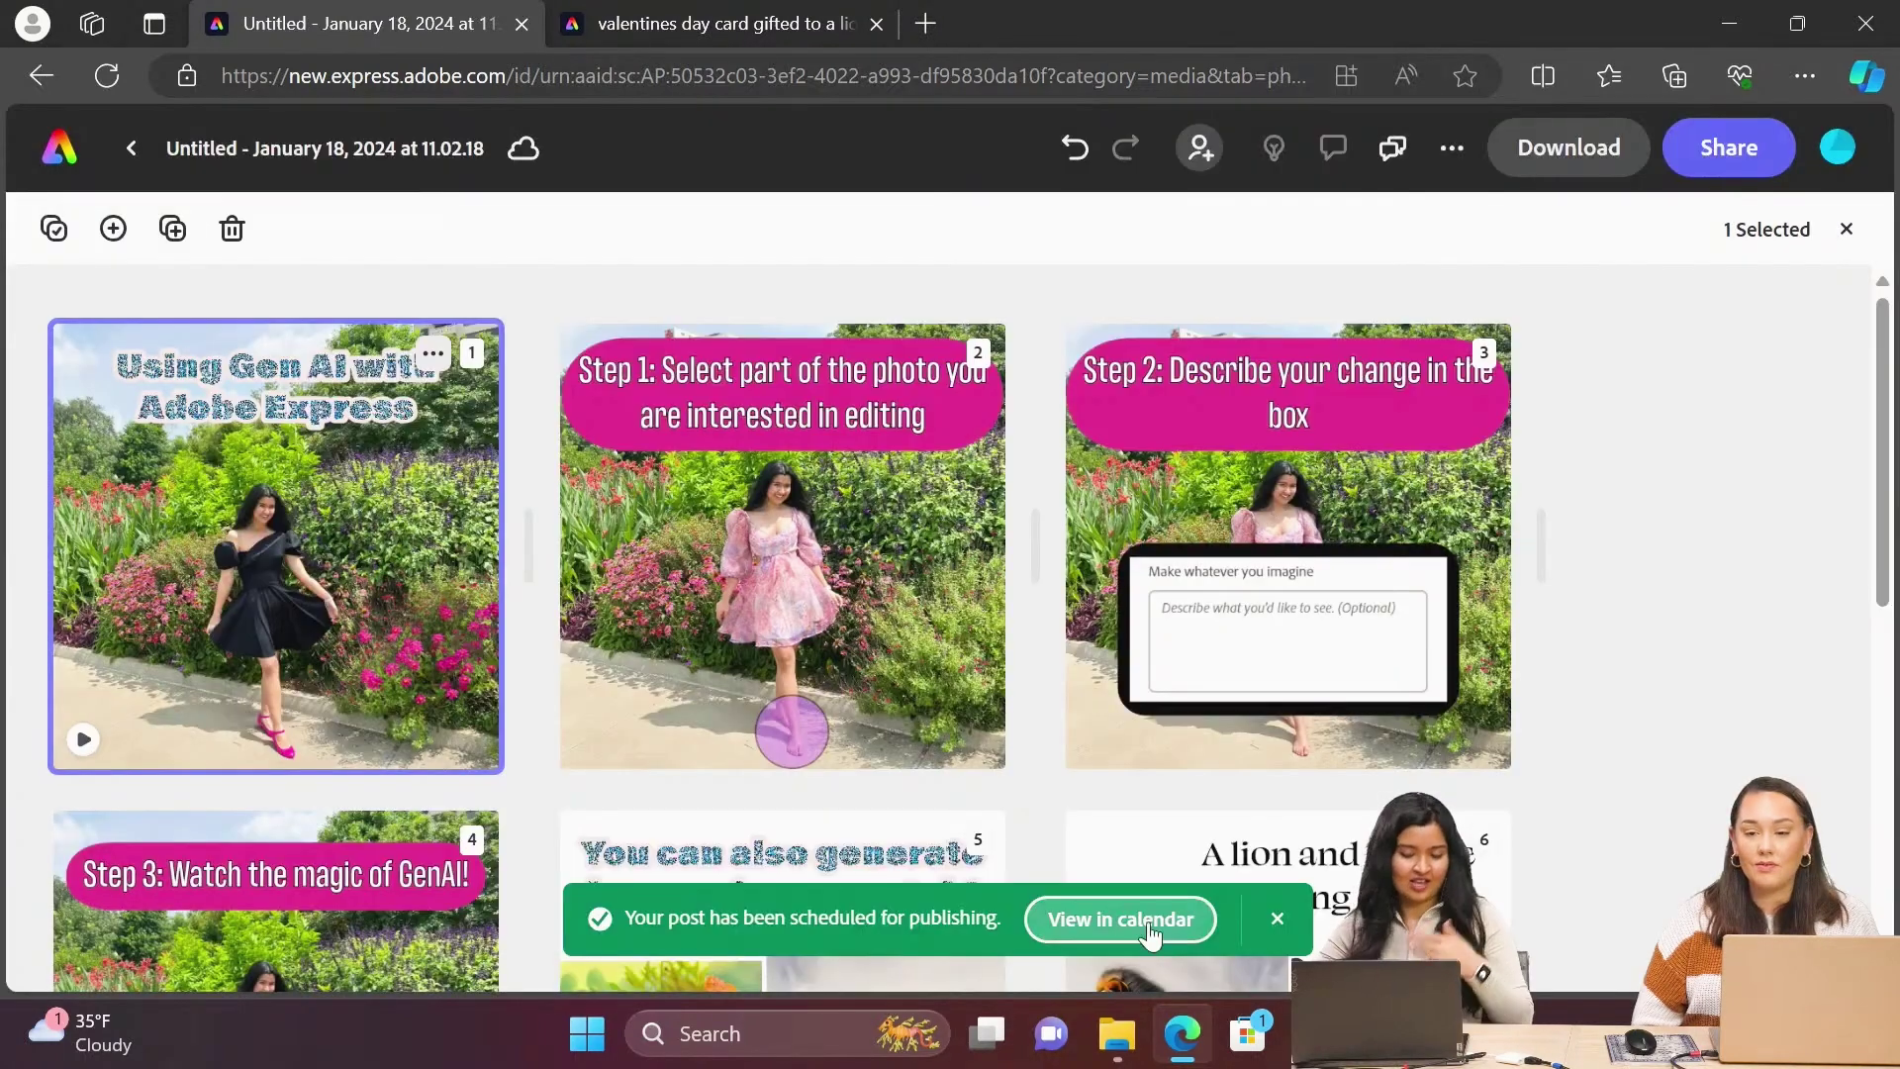
click(1158, 921)
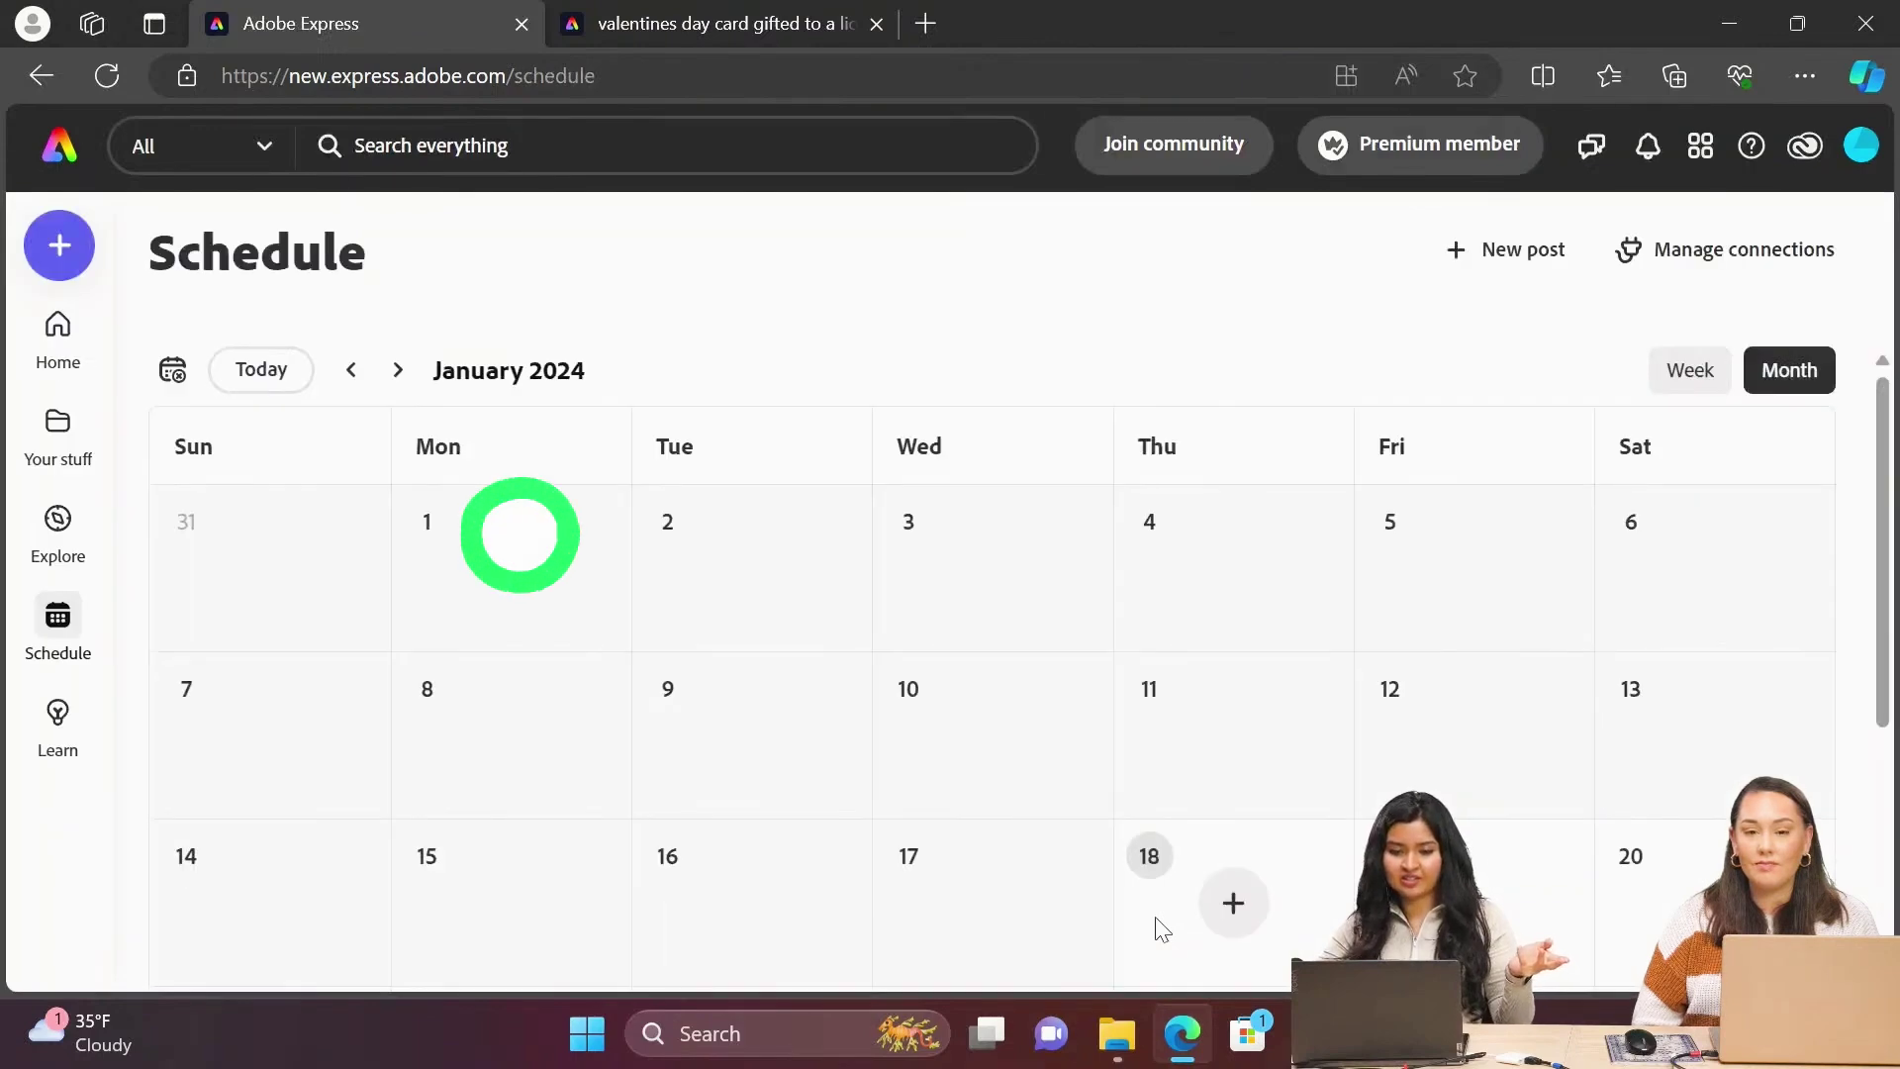